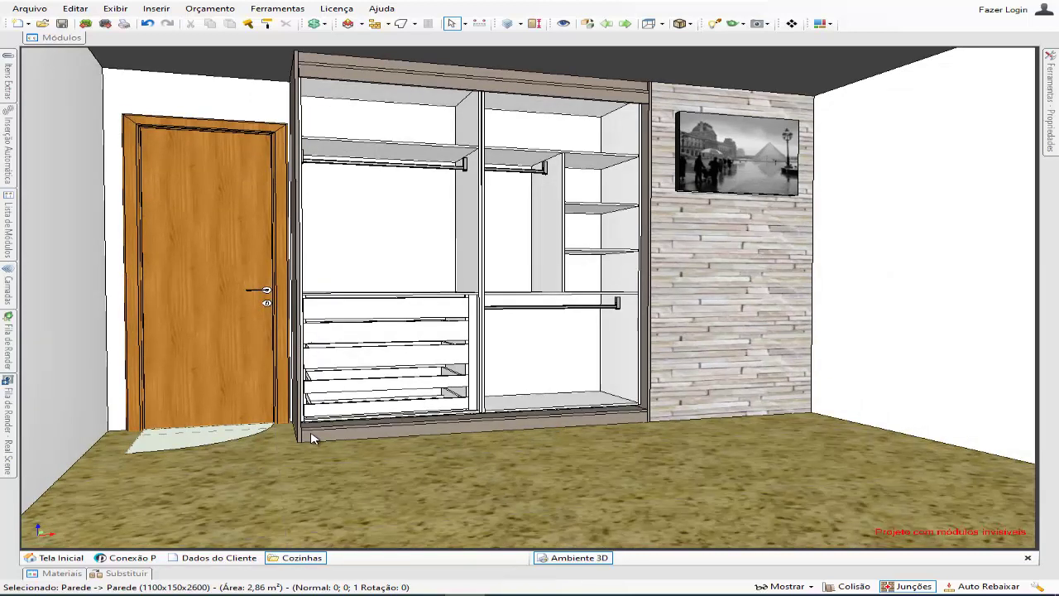
# Step: Lower the side wall next to the door so it does not block the room view
pyautogui.click(64, 406)
pyautogui.rightClick(64, 405)
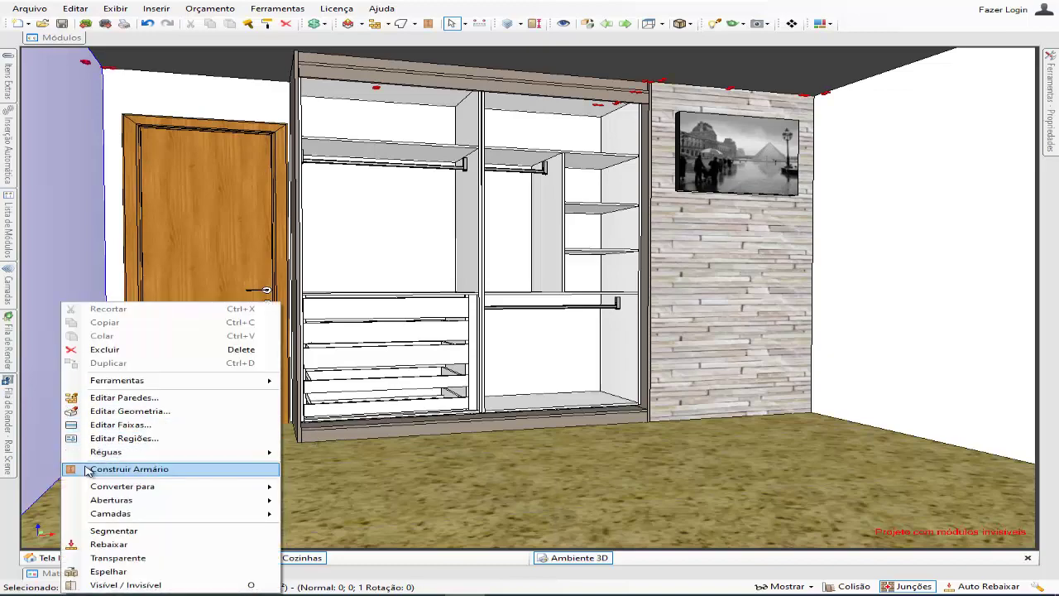
pyautogui.click(123, 548)
# Step: Hide the wardrobe's outer brown side panel on the door side
pyautogui.moveTo(205, 474); pyautogui.dragTo(310, 475, button='middle')
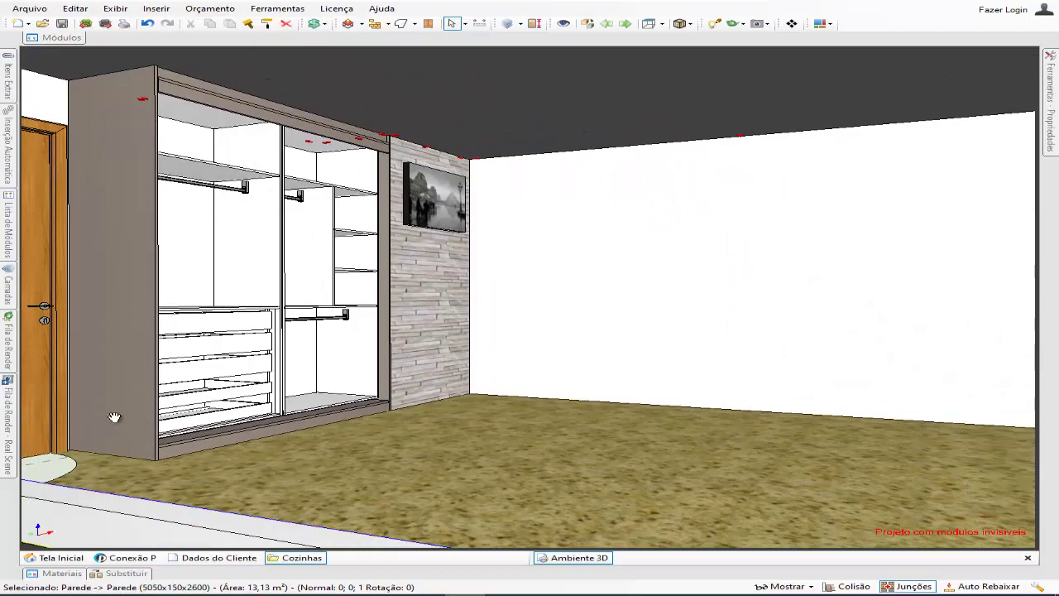
pyautogui.moveTo(114, 416); pyautogui.dragTo(237, 437, button='middle')
pyautogui.scroll(10, 255, 421)
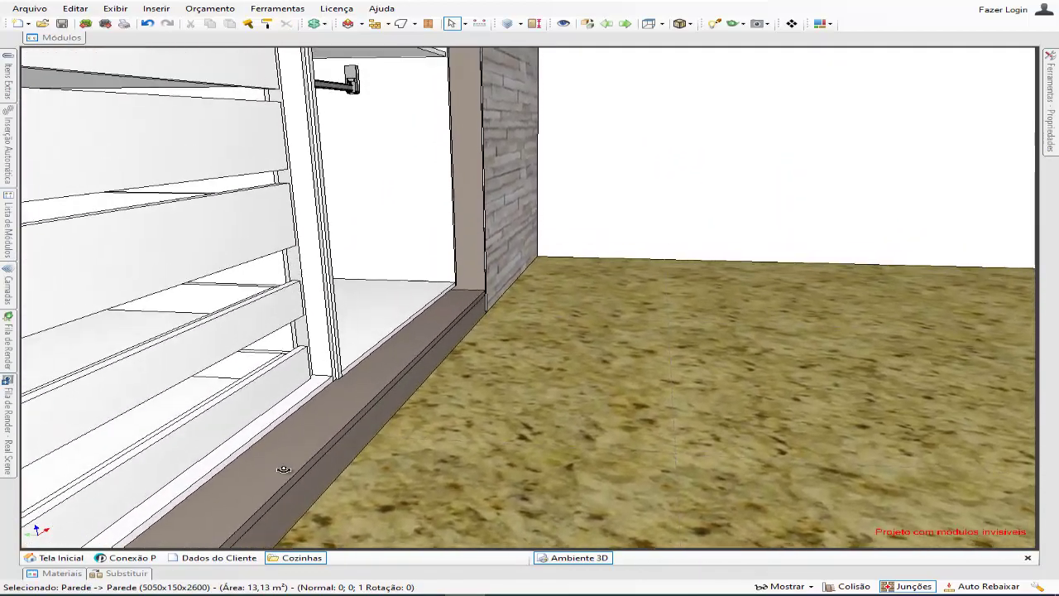
pyautogui.moveTo(284, 469); pyautogui.dragTo(260, 446, button='middle')
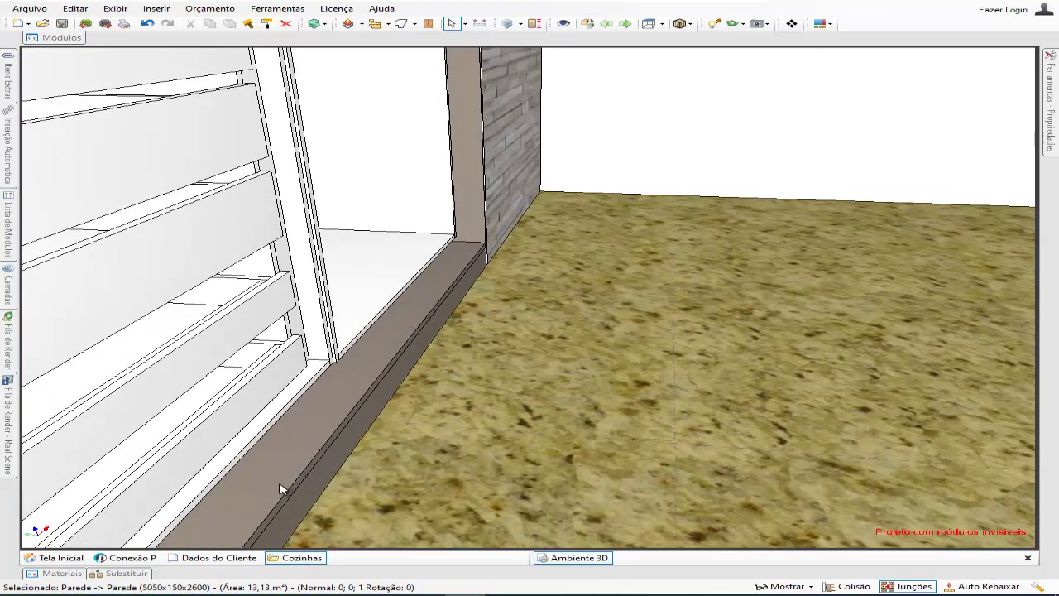
pyautogui.moveTo(280, 489); pyautogui.dragTo(302, 437, button='middle')
pyautogui.click(276, 431)
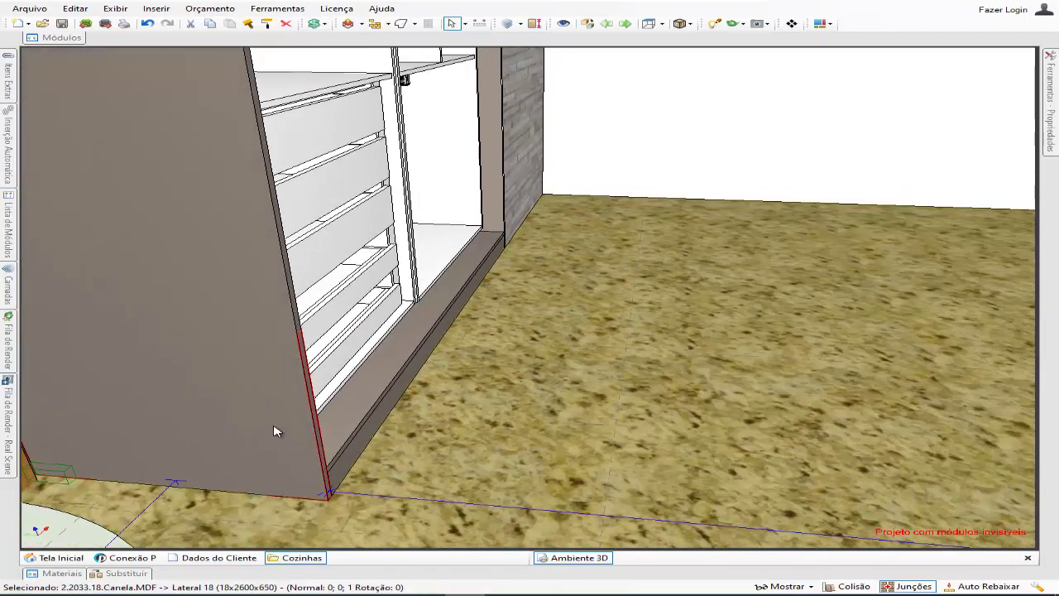
pyautogui.hotkey('ctrl', 'h')
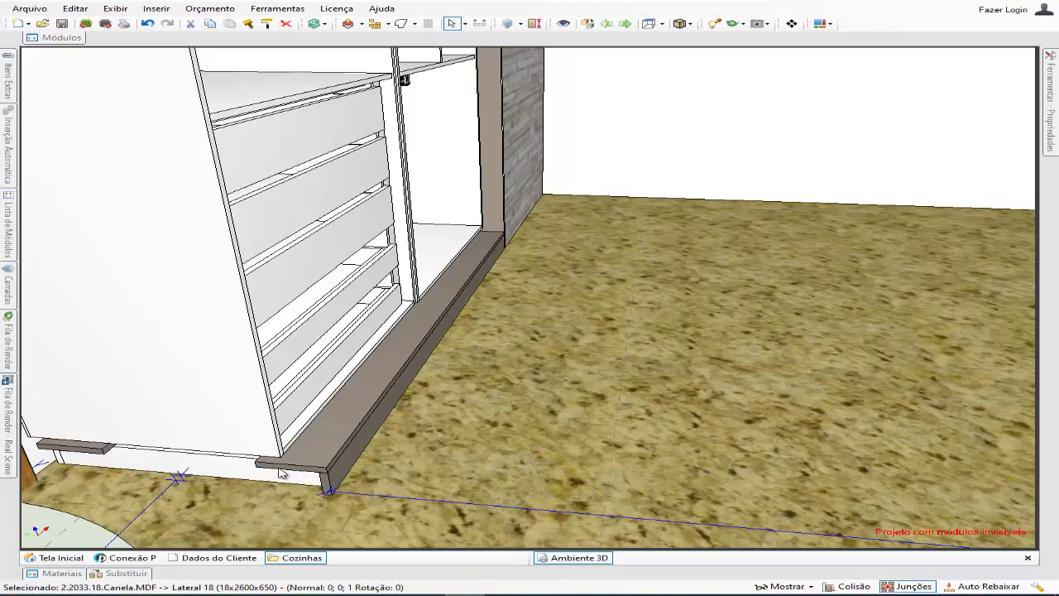
# Step: Examine the exposed ends of the wardrobe's base and top trim, selecting the lower and upper front strips of the top trim
pyautogui.scroll(5, 283, 470)
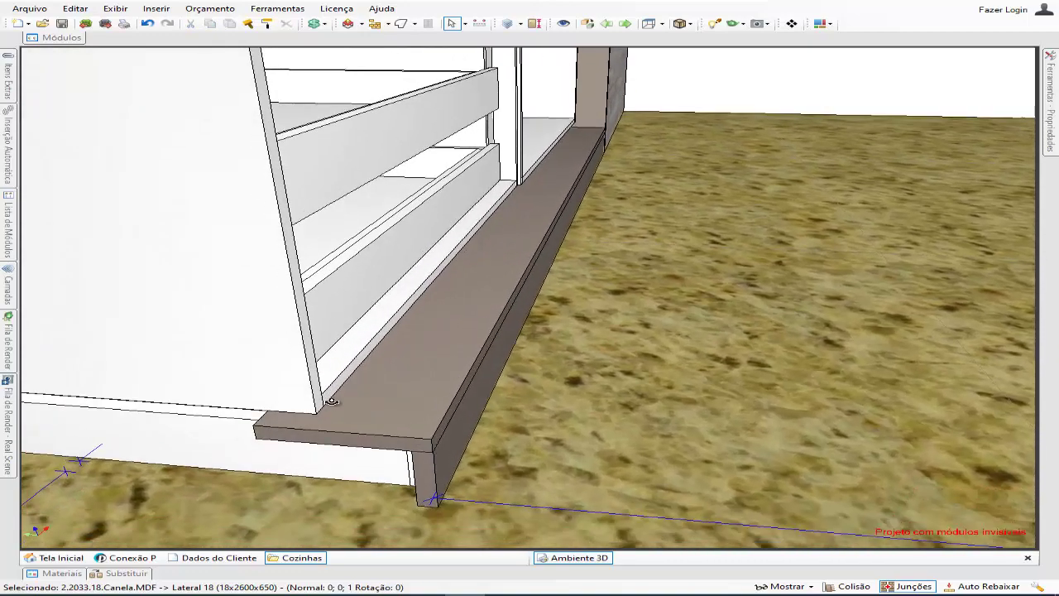
pyautogui.moveTo(331, 400); pyautogui.dragTo(414, 402, button='middle')
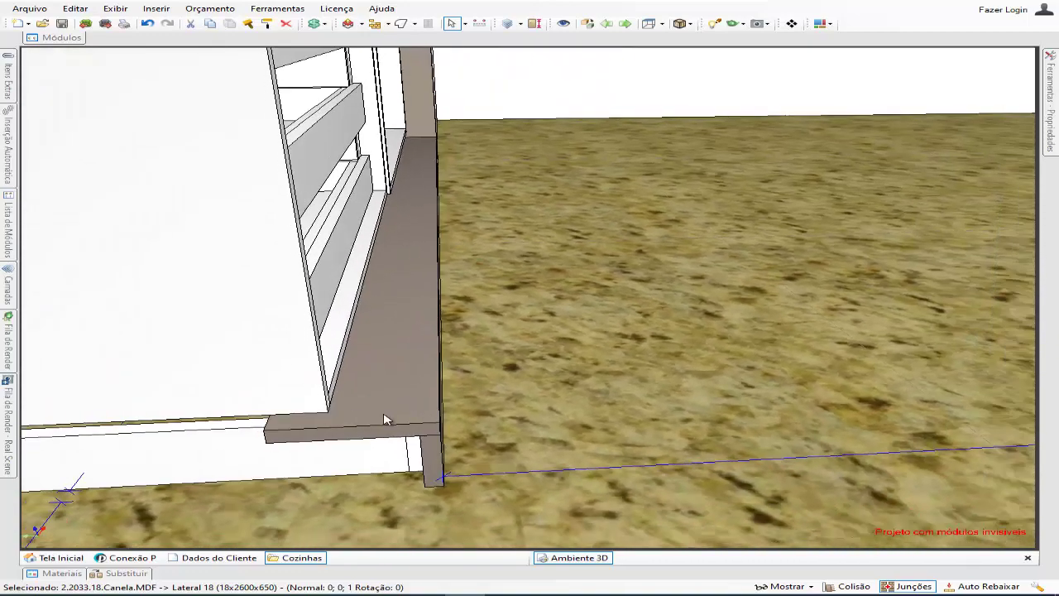
pyautogui.moveTo(305, 395); pyautogui.dragTo(683, 372, button='middle')
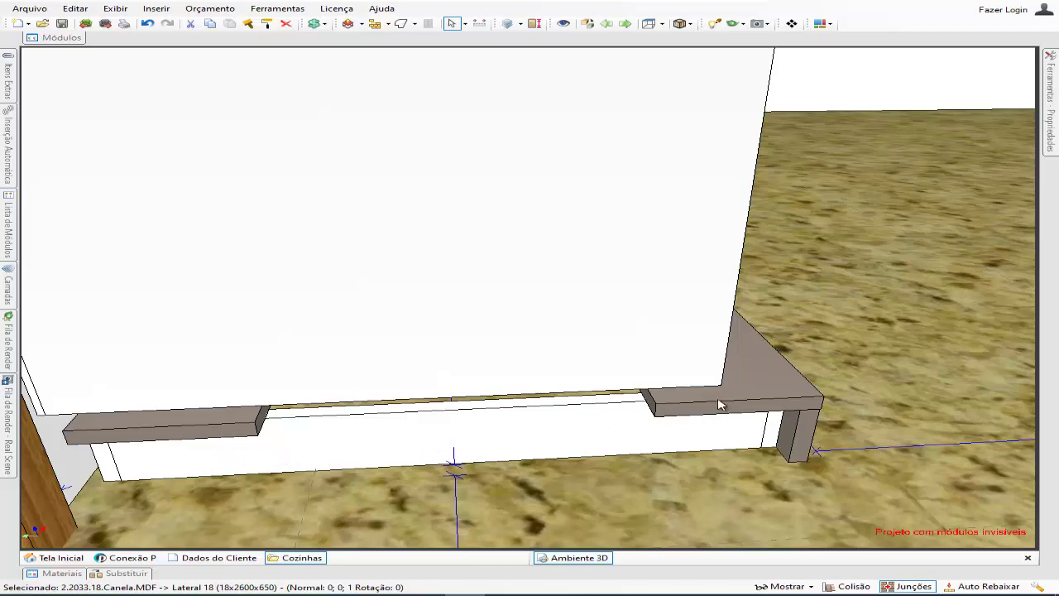
pyautogui.moveTo(724, 405); pyautogui.dragTo(644, 444, button='middle')
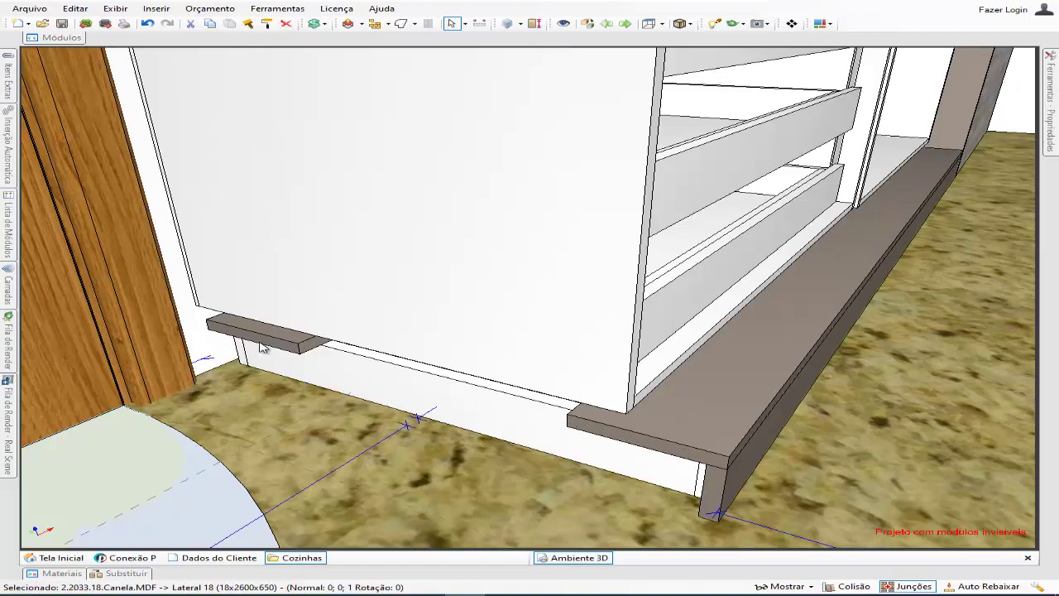
pyautogui.scroll(-3, 322, 368)
pyautogui.moveTo(515, 270); pyautogui.dragTo(447, 472, button='middle')
pyautogui.moveTo(476, 314); pyautogui.dragTo(553, 354, button='middle')
pyautogui.scroll(4, 540, 342)
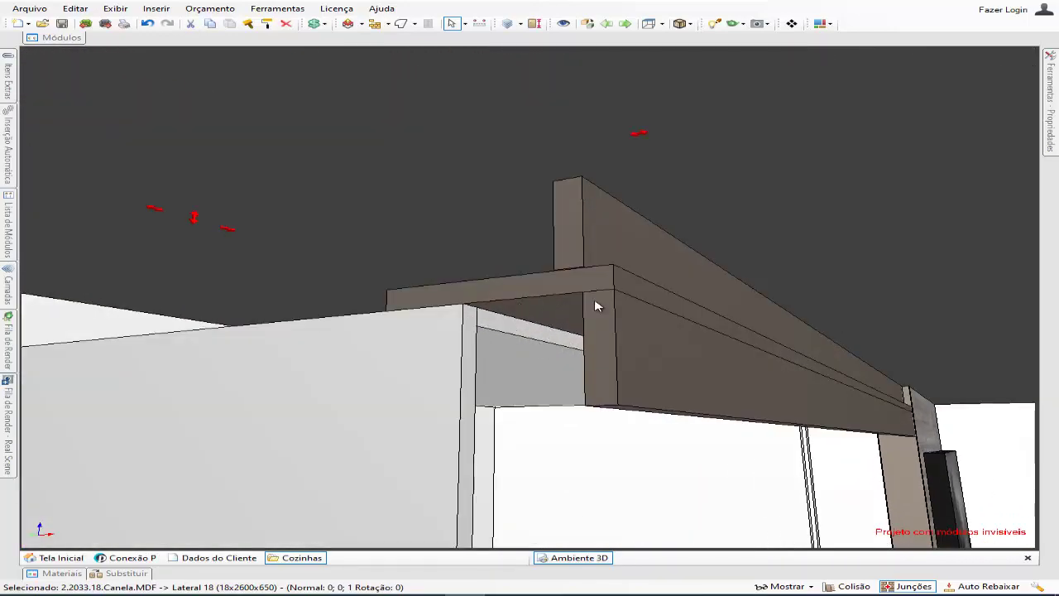
pyautogui.click(627, 333)
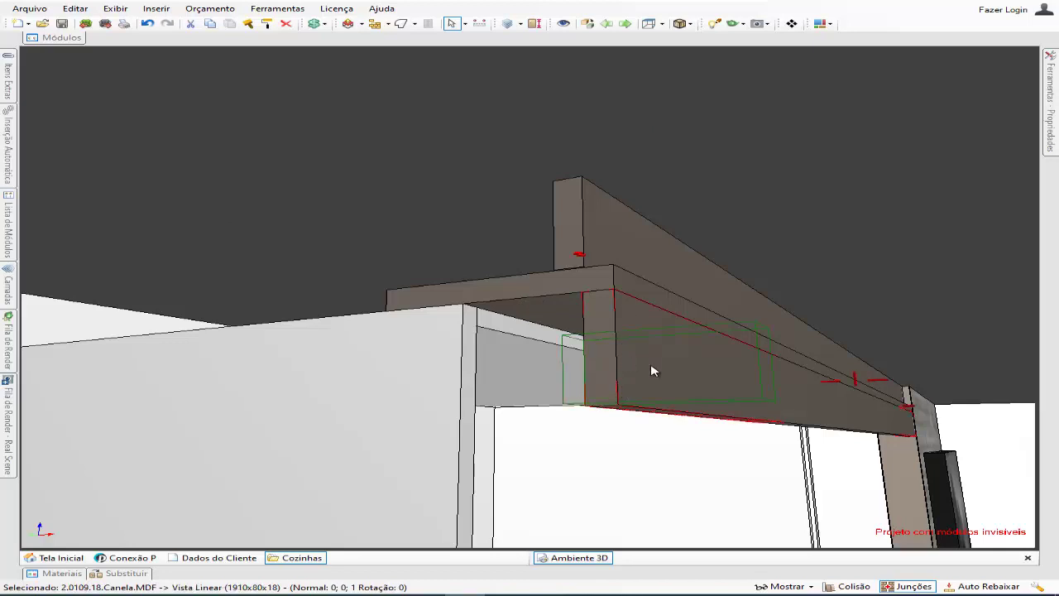
pyautogui.moveTo(634, 366); pyautogui.dragTo(536, 362, button='middle')
pyautogui.click(532, 219)
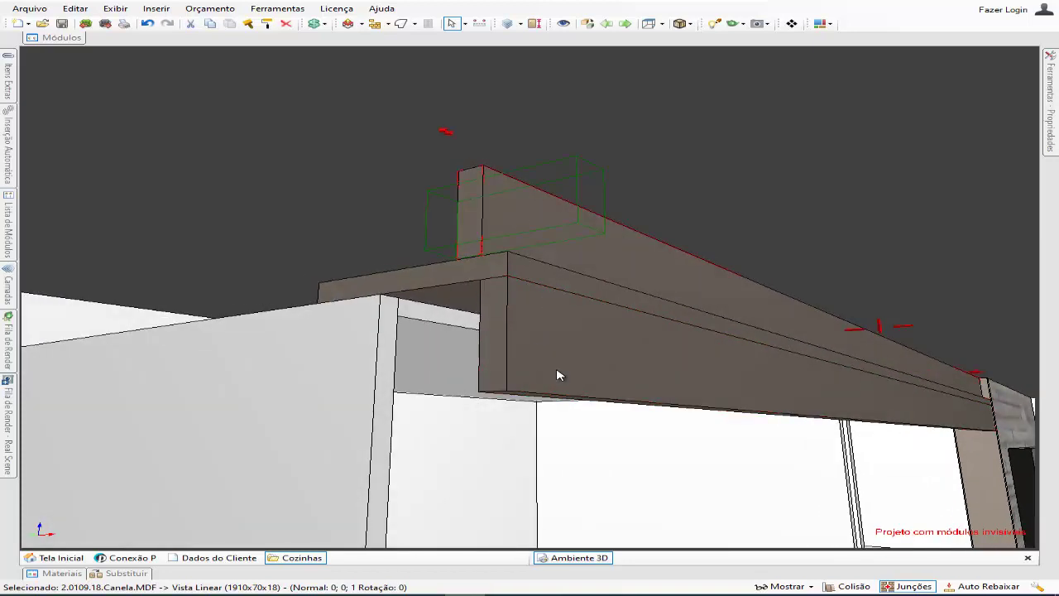
pyautogui.scroll(-2, 558, 371)
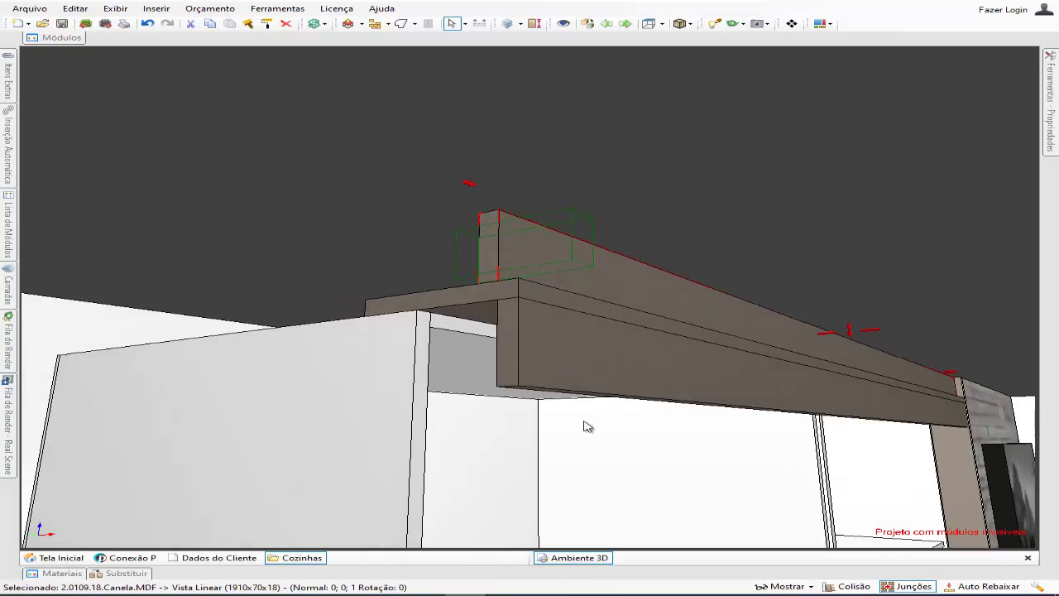
# Step: Pull the base assembly out from under the wardrobe onto the open floor in front of it
pyautogui.moveTo(585, 422); pyautogui.dragTo(445, 303, button='middle')
pyautogui.moveTo(446, 303); pyautogui.dragTo(485, 408, button='right')
pyautogui.moveTo(485, 408); pyautogui.dragTo(486, 314, button='middle')
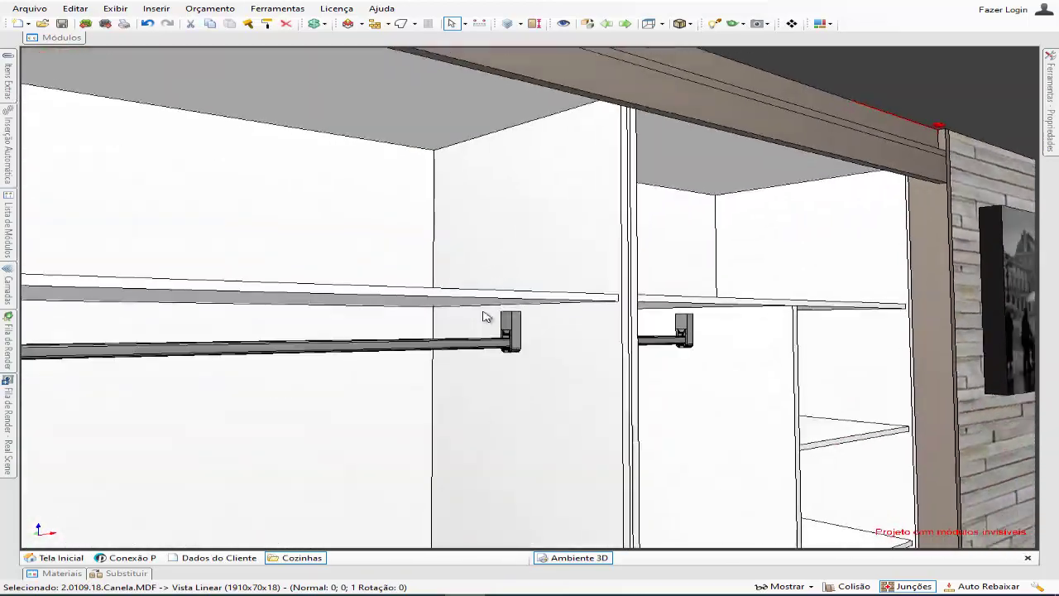
pyautogui.scroll(-3, 486, 315)
pyautogui.moveTo(507, 401); pyautogui.dragTo(459, 211, button='middle')
pyautogui.moveTo(462, 363); pyautogui.dragTo(468, 195, button='middle')
pyautogui.moveTo(478, 350); pyautogui.dragTo(462, 402, button='right')
pyautogui.moveTo(462, 402); pyautogui.dragTo(456, 331, button='middle')
pyautogui.moveTo(456, 331); pyautogui.dragTo(456, 367, button='right')
pyautogui.moveTo(447, 370); pyautogui.dragTo(442, 312, button='middle')
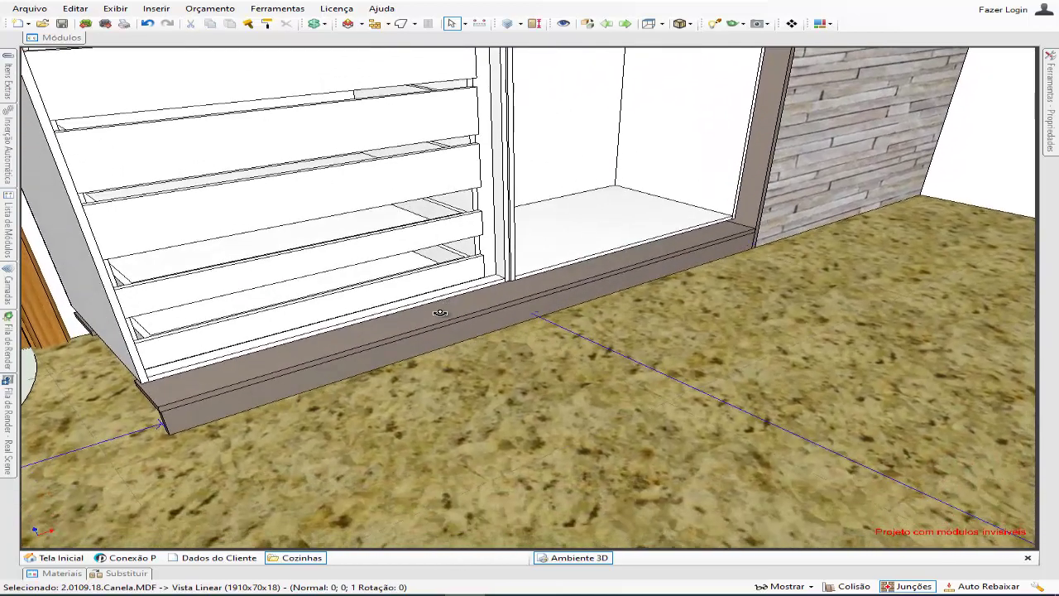
pyautogui.moveTo(442, 312); pyautogui.dragTo(402, 335, button='right')
pyautogui.moveTo(503, 370); pyautogui.dragTo(322, 291, button='right')
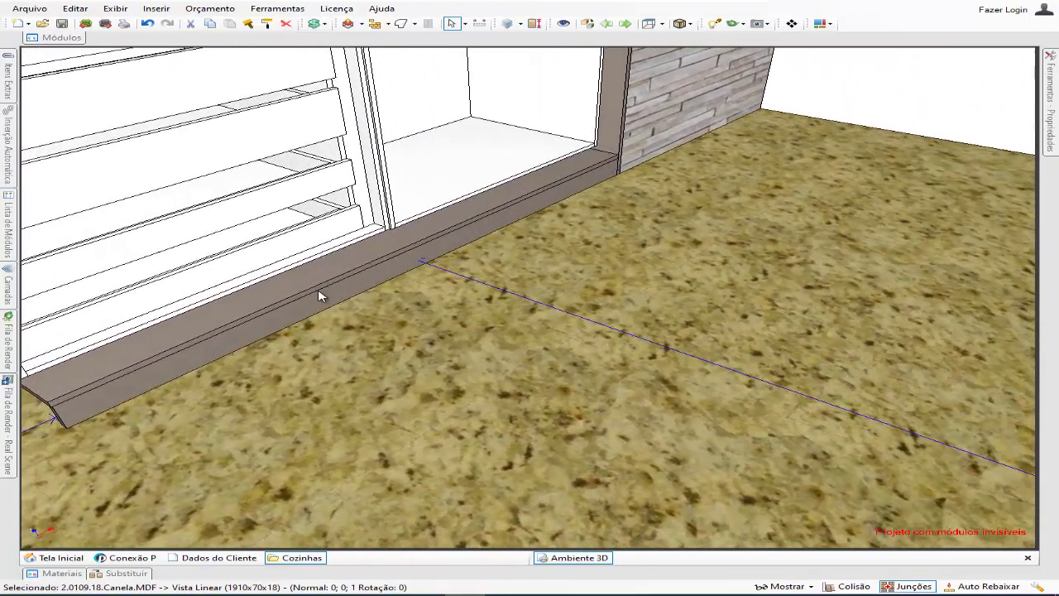
pyautogui.moveTo(321, 296); pyautogui.dragTo(547, 386)
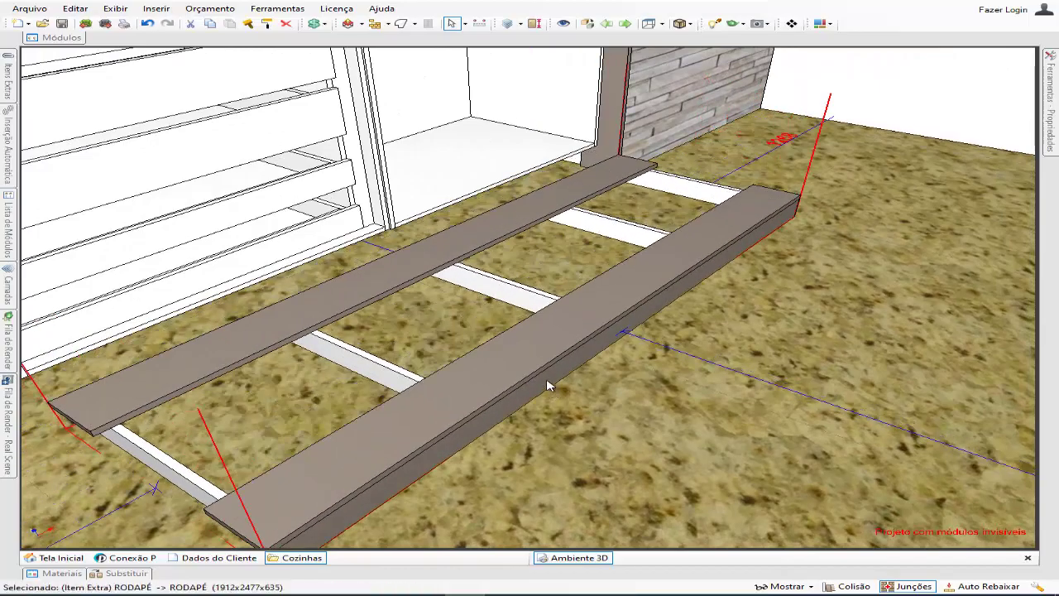
pyautogui.moveTo(547, 386); pyautogui.dragTo(404, 319, button='right')
pyautogui.scroll(-2, 421, 372)
pyautogui.moveTo(384, 298); pyautogui.dragTo(393, 331)
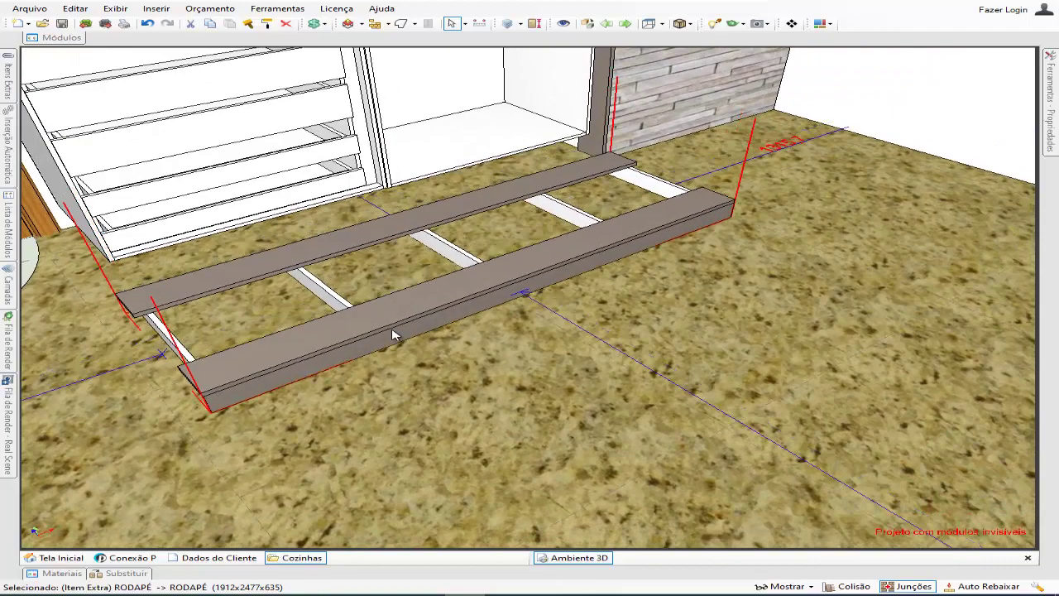
# Step: Examine the pulled-out base from several angles and compare it with the wardrobe's compartments and central divider
pyautogui.moveTo(393, 334); pyautogui.dragTo(432, 346, button='right')
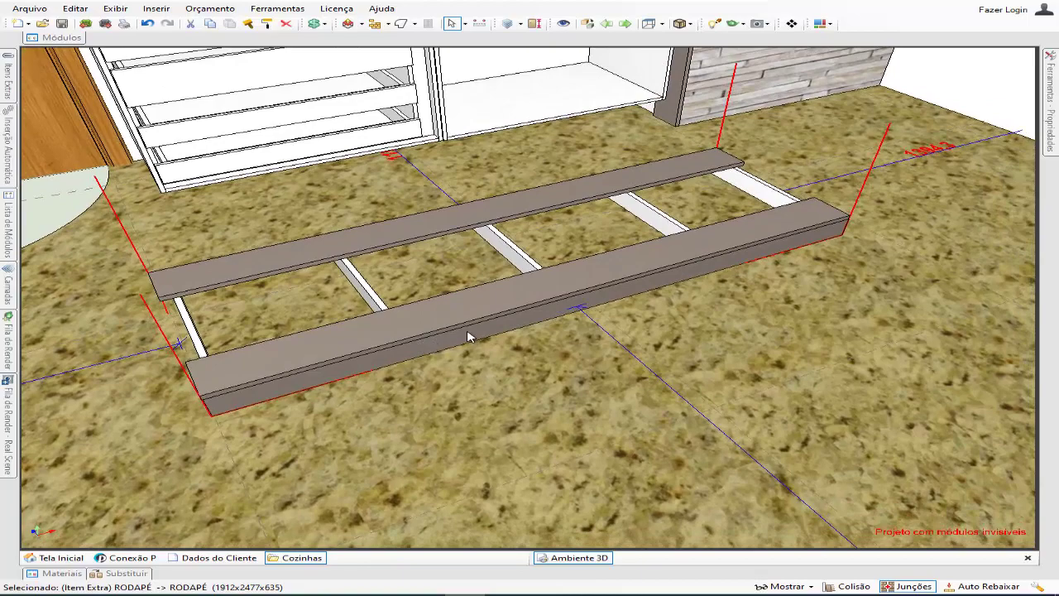
pyautogui.moveTo(393, 378); pyautogui.dragTo(303, 374, button='right')
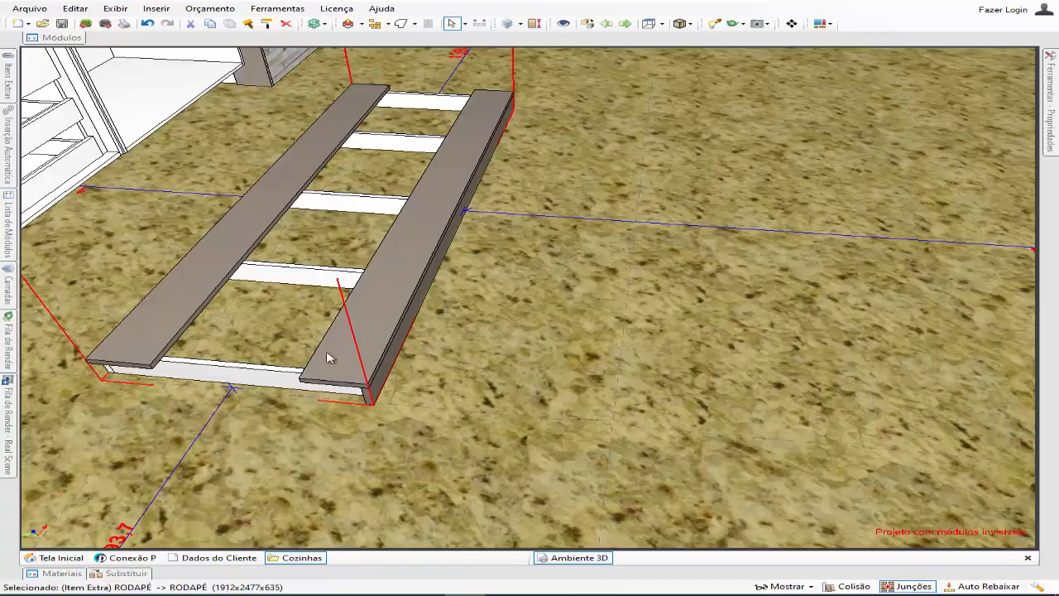
pyautogui.moveTo(406, 253); pyautogui.dragTo(411, 276, button='middle')
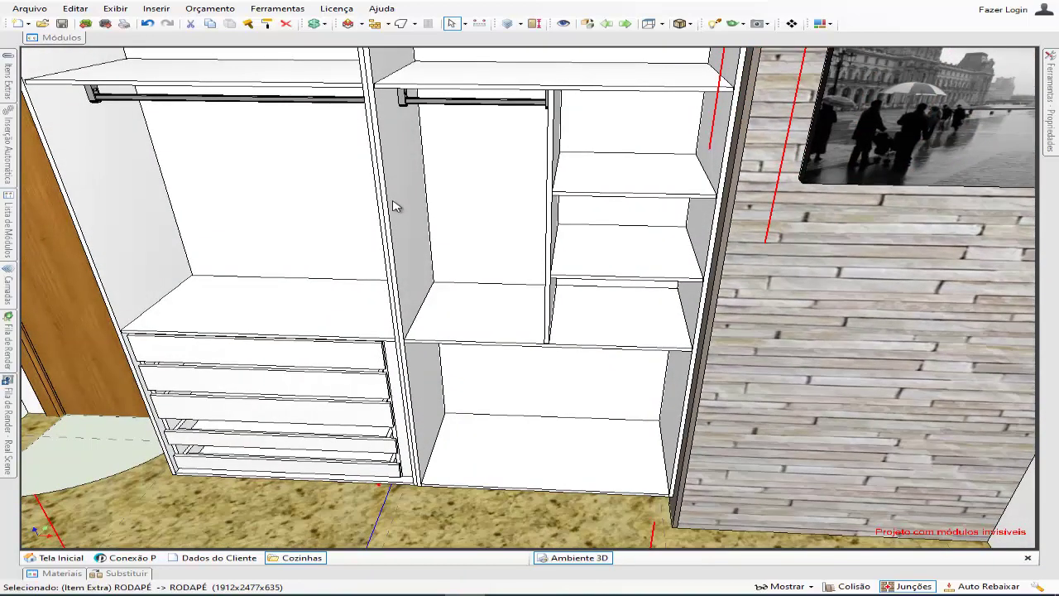
pyautogui.scroll(3, 393, 222)
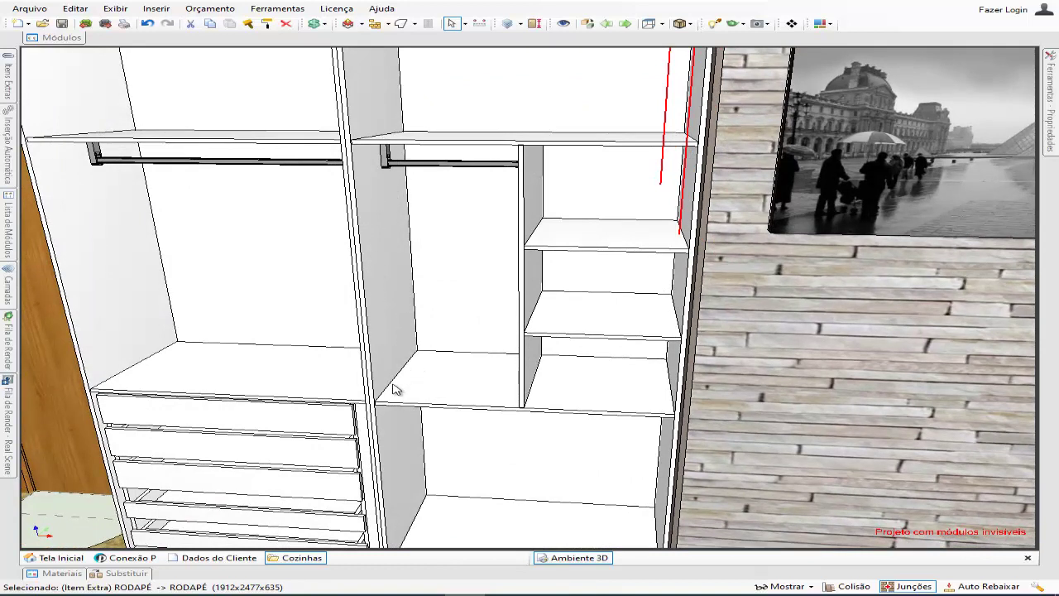
pyautogui.scroll(-3, 394, 390)
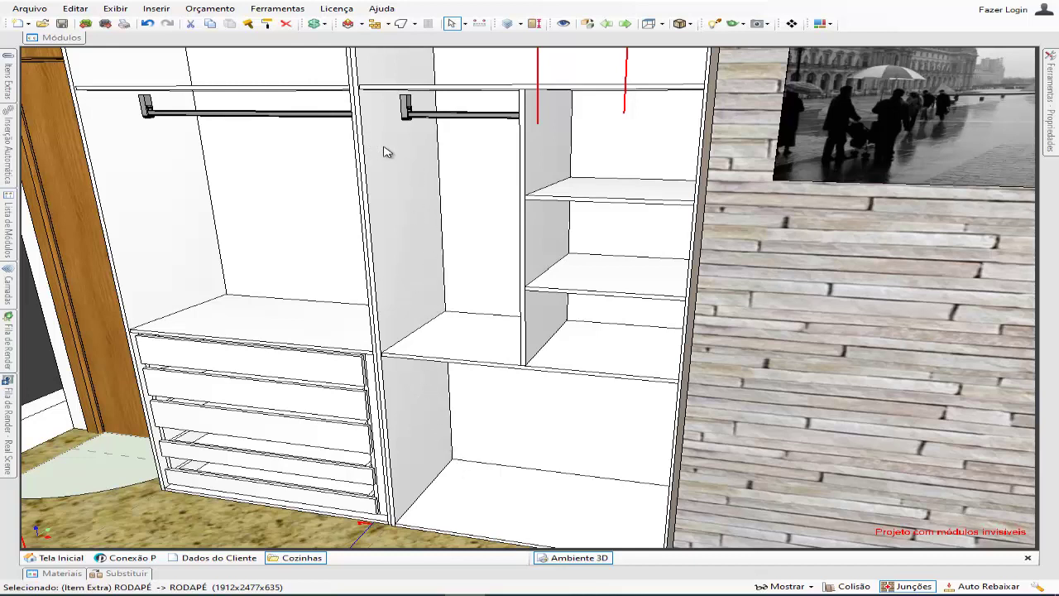
pyautogui.moveTo(442, 450); pyautogui.dragTo(514, 294, button='middle')
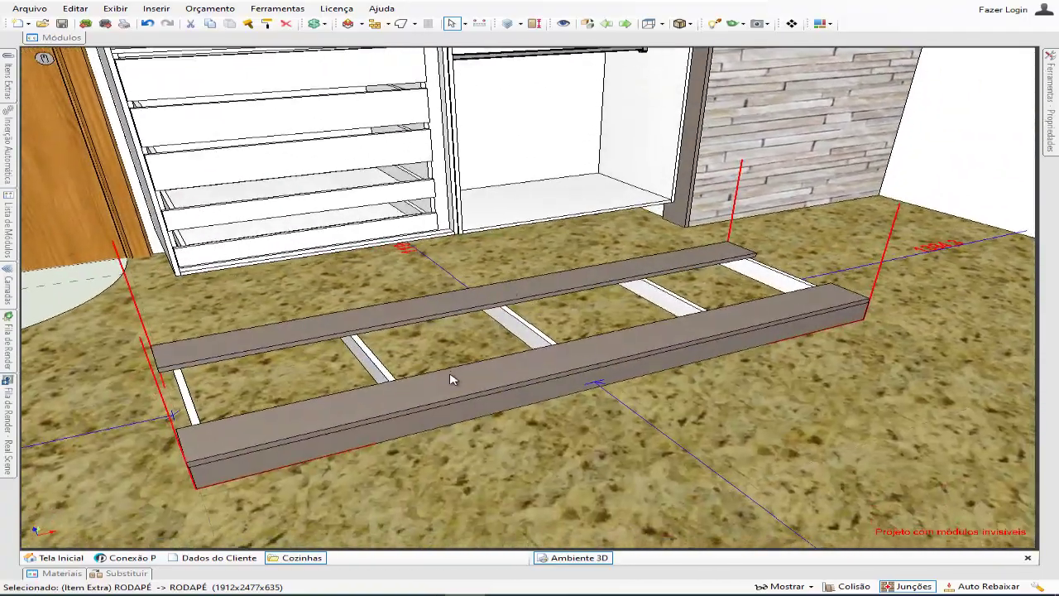
pyautogui.moveTo(406, 433); pyautogui.dragTo(445, 367, button='middle')
pyautogui.scroll(2, 319, 381)
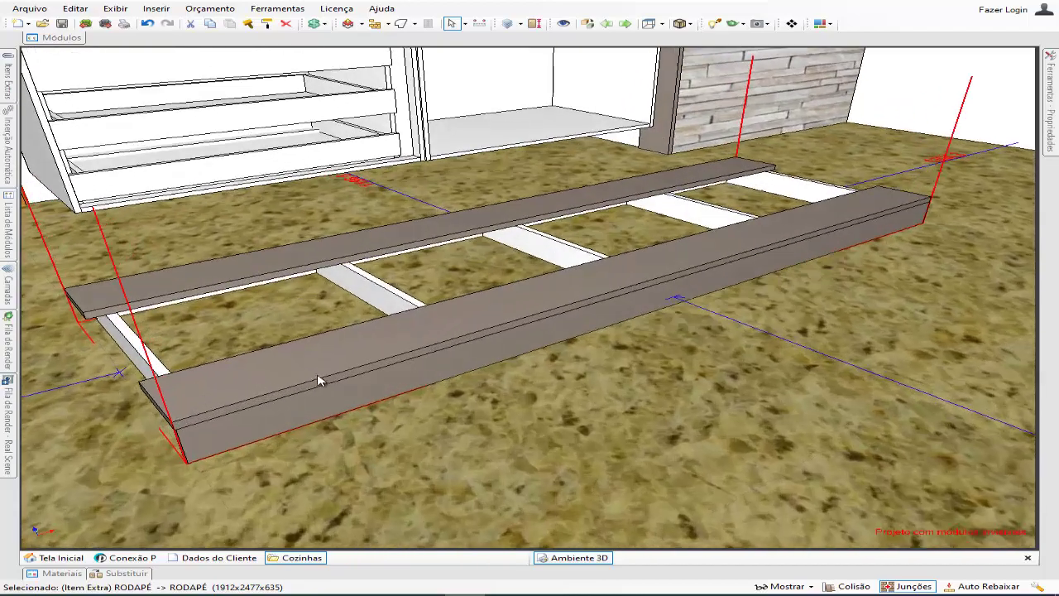
pyautogui.moveTo(321, 380); pyautogui.dragTo(326, 315, button='middle')
pyautogui.scroll(-2, 361, 349)
pyautogui.moveTo(451, 313); pyautogui.dragTo(412, 356, button='middle')
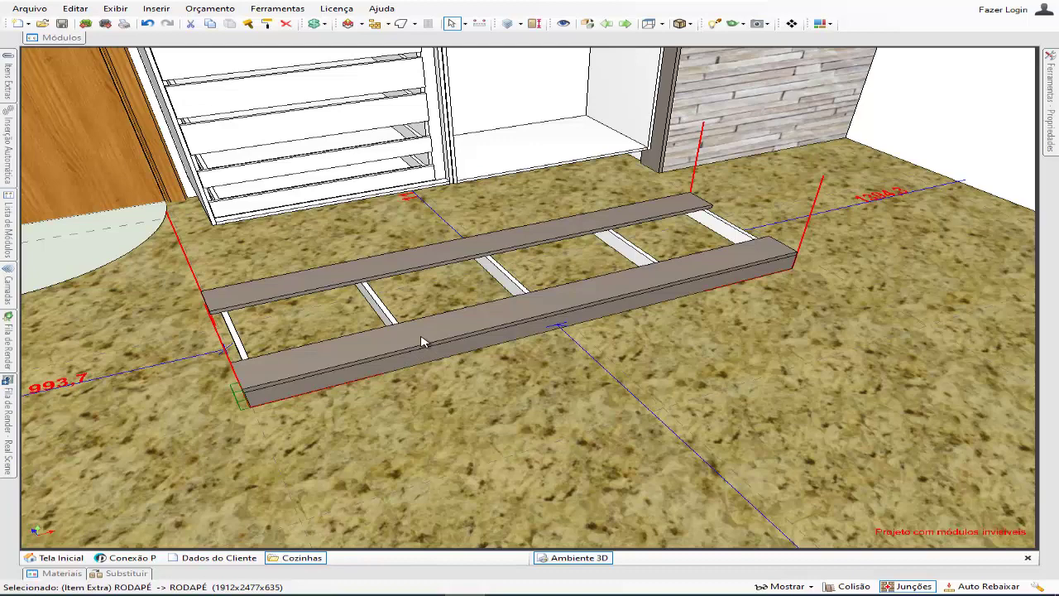
# Step: Ungroup the base assembly and its inner group into individual pieces
pyautogui.rightClick(421, 342)
pyautogui.click(497, 582)
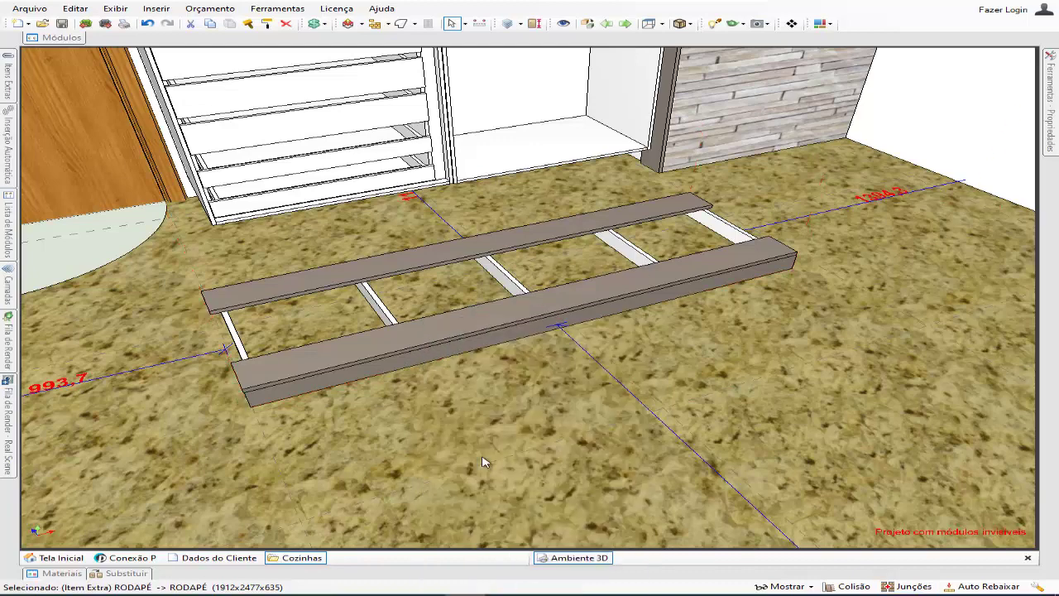
pyautogui.click(432, 336)
pyautogui.click(434, 335)
pyautogui.rightClick(434, 335)
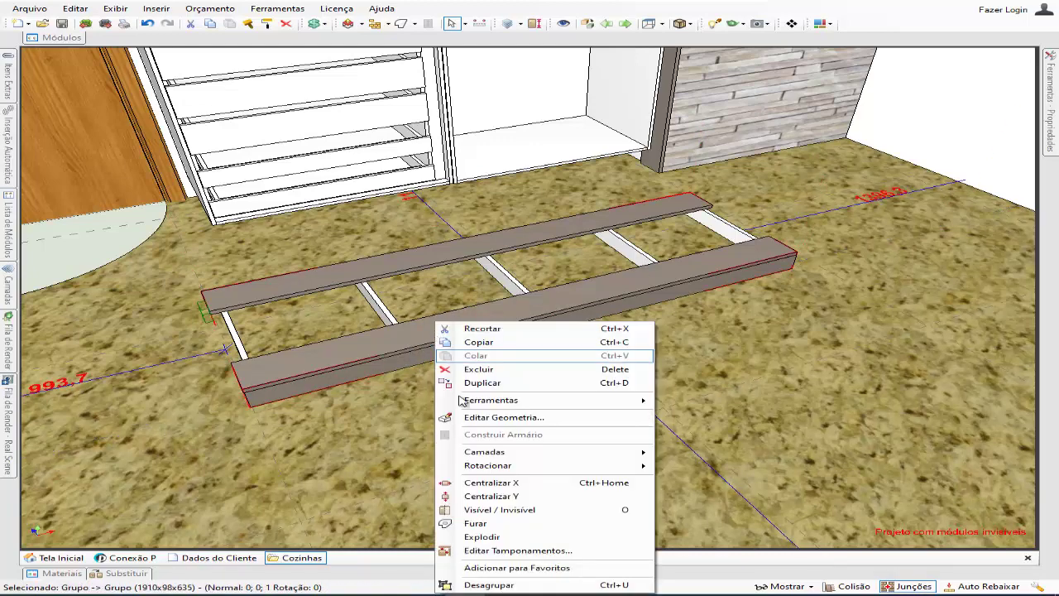
pyautogui.click(490, 586)
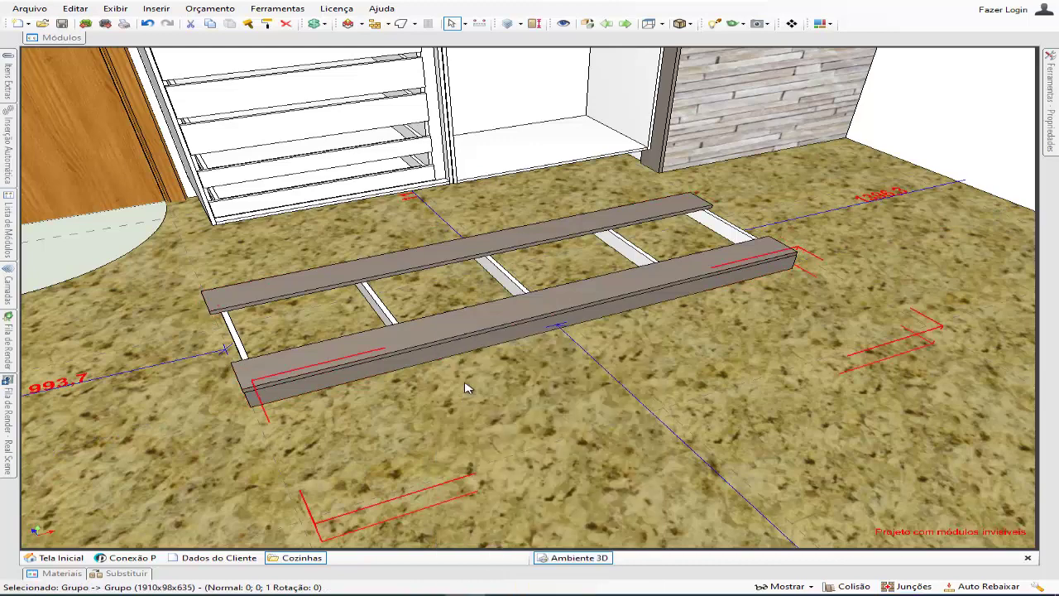
# Step: Slide the base's front top board toward the rear of the frame and raise the rear top board clear of it
pyautogui.click(474, 329)
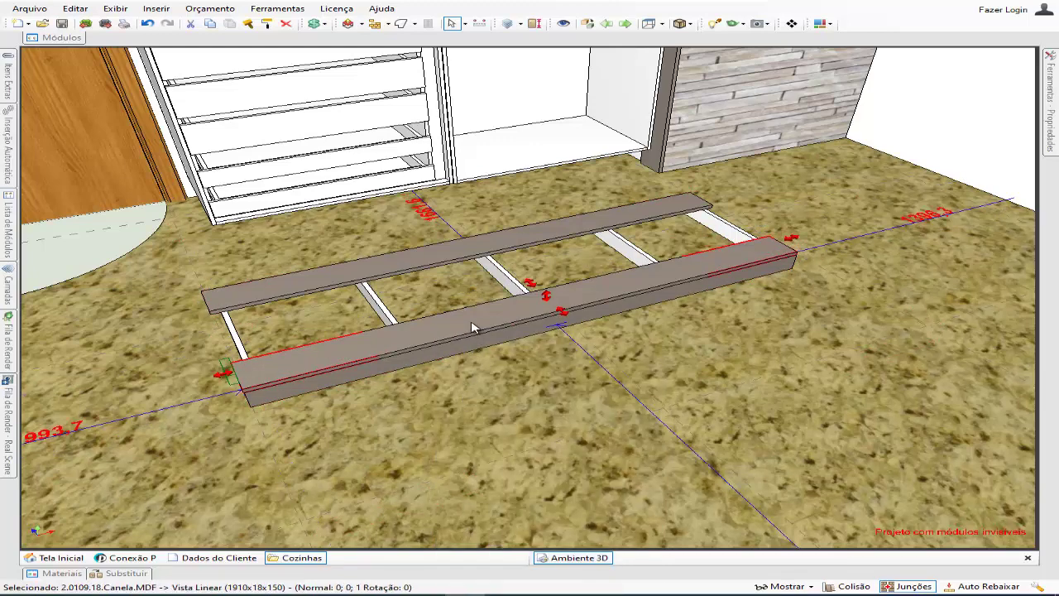
pyautogui.moveTo(472, 328); pyautogui.dragTo(489, 250)
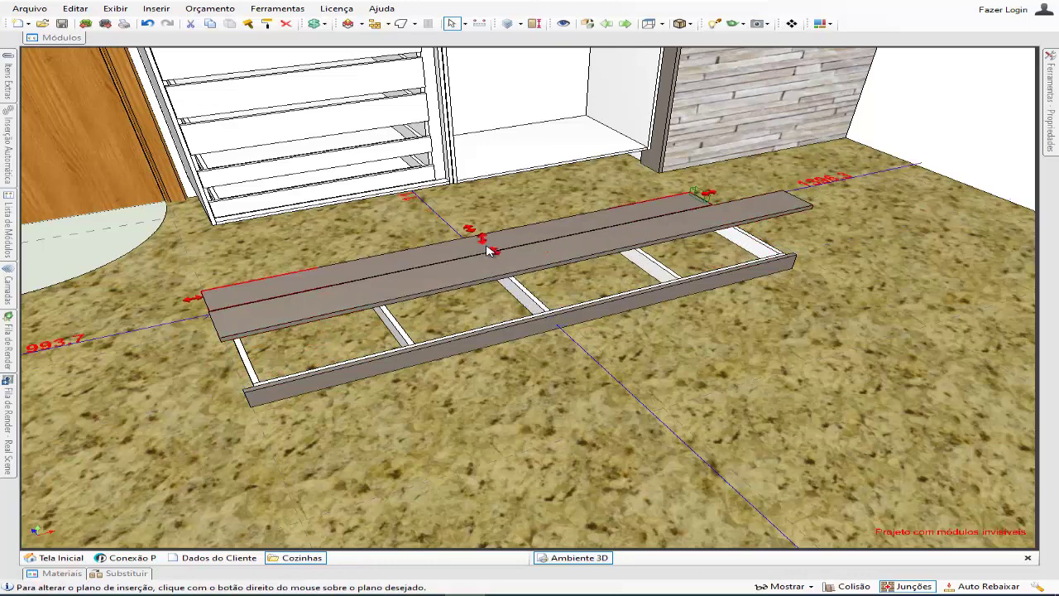
pyautogui.press('pageup')
pyautogui.press('pageup')
pyautogui.press('pageup')
pyautogui.press('pageup')
pyautogui.press('pageup')
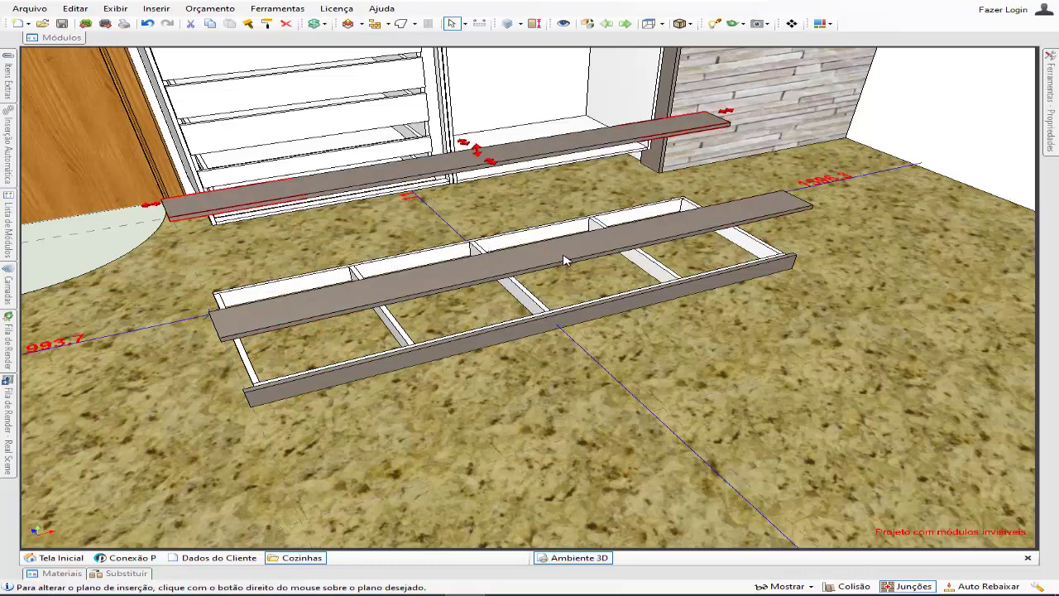
pyautogui.moveTo(563, 261); pyautogui.dragTo(559, 230)
# Step: Move the brown front plinth strip forward, away from the white base frame
pyautogui.click(529, 328)
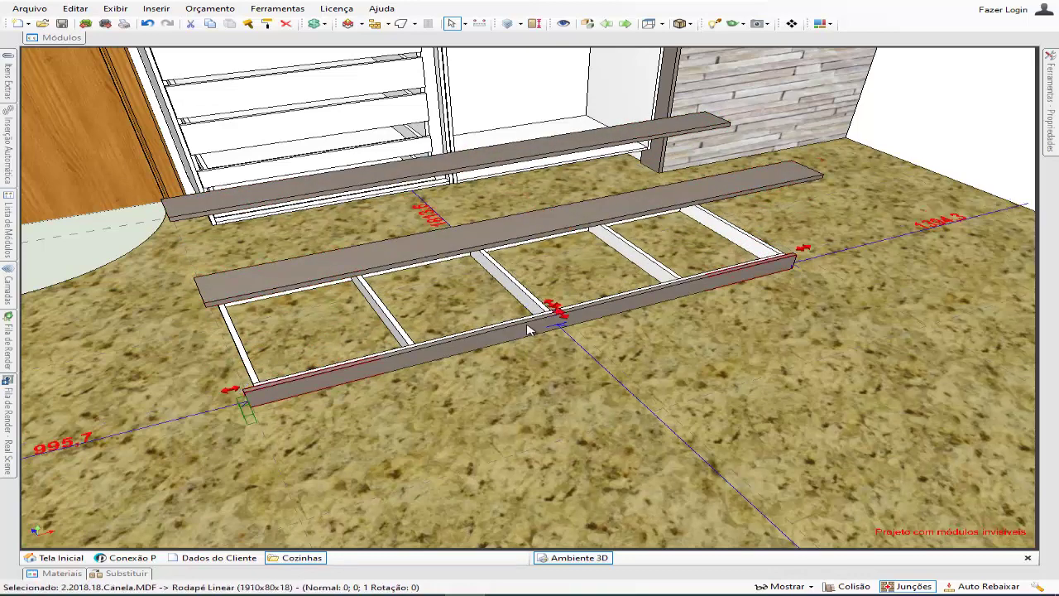
pyautogui.press('Down')
pyautogui.press('Down')
pyautogui.press('Down')
pyautogui.press('Down')
pyautogui.press('Down')
pyautogui.press('Down')
pyautogui.press('Down')
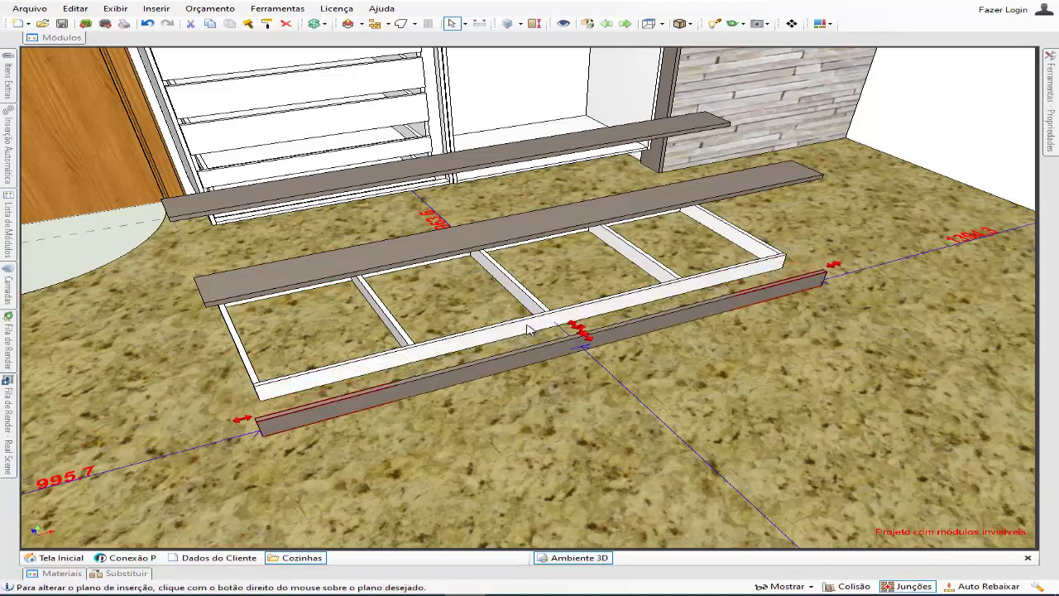
# Step: Shift the brown front plinth strip still farther forward, leaving a wide gap to the white base frame
pyautogui.press('Down')
pyautogui.press('Down')
pyautogui.moveTo(440, 382); pyautogui.dragTo(528, 346, button='middle')
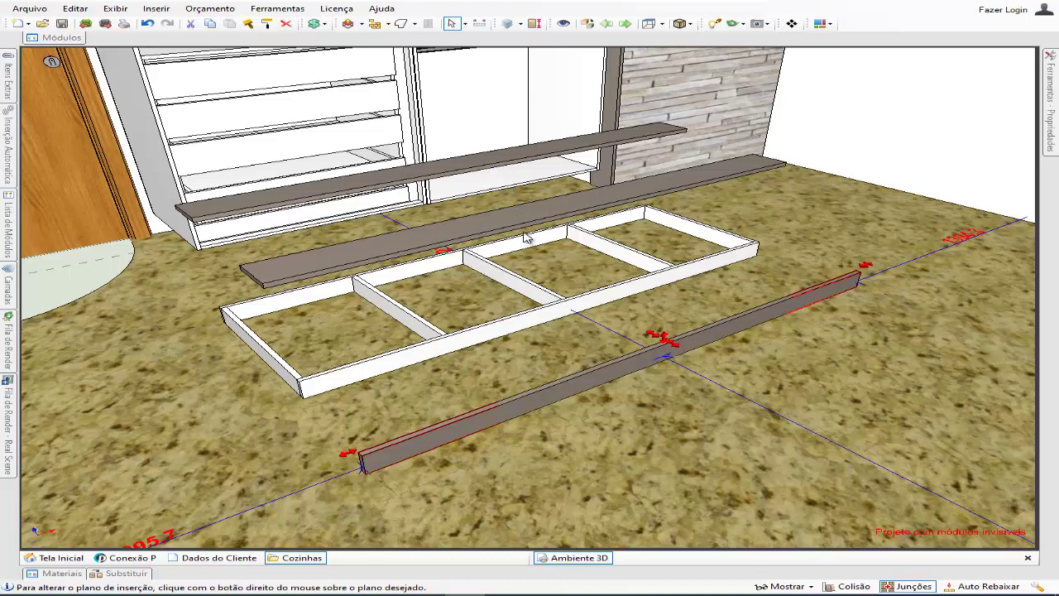
pyautogui.moveTo(482, 321); pyautogui.dragTo(449, 327, button='middle')
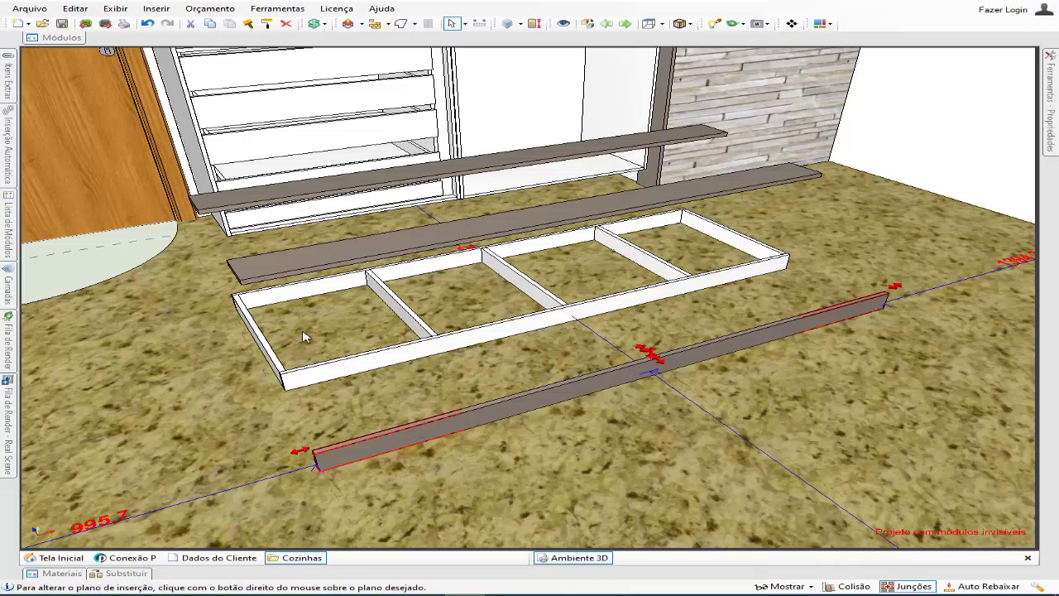
pyautogui.scroll(2, 372, 260)
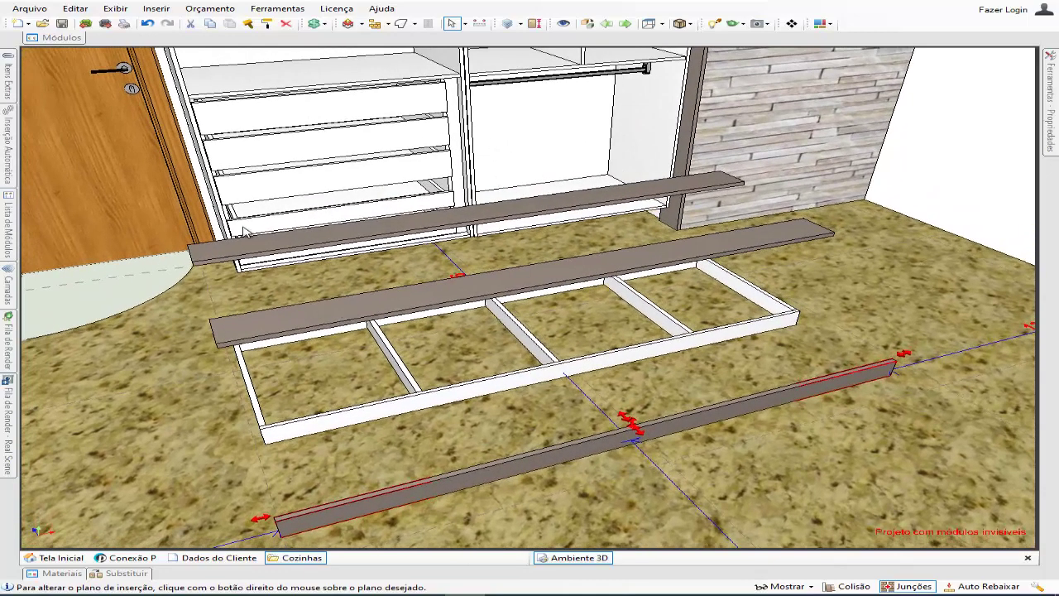
# Step: Compare the wardrobe's hanging compartment with the pulled-out base, and check the base frame's front and rear long rails
pyautogui.click(616, 173)
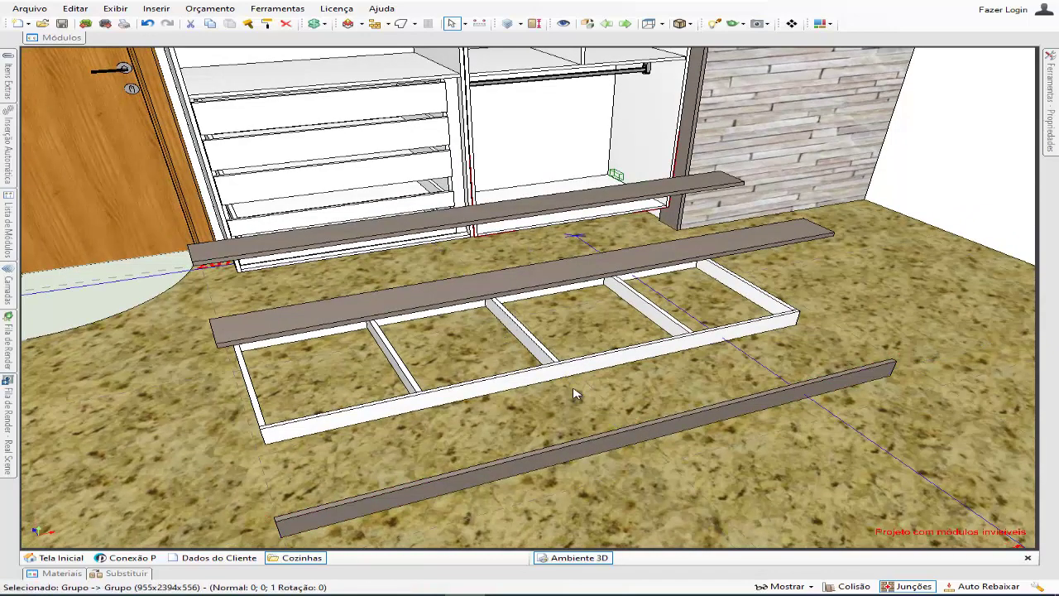
pyautogui.moveTo(575, 395); pyautogui.dragTo(601, 404, button='middle')
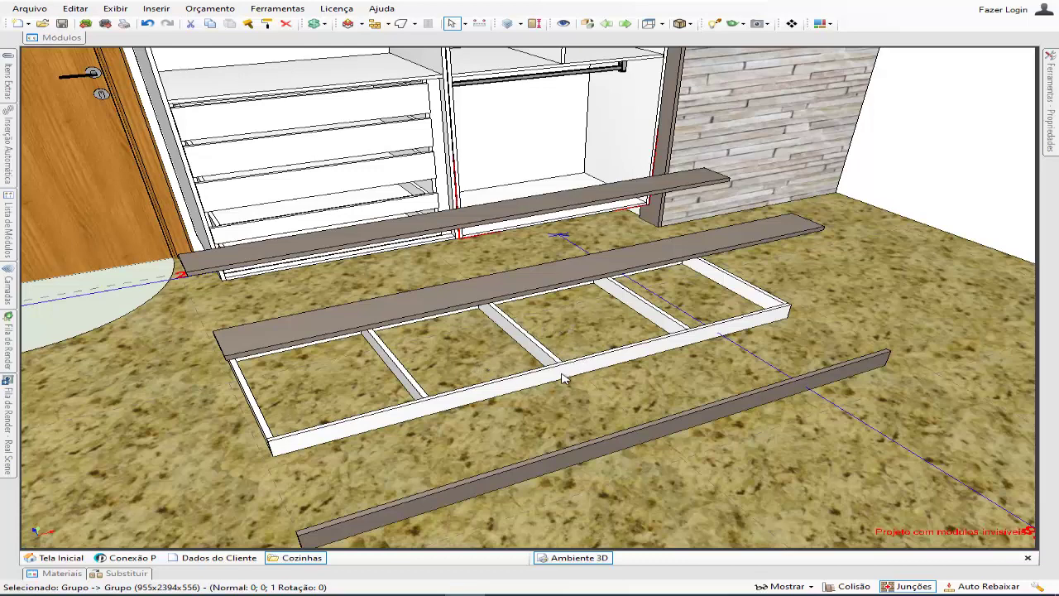
pyautogui.click(588, 368)
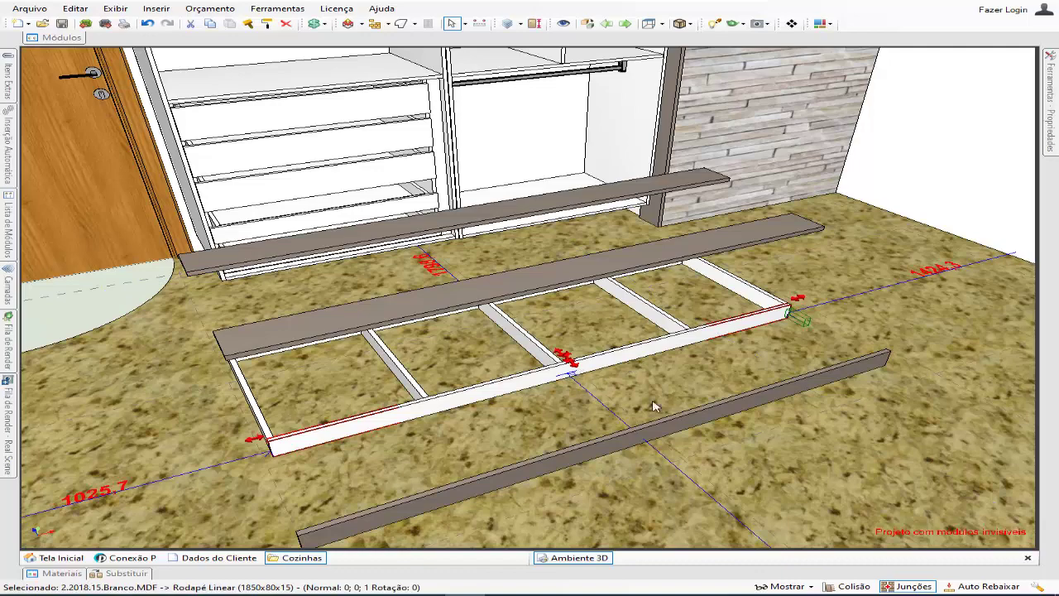
pyautogui.moveTo(660, 396); pyautogui.dragTo(641, 383, button='middle')
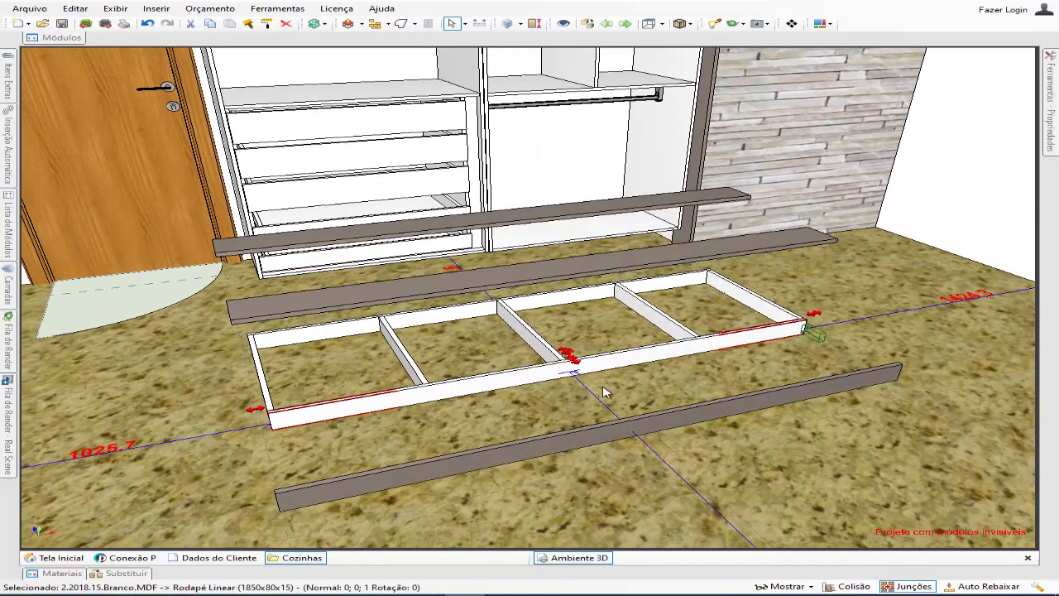
pyautogui.scroll(2, 603, 393)
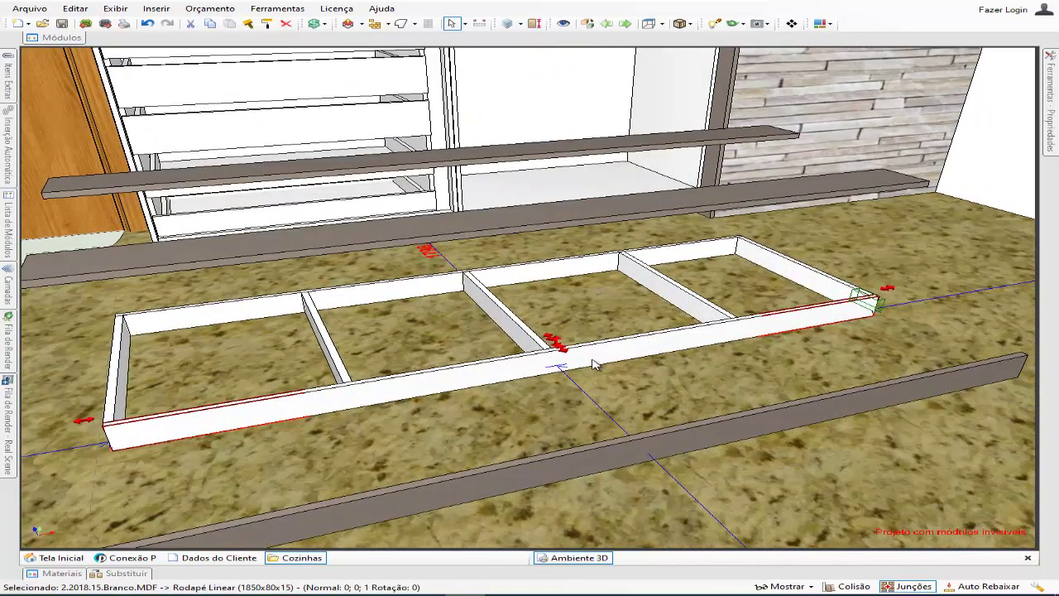
pyautogui.click(537, 274)
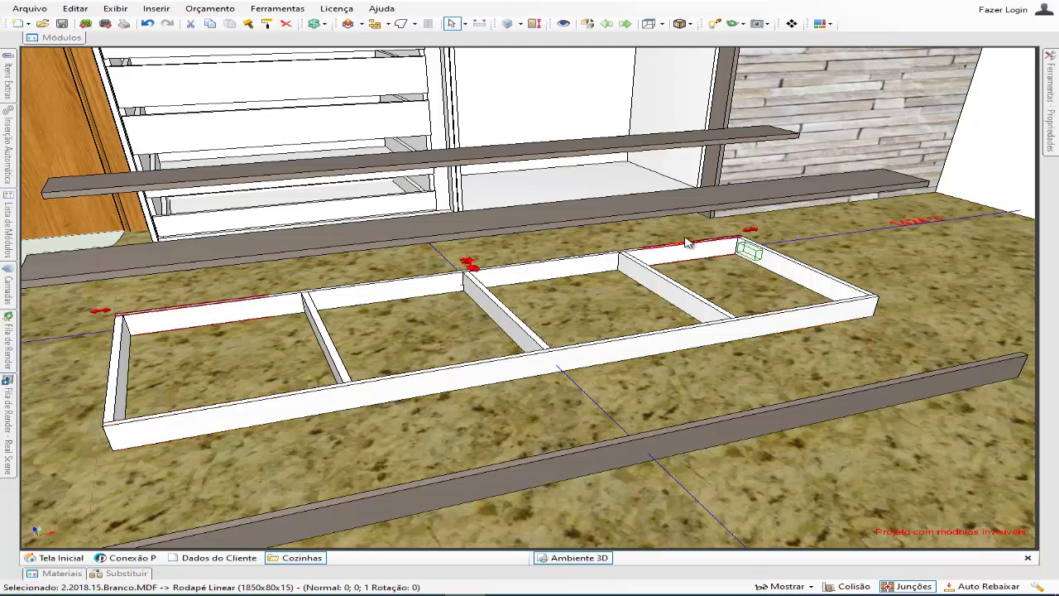
pyautogui.click(391, 396)
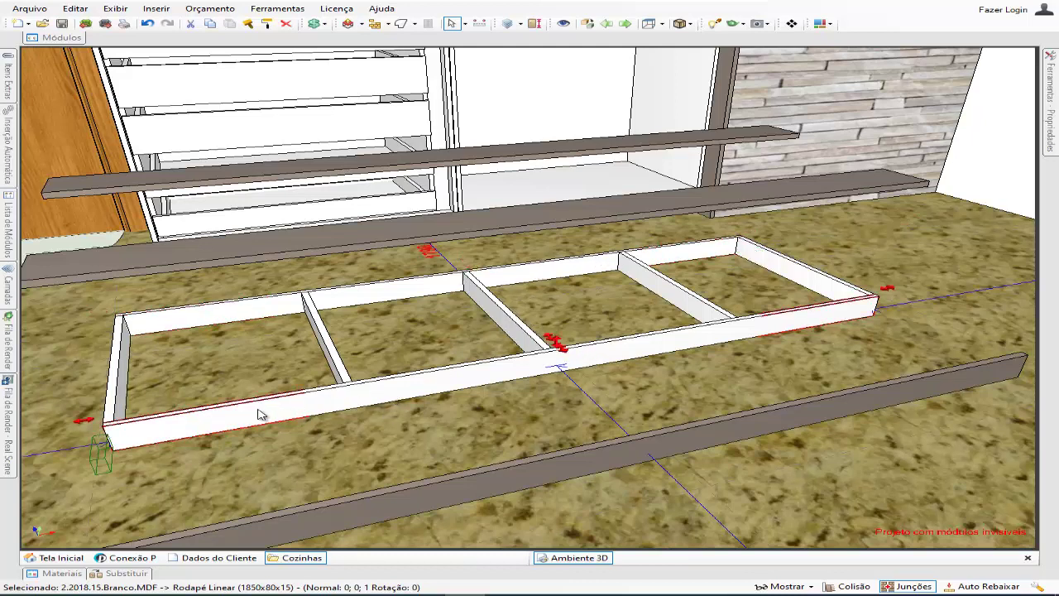
# Step: Inspect the base frame's end piece and the first inner crosspiece next to it
pyautogui.moveTo(259, 414); pyautogui.dragTo(537, 416, button='middle')
pyautogui.click(534, 414)
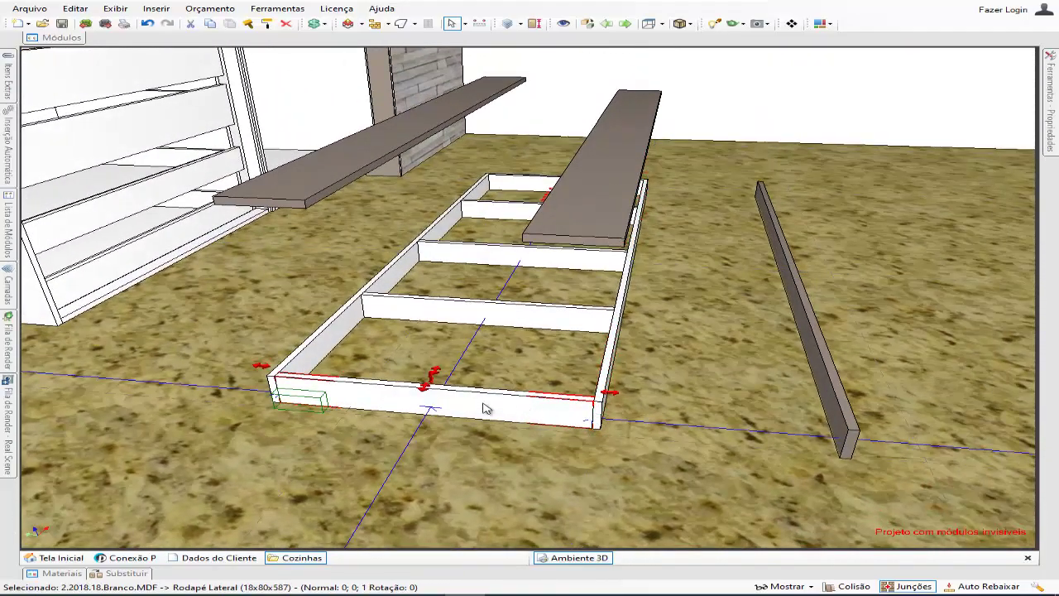
pyautogui.click(522, 321)
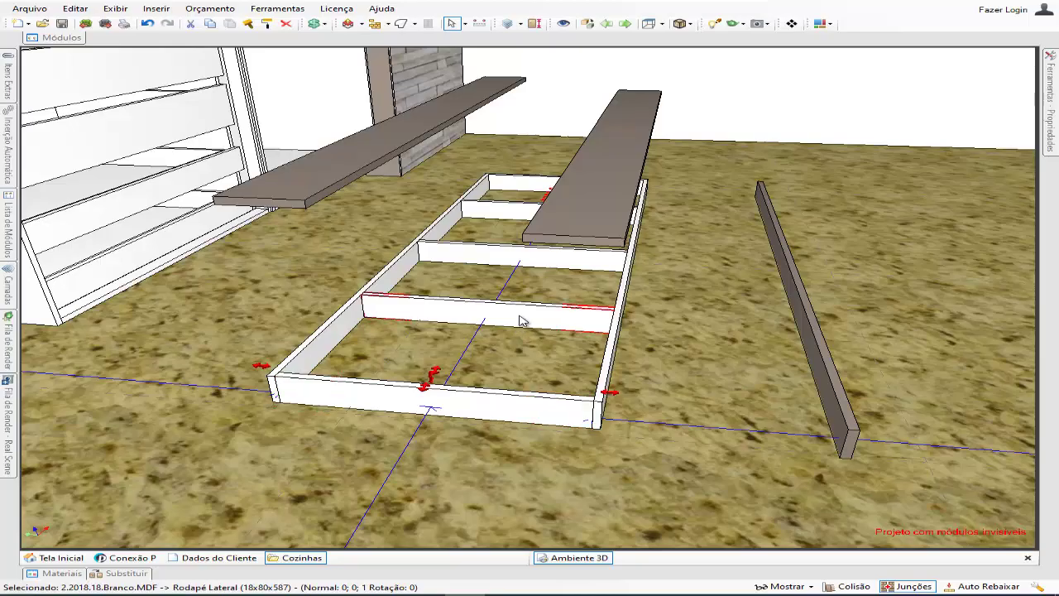
pyautogui.moveTo(497, 307); pyautogui.dragTo(383, 411, button='middle')
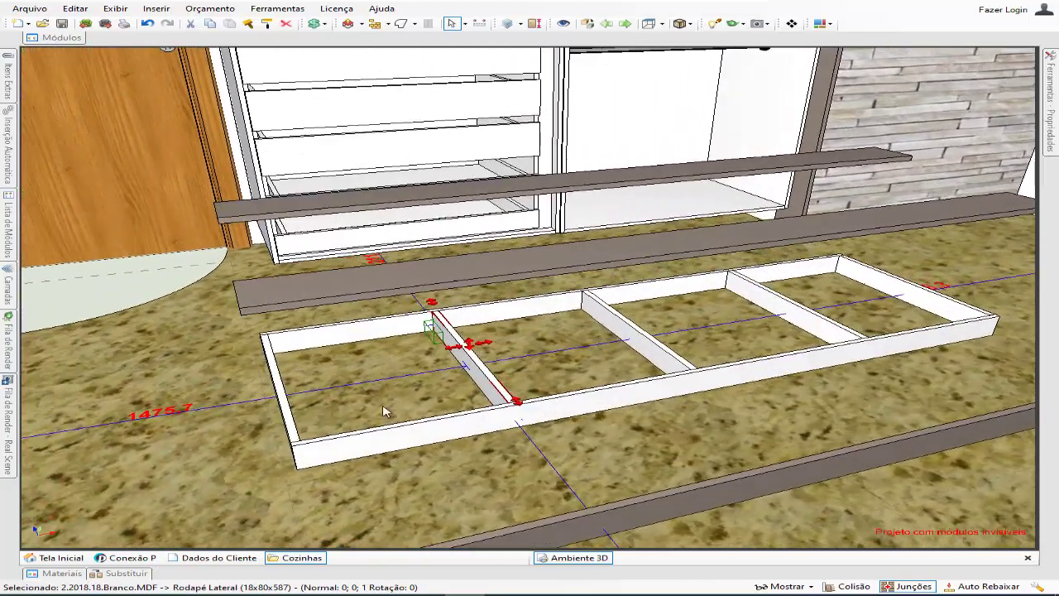
pyautogui.moveTo(628, 384); pyautogui.dragTo(511, 394, button='middle')
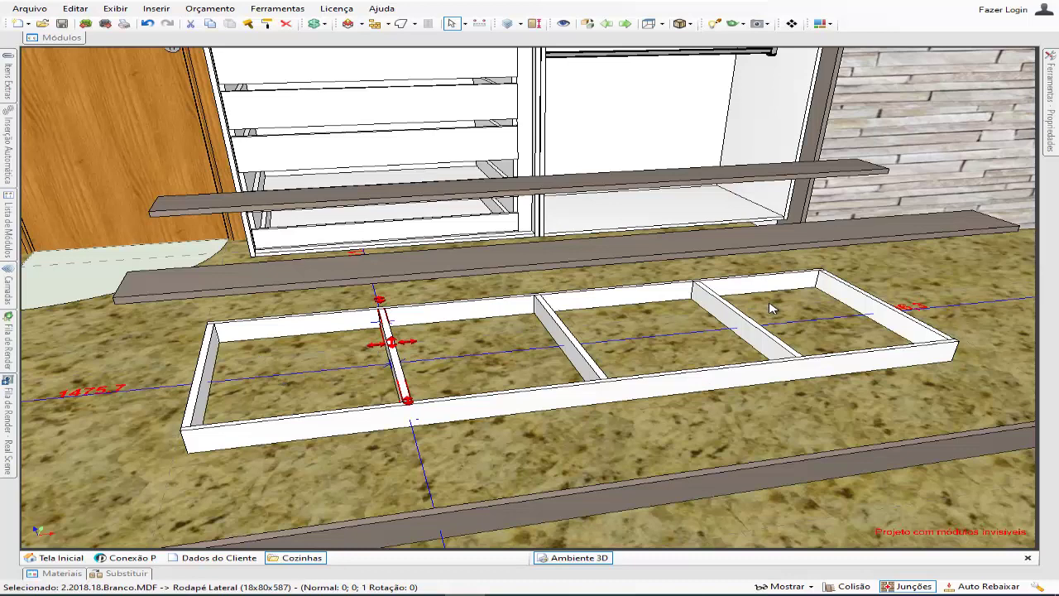
# Step: Examine the white front rail along its full length and its joint with the end piece
pyautogui.click(647, 393)
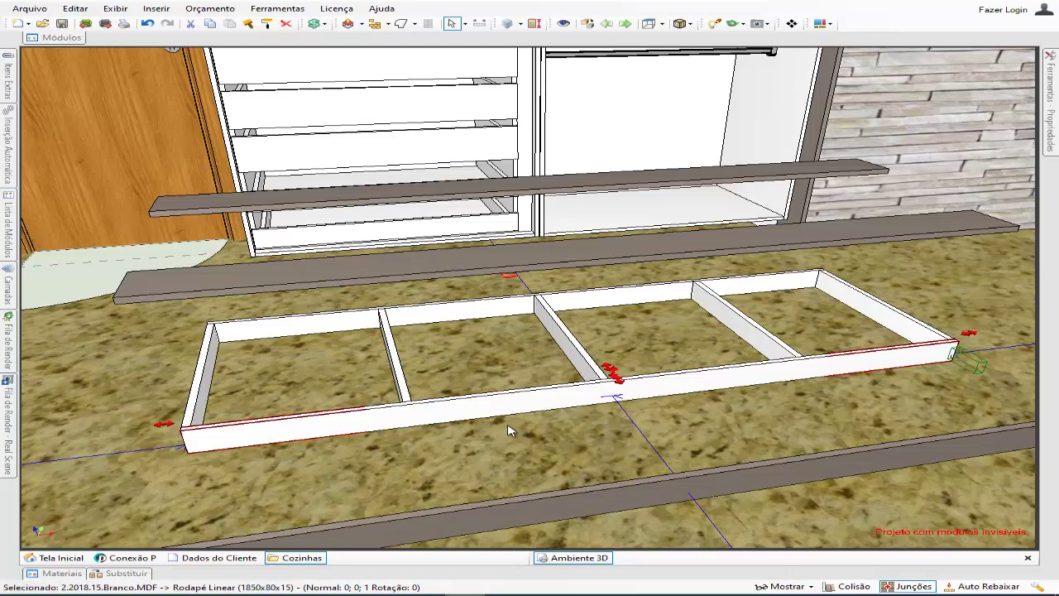
pyautogui.moveTo(509, 423); pyautogui.dragTo(571, 441, button='middle')
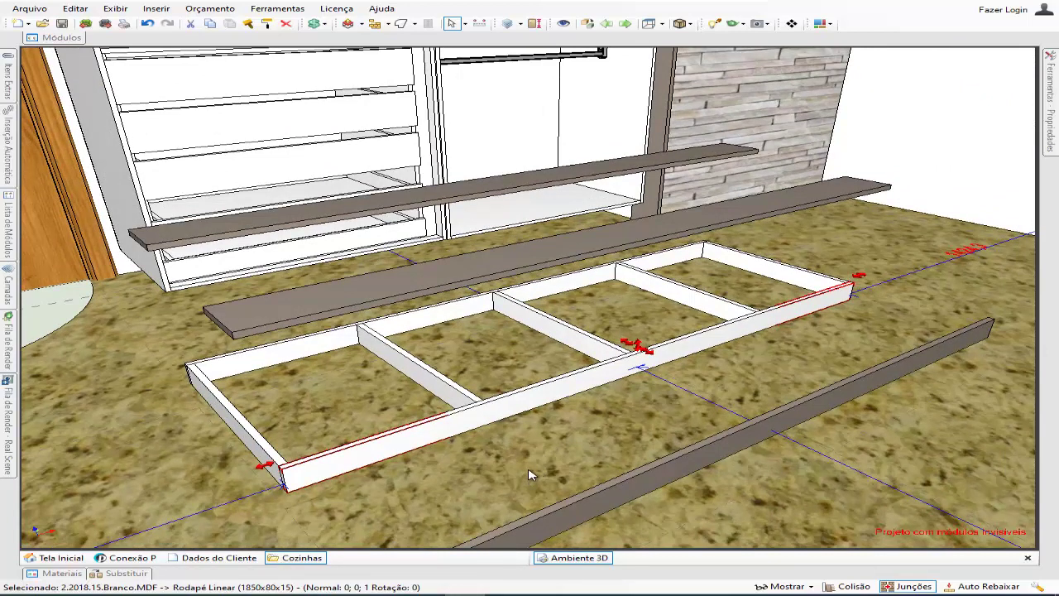
pyautogui.moveTo(541, 475); pyautogui.dragTo(658, 466, button='middle')
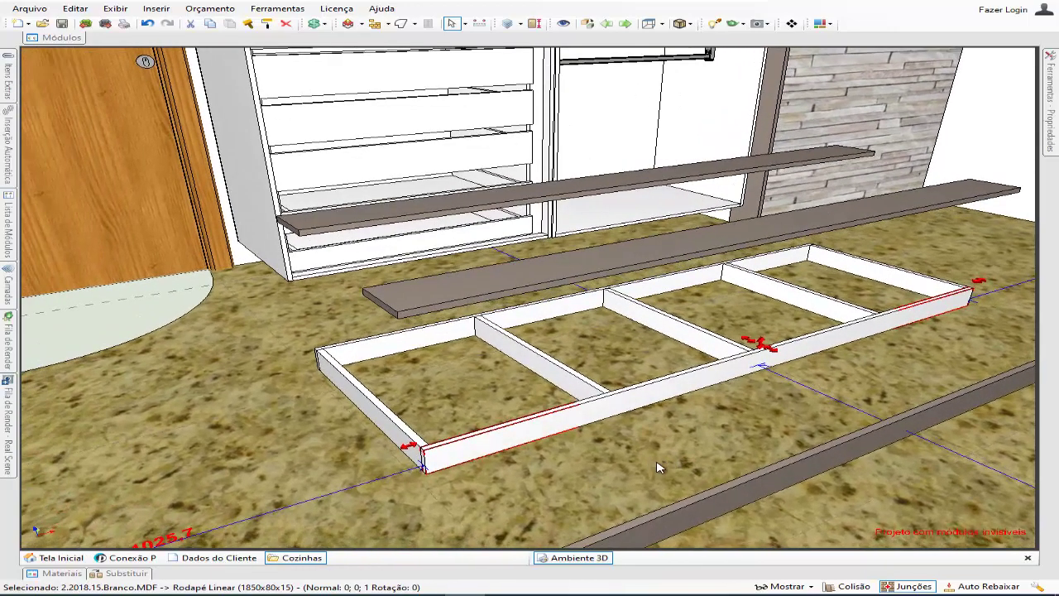
pyautogui.moveTo(865, 307); pyautogui.dragTo(583, 434, button='middle')
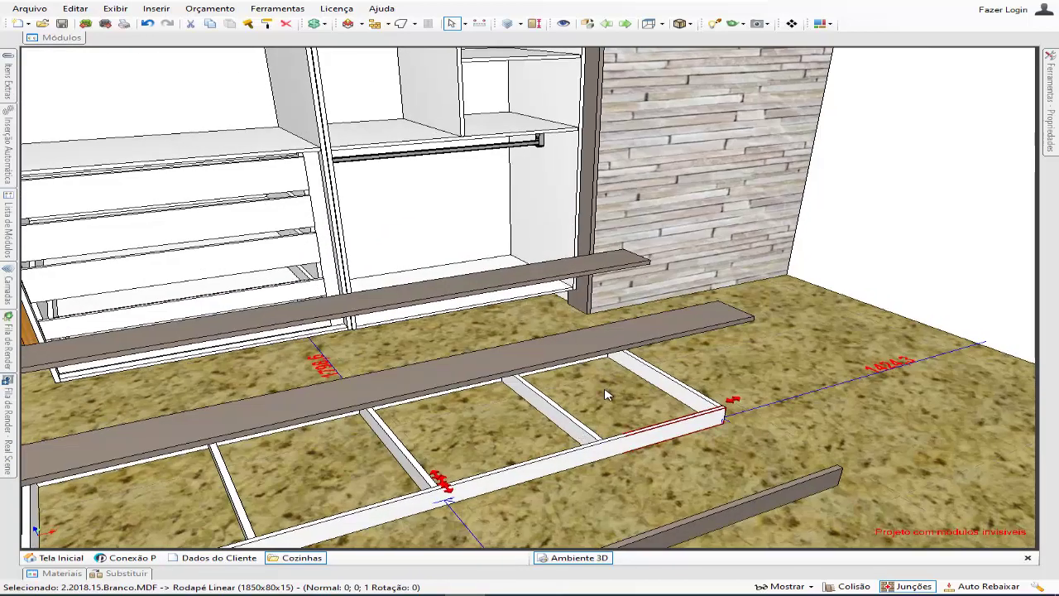
pyautogui.scroll(-4, 595, 400)
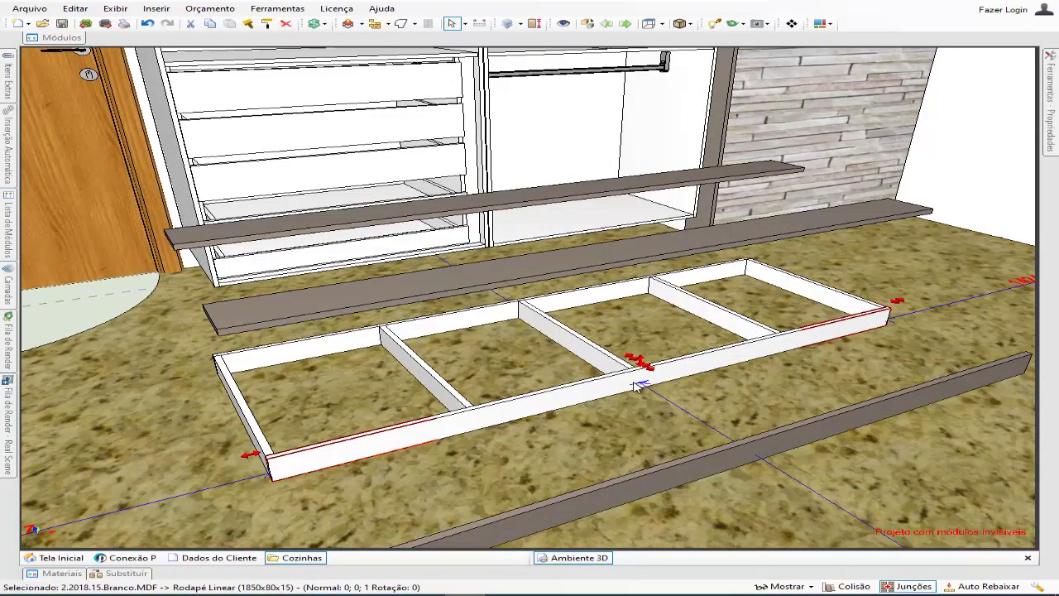
pyautogui.moveTo(432, 435); pyautogui.dragTo(622, 397, button='middle')
pyautogui.scroll(2, 431, 458)
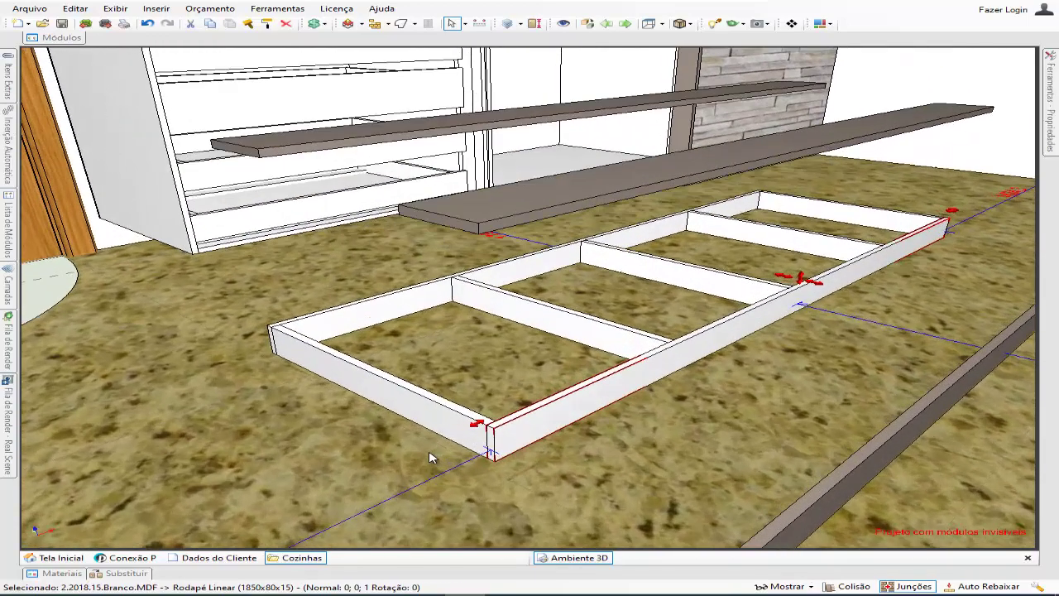
# Step: Check the base frame's end pieces and inner crosspieces one after another, from the near end to the far end
pyautogui.click(414, 404)
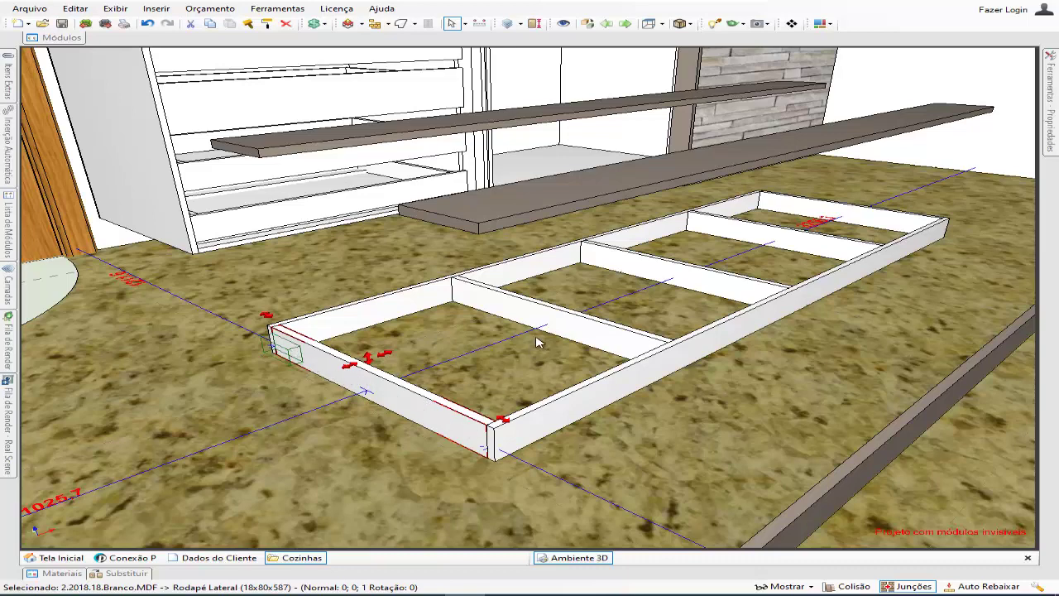
pyautogui.click(565, 329)
pyautogui.click(677, 285)
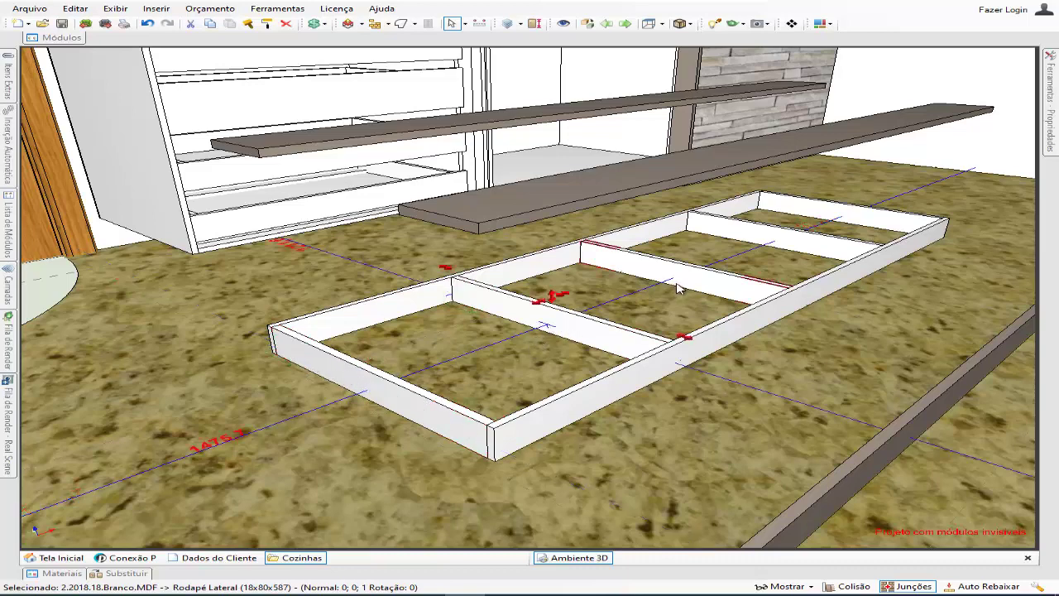
pyautogui.click(765, 255)
pyautogui.click(827, 208)
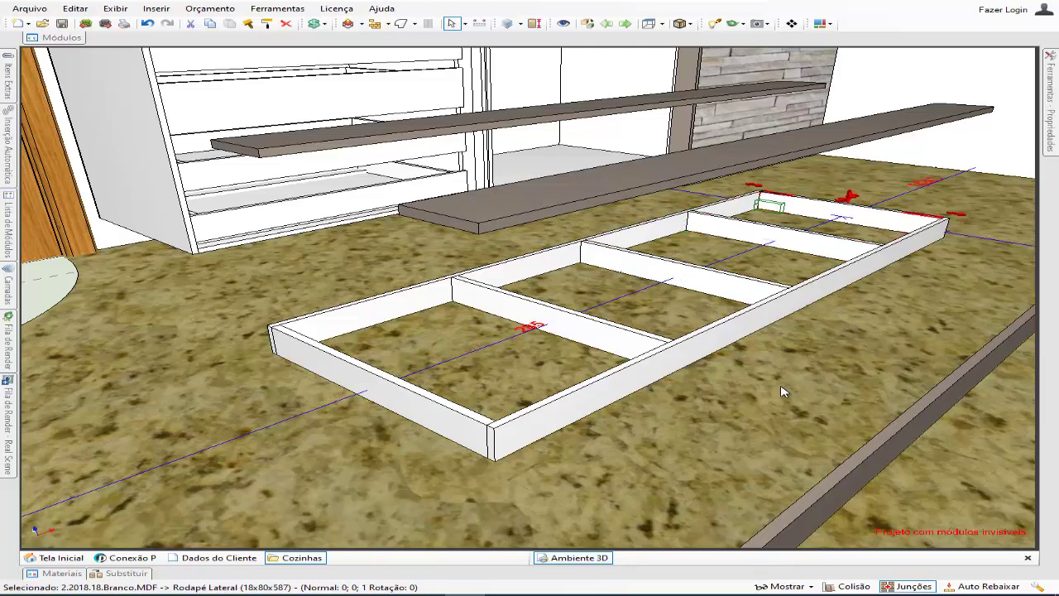
pyautogui.scroll(-3, 785, 392)
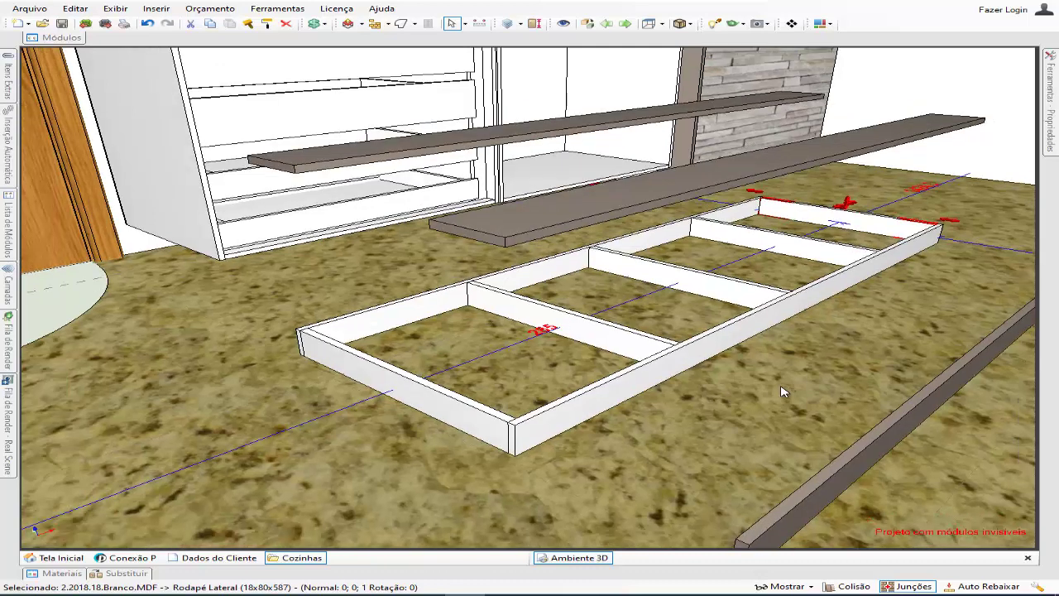
# Step: Bring the lower brown top board forward and rest it on the front edge of the white base frame
pyautogui.click(661, 239)
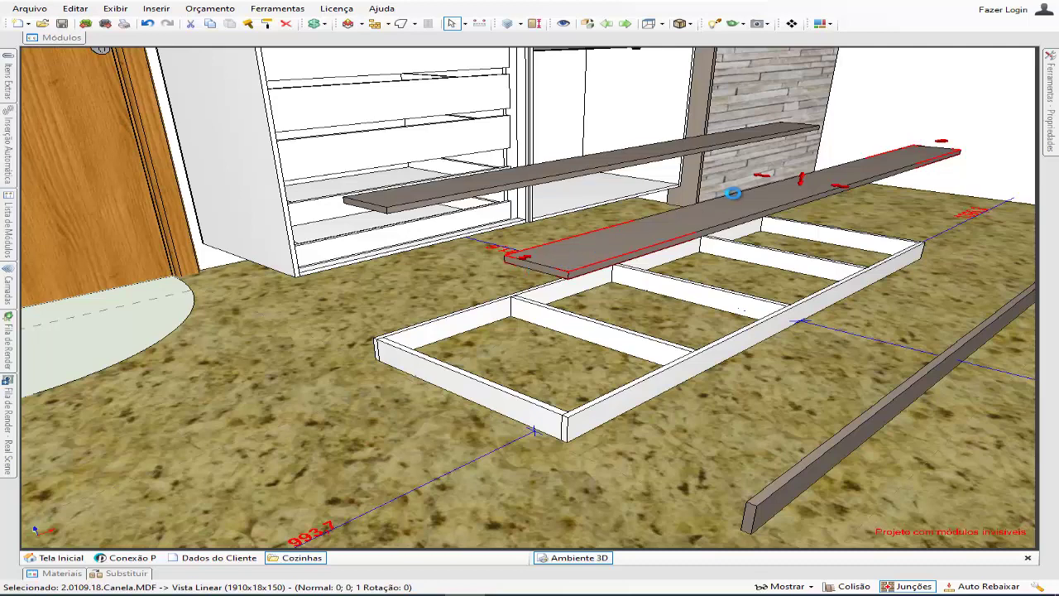
pyautogui.moveTo(737, 197); pyautogui.dragTo(740, 224)
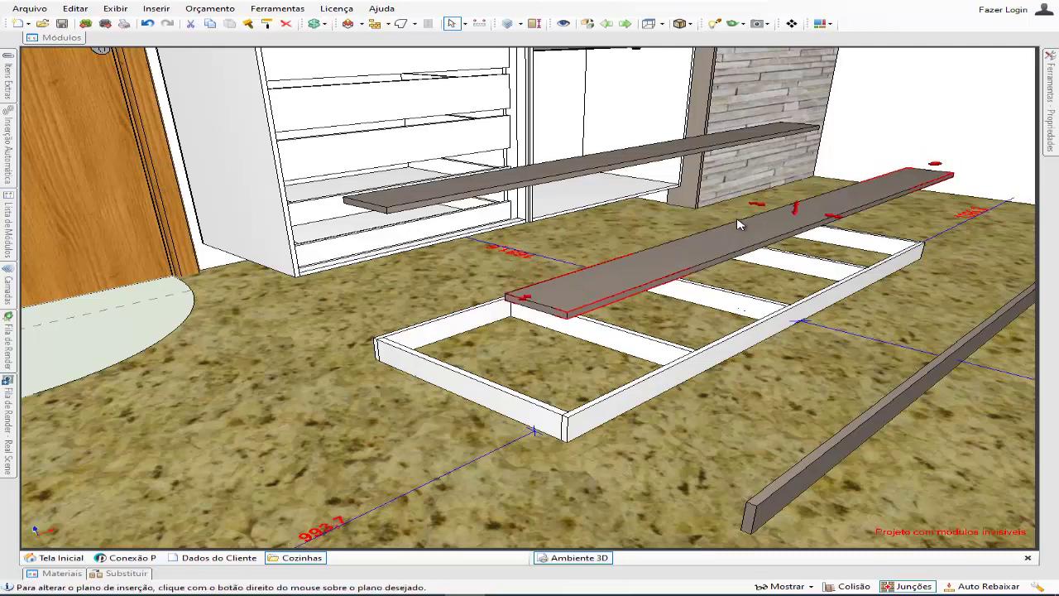
pyautogui.press('pagedown')
pyautogui.press('pagedown')
pyautogui.press('pagedown')
pyautogui.press('pagedown')
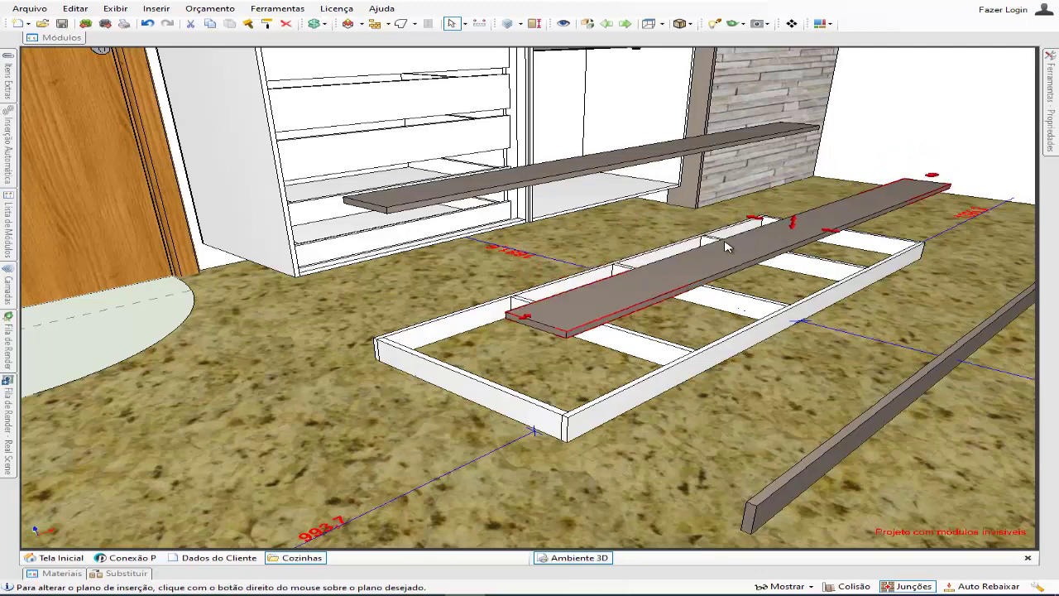
pyautogui.press('Down')
pyautogui.press('Down')
pyautogui.press('Down')
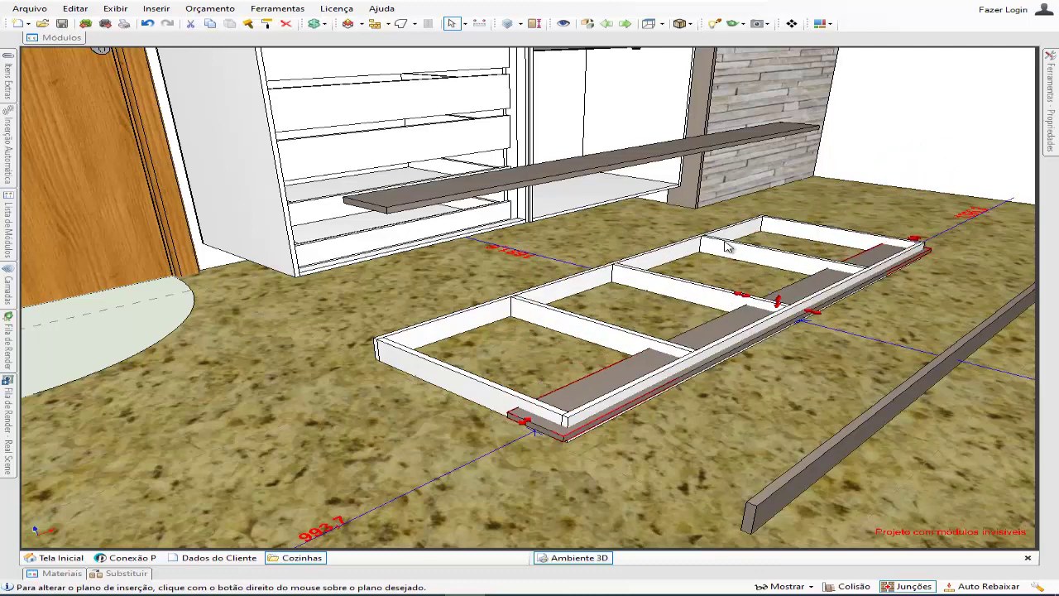
pyautogui.press('pageup')
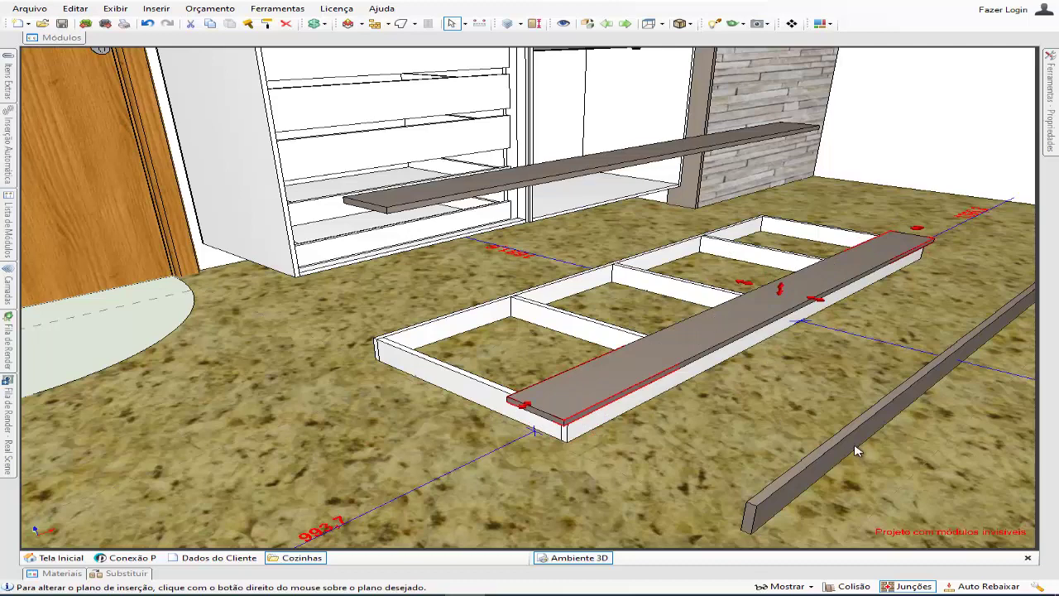
# Step: Slide the brown plinth strip back against the frame's front rail, directly beneath the top board's front edge
pyautogui.moveTo(857, 452); pyautogui.dragTo(676, 390)
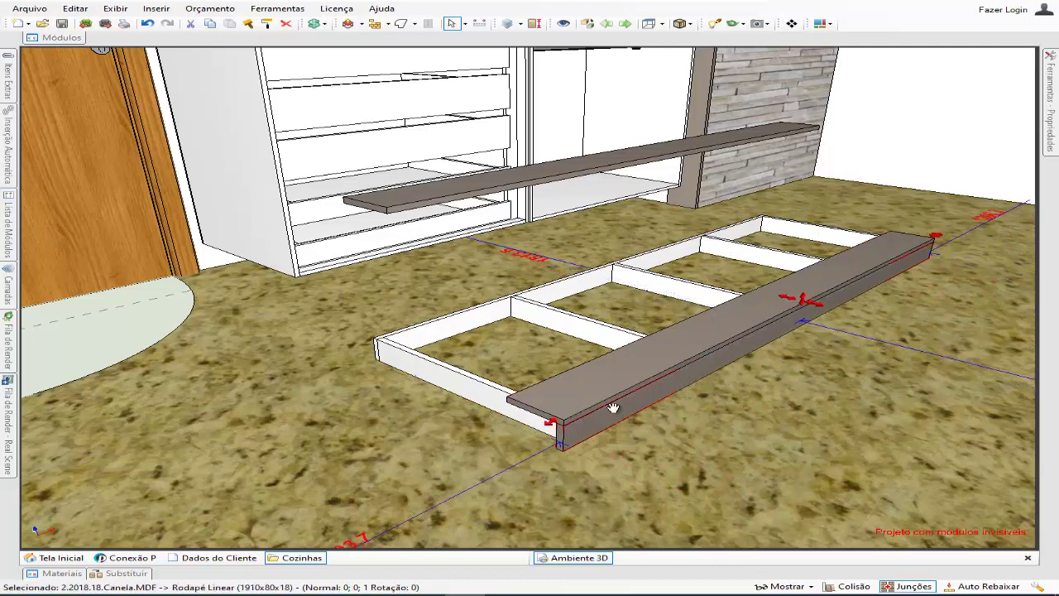
pyautogui.moveTo(613, 408); pyautogui.dragTo(645, 425, button='middle')
pyautogui.click(569, 424)
pyautogui.scroll(3, 570, 425)
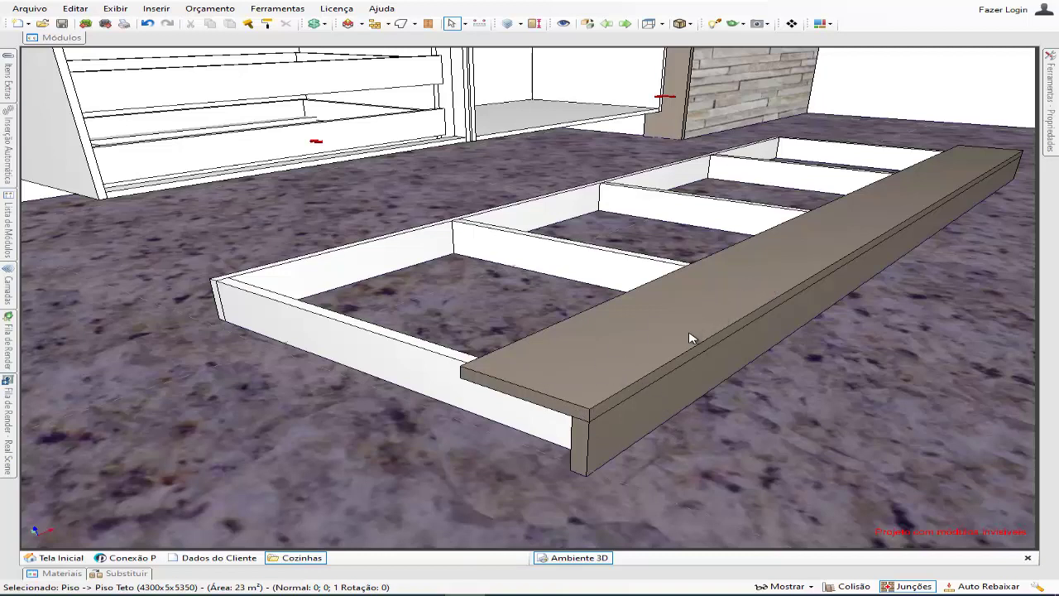
# Step: Examine how the plinth strip and top board meet at the frame's corner, and view the wardrobe above
pyautogui.click(688, 397)
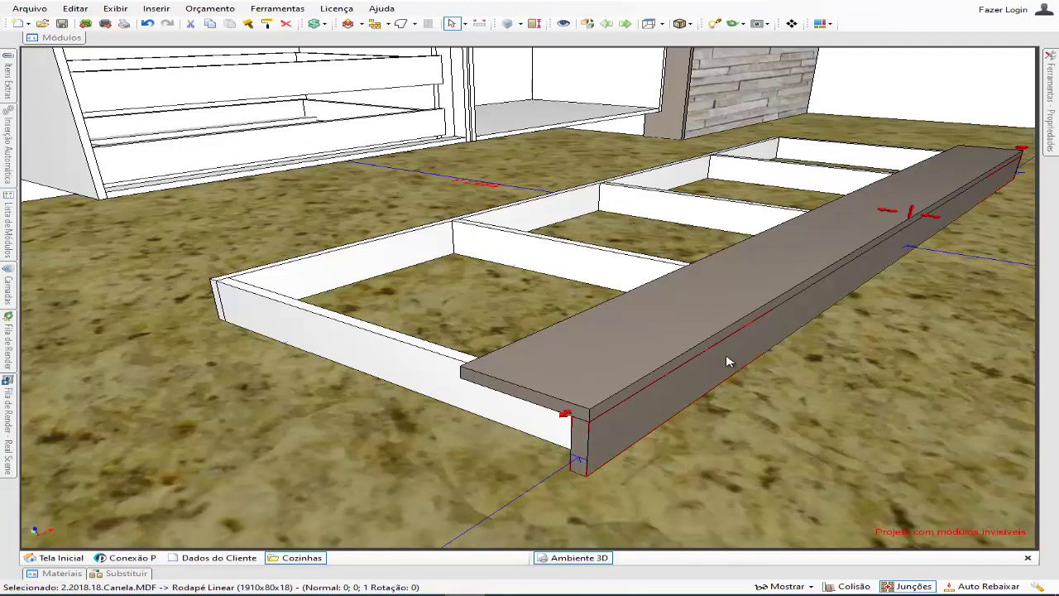
pyautogui.moveTo(443, 388); pyautogui.dragTo(467, 377, button='middle')
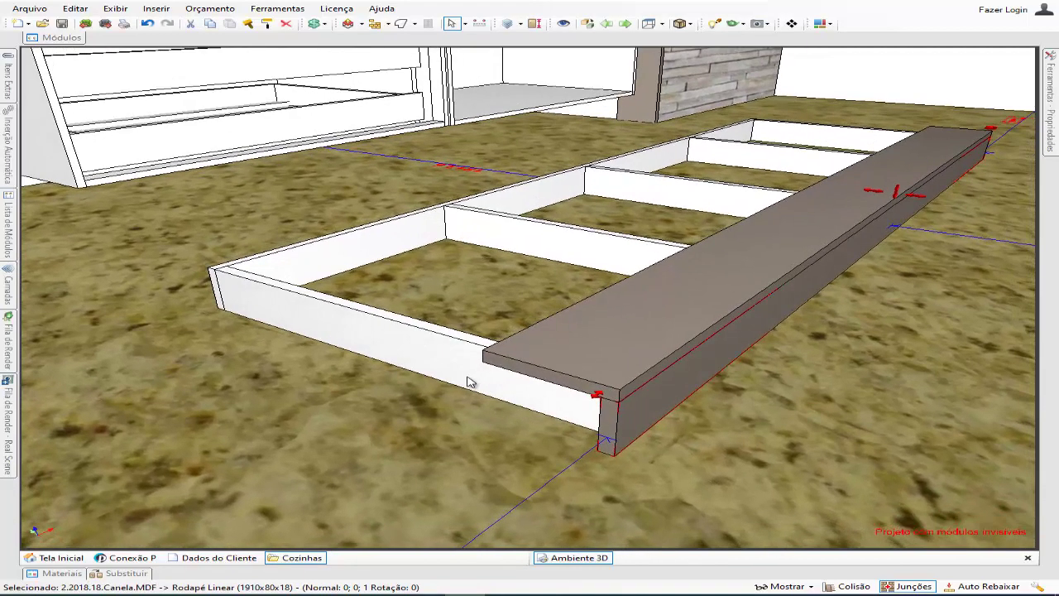
pyautogui.moveTo(382, 392); pyautogui.dragTo(462, 442, button='middle')
pyautogui.scroll(-2, 463, 442)
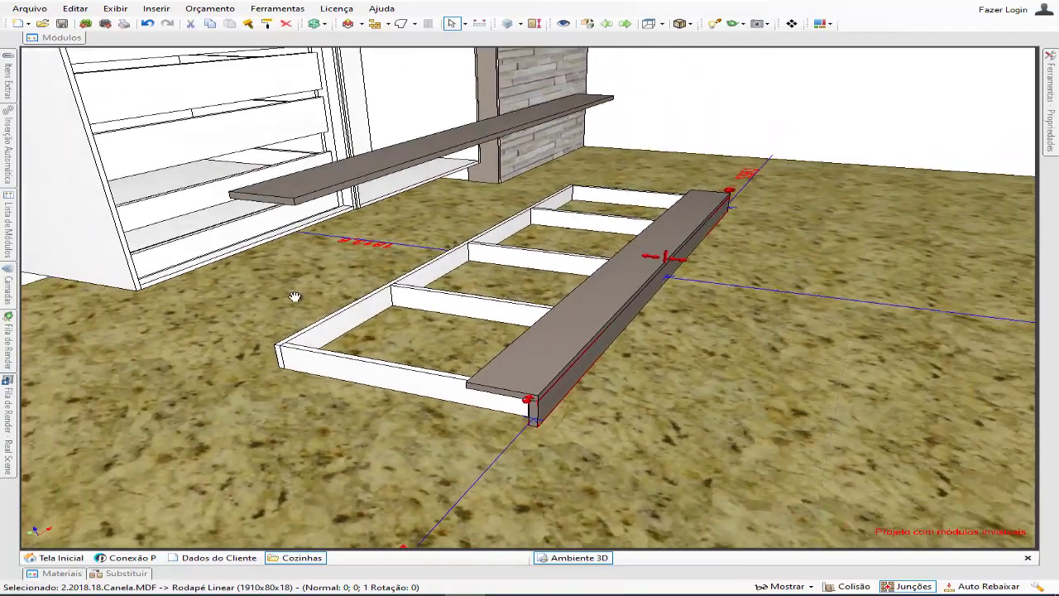
pyautogui.moveTo(296, 298); pyautogui.dragTo(384, 403, button='middle')
pyautogui.scroll(-2, 384, 403)
pyautogui.moveTo(251, 162); pyautogui.dragTo(385, 393, button='middle')
pyautogui.scroll(-1, 385, 393)
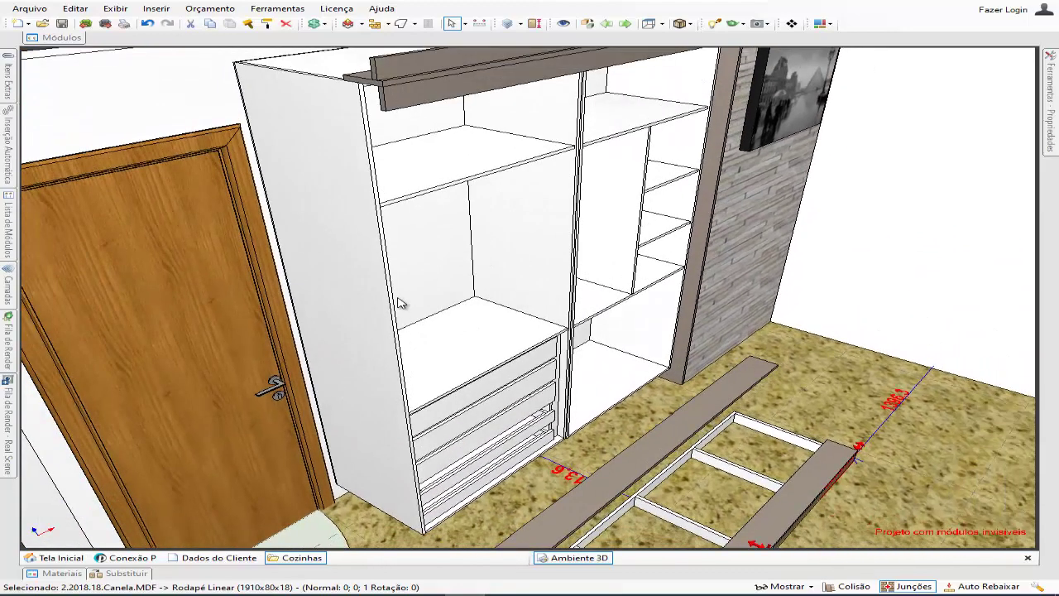
# Step: Restore the hidden brown side panels and sliding doors, and select the side panel next to the room door
pyautogui.hotkey('ctrl', 'a')
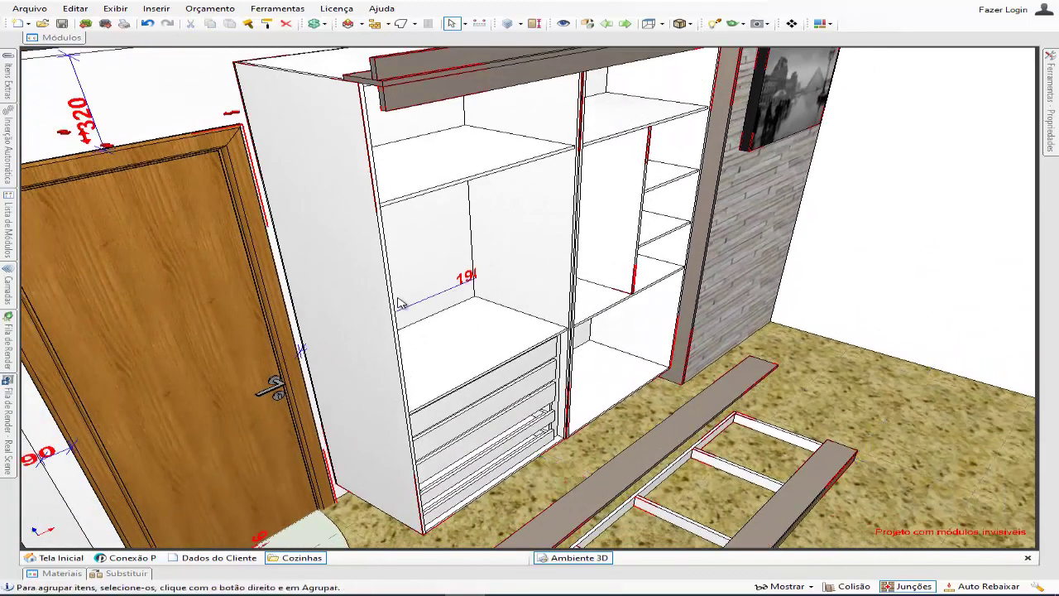
pyautogui.hotkey('ctrl', 'h')
pyautogui.hotkey('ctrl', 'z')
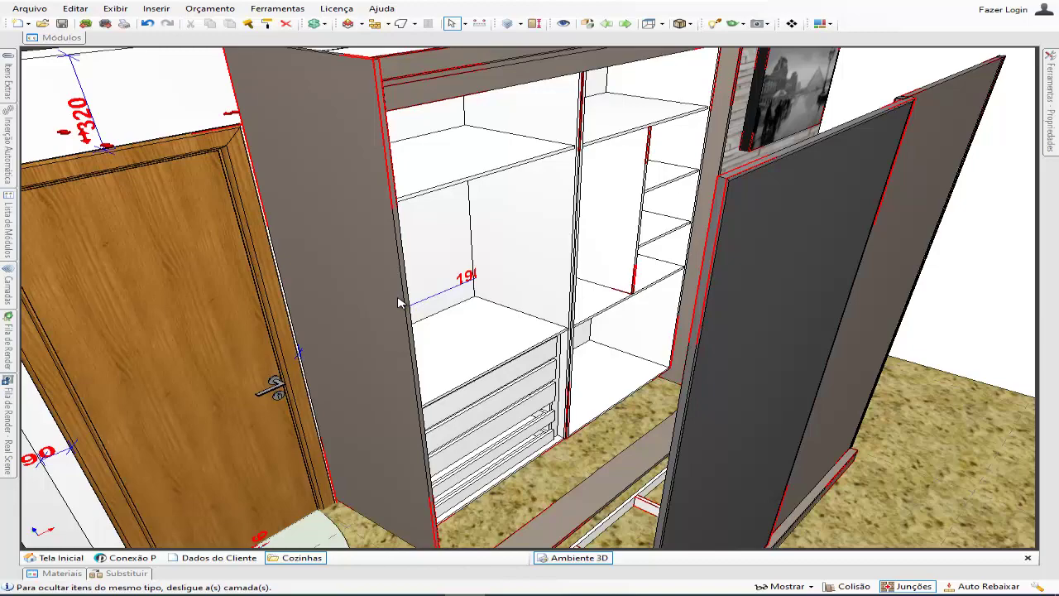
pyautogui.click(343, 278)
pyautogui.moveTo(322, 222); pyautogui.dragTo(427, 286, button='middle')
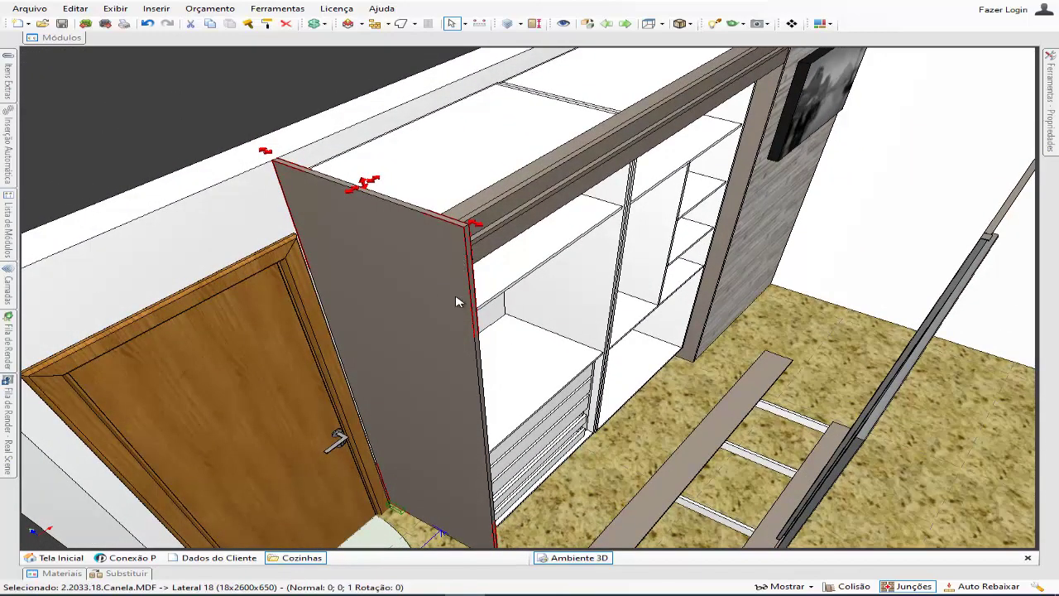
pyautogui.moveTo(472, 343); pyautogui.dragTo(419, 301, button='middle')
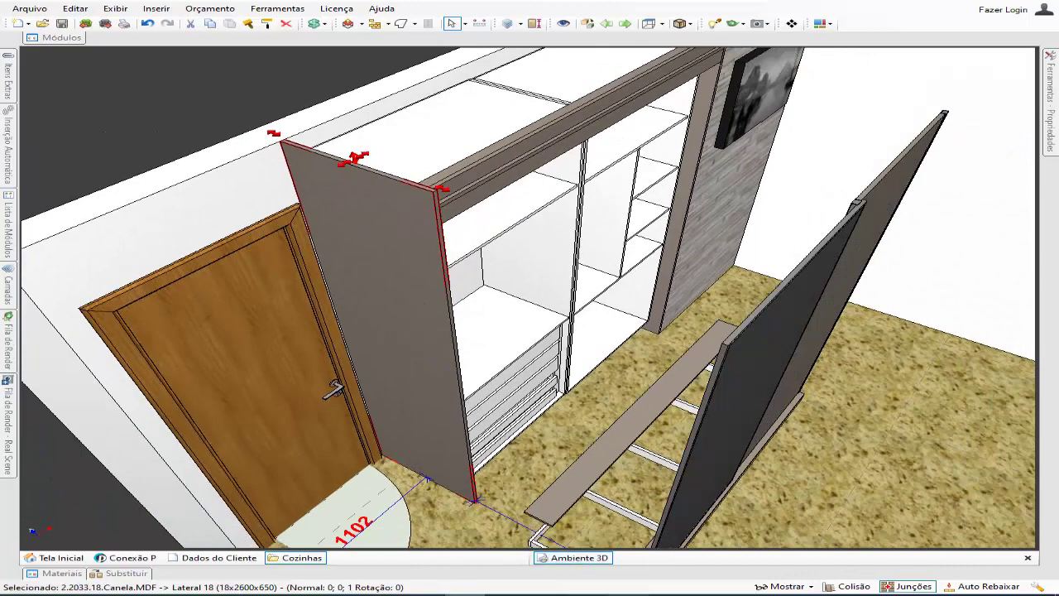
# Step: Switch to the calculator and add 80 to 550
pyautogui.hotkey('alt', 'Tab')
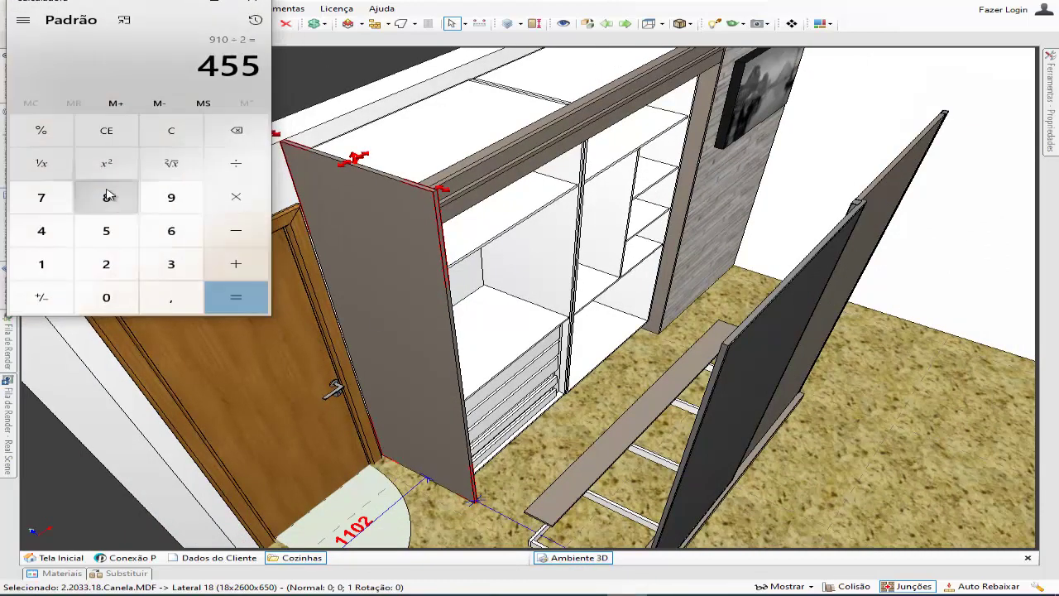
pyautogui.click(170, 133)
pyautogui.write('550')
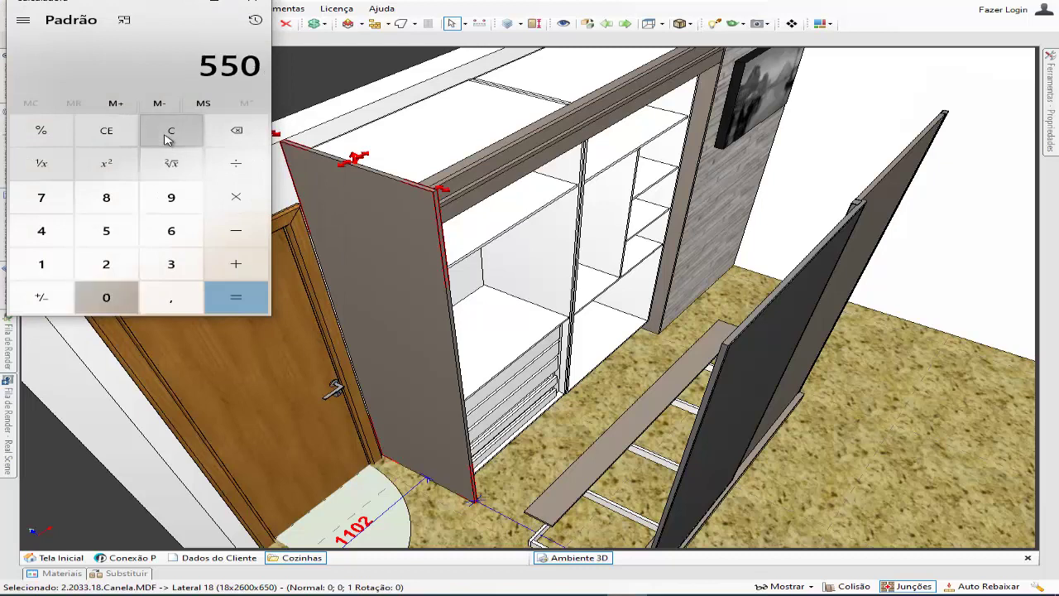
pyautogui.press('+')
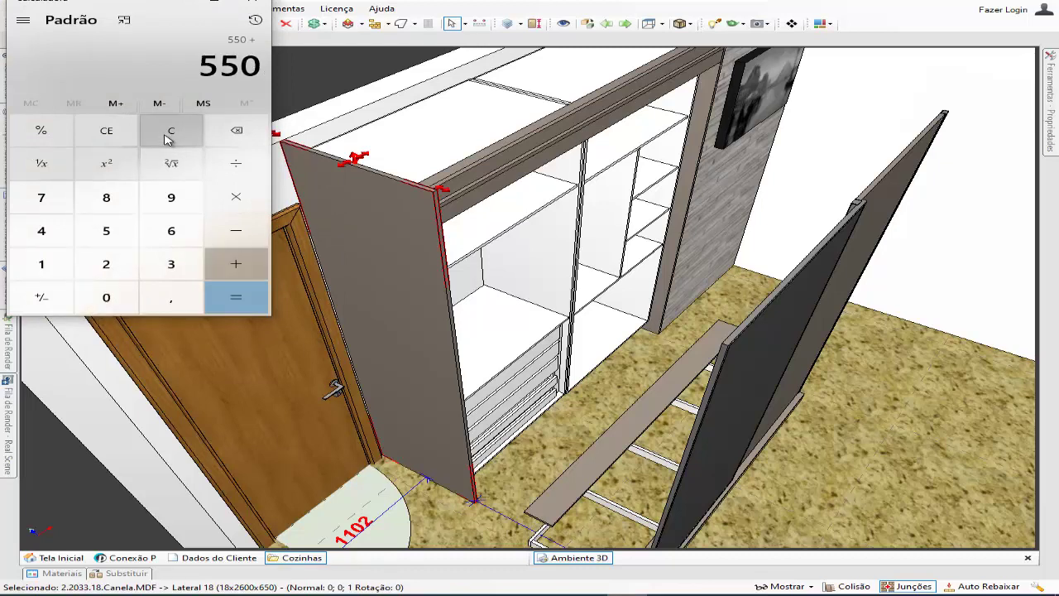
pyautogui.write('8')
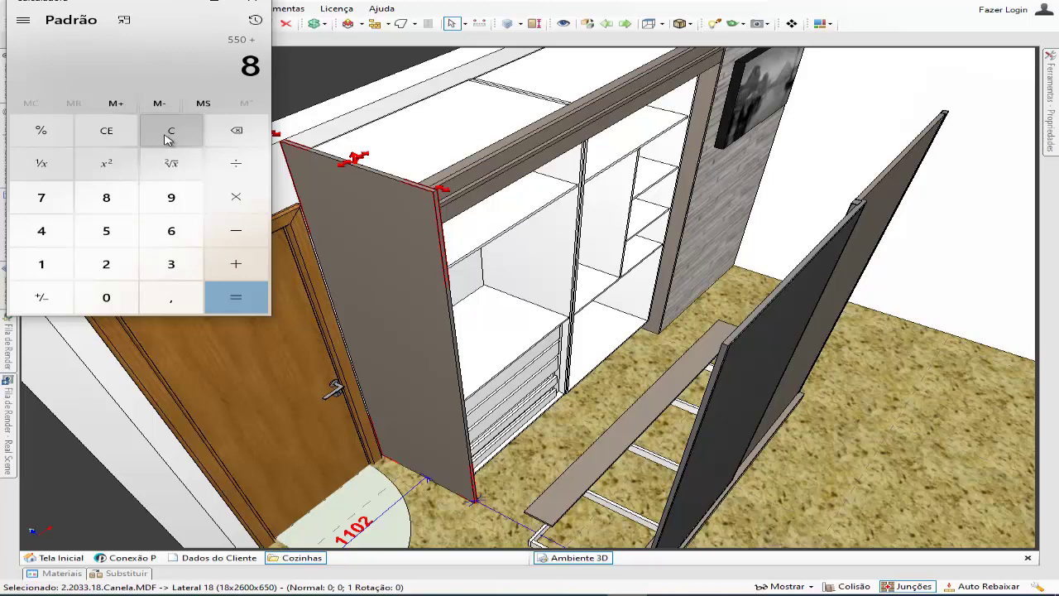
pyautogui.write('0')
pyautogui.press('Return')
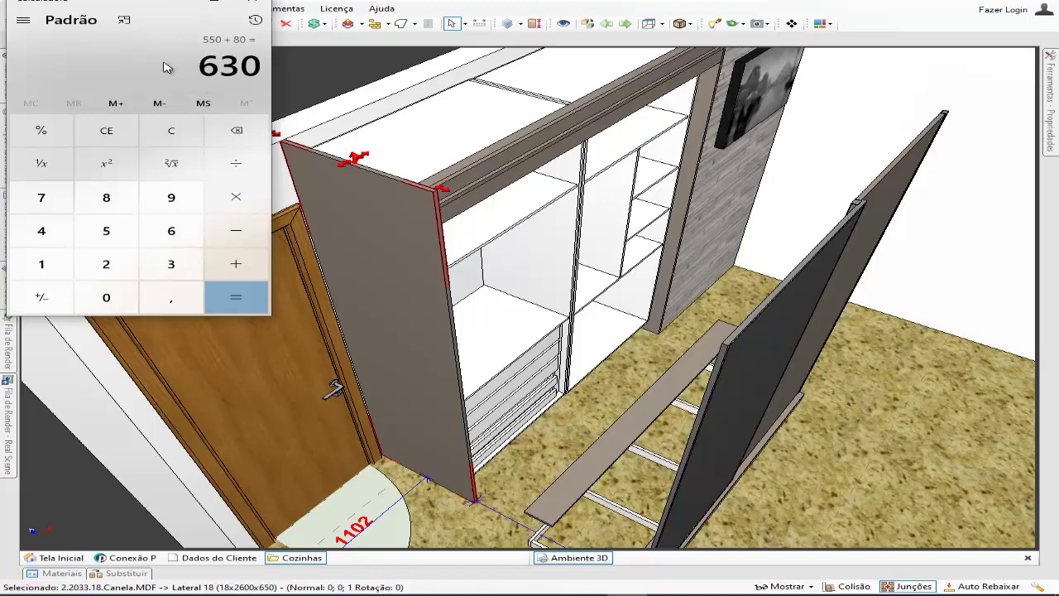
# Step: Return to the 3D project and examine the brown side panel's top rear corner where it meets the wall
pyautogui.click(289, 227)
pyautogui.moveTo(305, 221); pyautogui.dragTo(387, 237, button='middle')
pyautogui.scroll(3, 319, 214)
pyautogui.scroll(3, 317, 219)
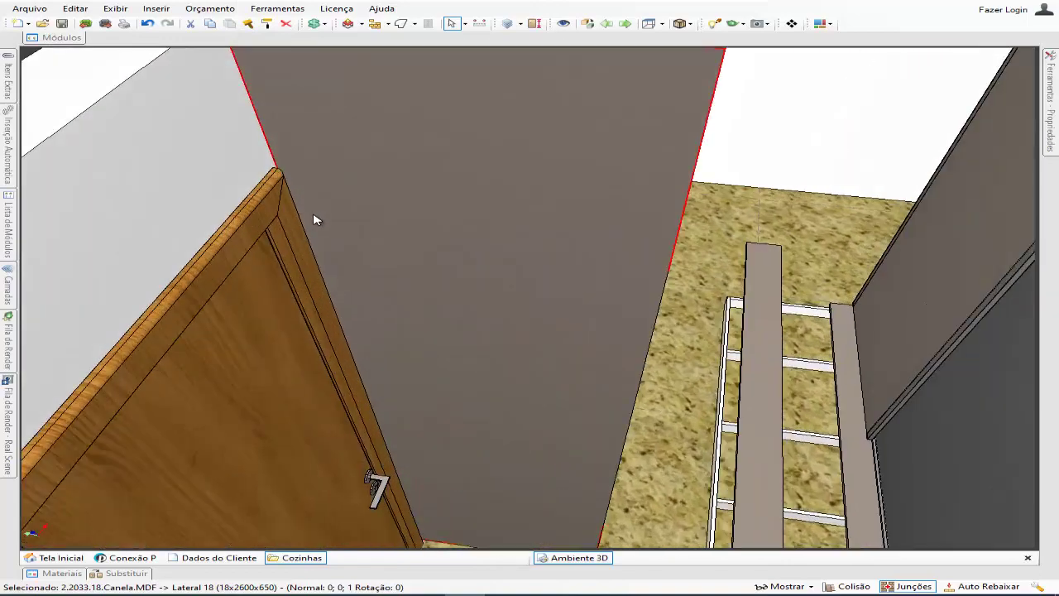
pyautogui.moveTo(314, 220); pyautogui.dragTo(331, 288, button='middle')
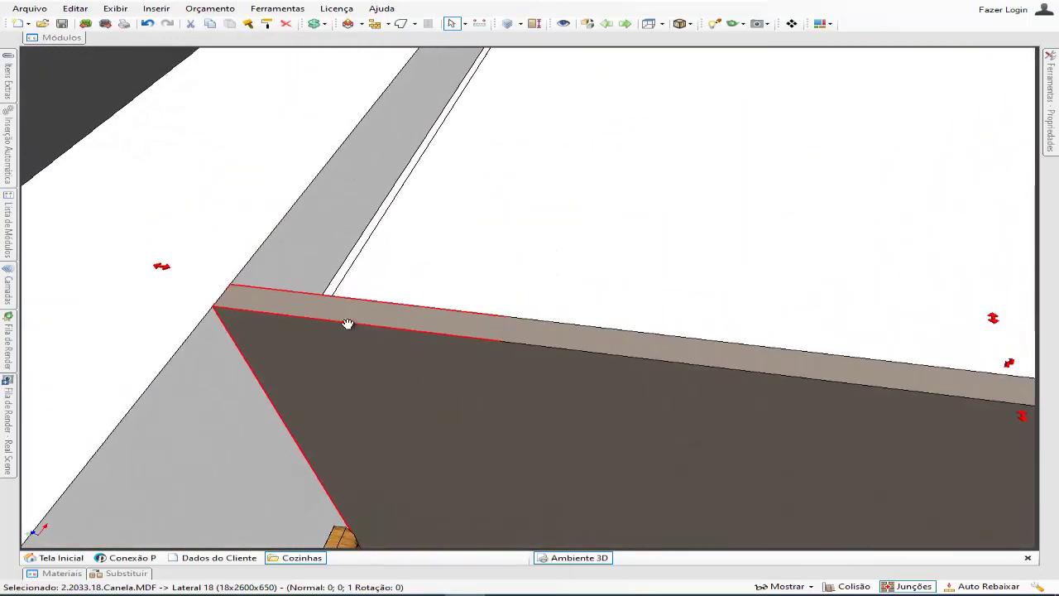
pyautogui.moveTo(347, 324); pyautogui.dragTo(284, 274, button='middle')
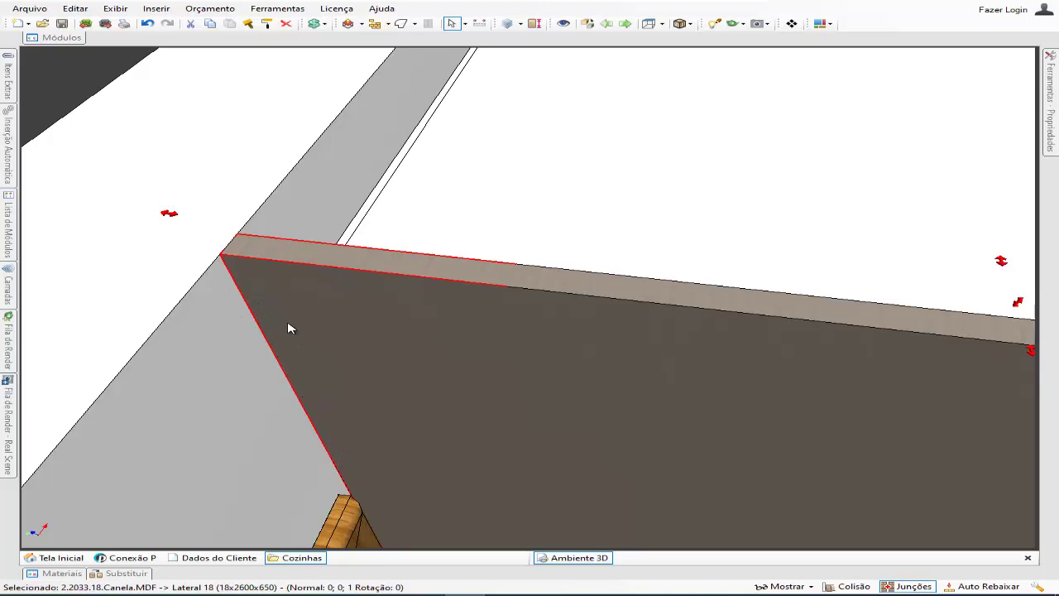
pyautogui.scroll(-2, 288, 329)
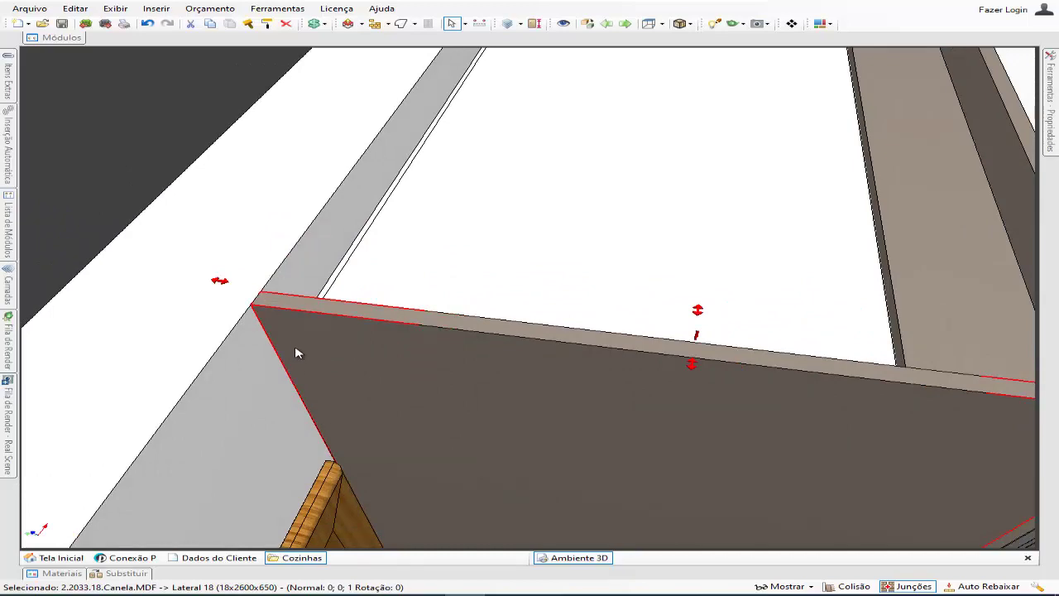
# Step: Check the side panel's full height and depth beside the door frame, including its front edge along the wardrobe's interior
pyautogui.moveTo(378, 450); pyautogui.dragTo(359, 326, button='middle')
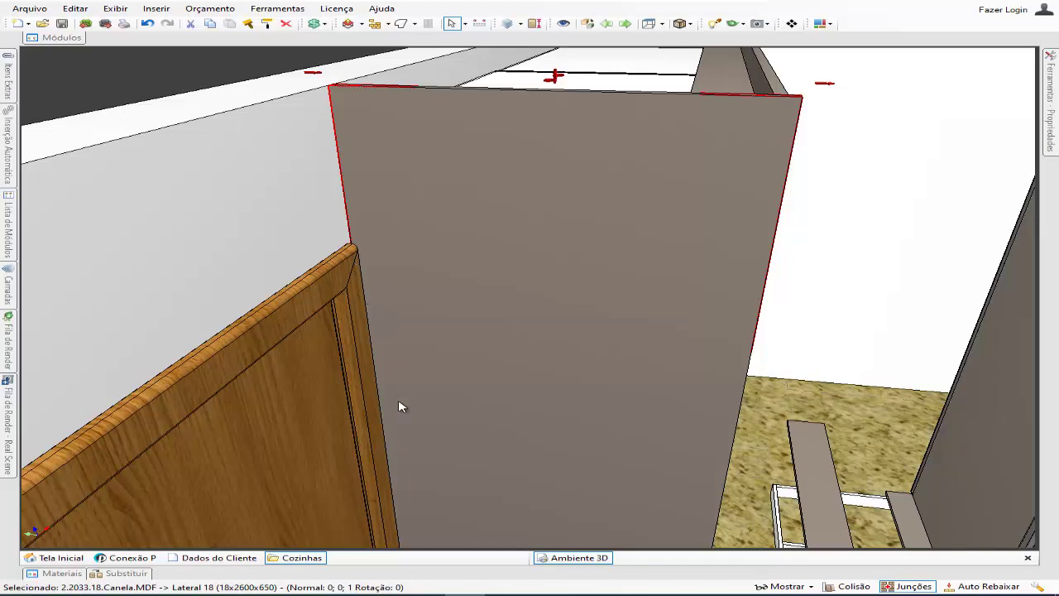
pyautogui.scroll(-2, 401, 406)
pyautogui.moveTo(402, 405); pyautogui.dragTo(369, 341, button='middle')
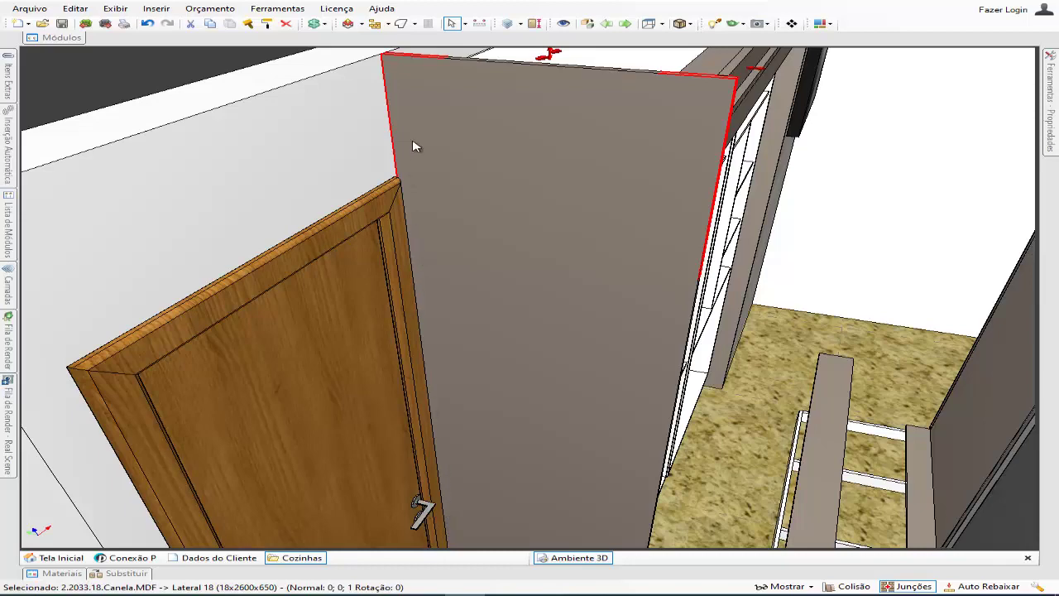
pyautogui.moveTo(427, 176); pyautogui.dragTo(493, 228, button='middle')
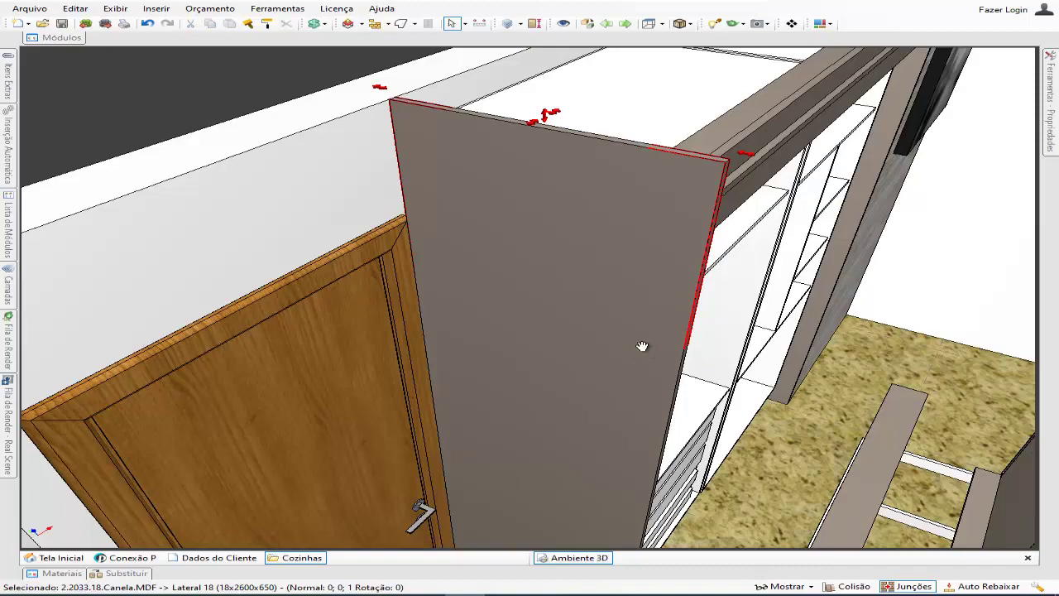
pyautogui.moveTo(640, 348); pyautogui.dragTo(456, 315, button='middle')
pyautogui.scroll(-5, 650, 395)
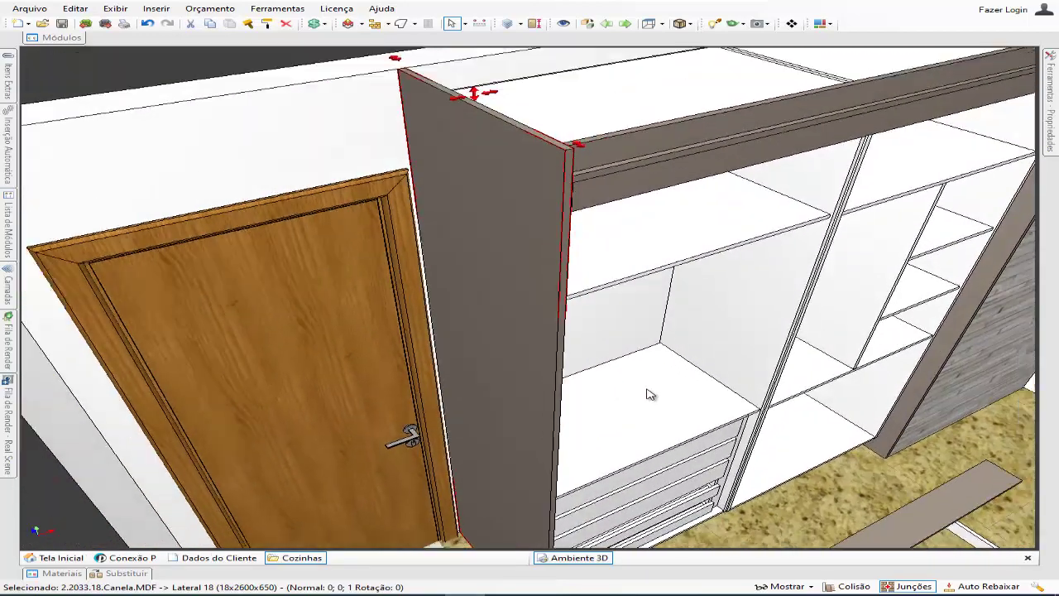
# Step: View the base frame and doors from the near end, and calculate 650 minus 15, 18 and 30 in the calculator
pyautogui.moveTo(773, 457); pyautogui.dragTo(429, 511, button='middle')
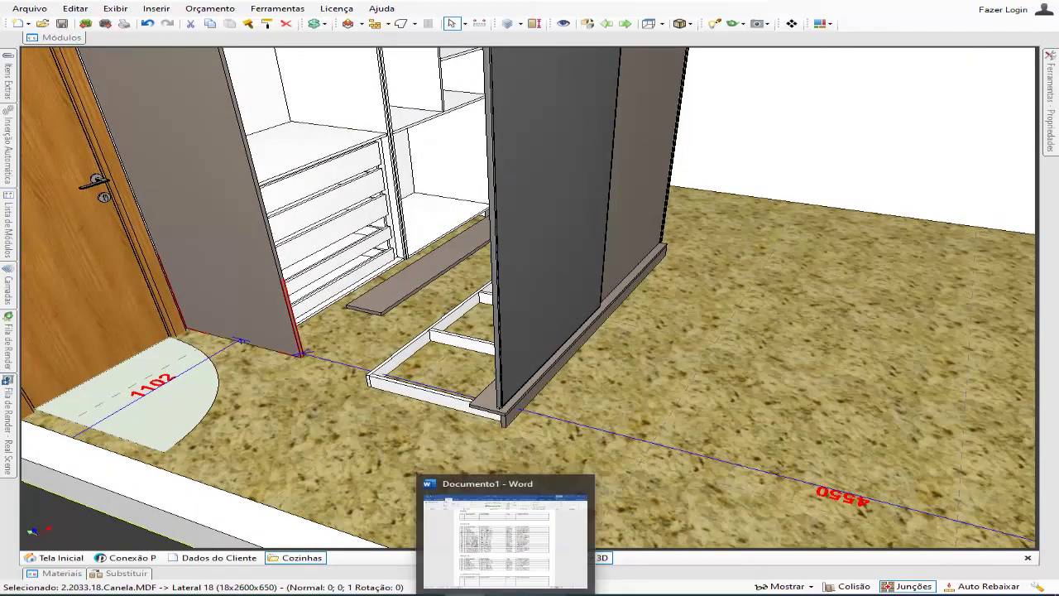
pyautogui.click(544, 591)
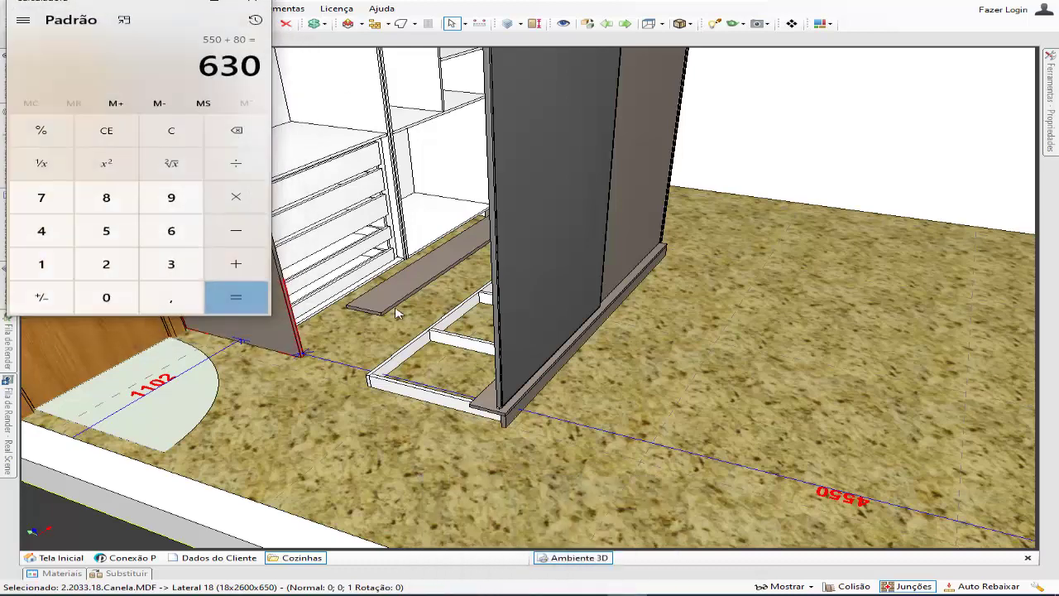
pyautogui.click(182, 132)
pyautogui.write('650')
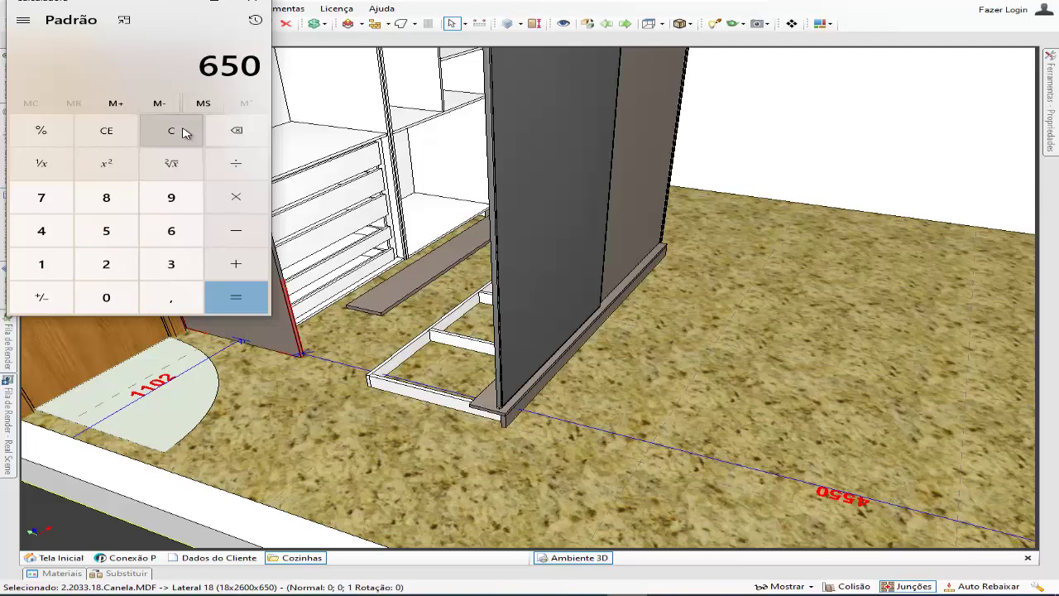
pyautogui.write('15')
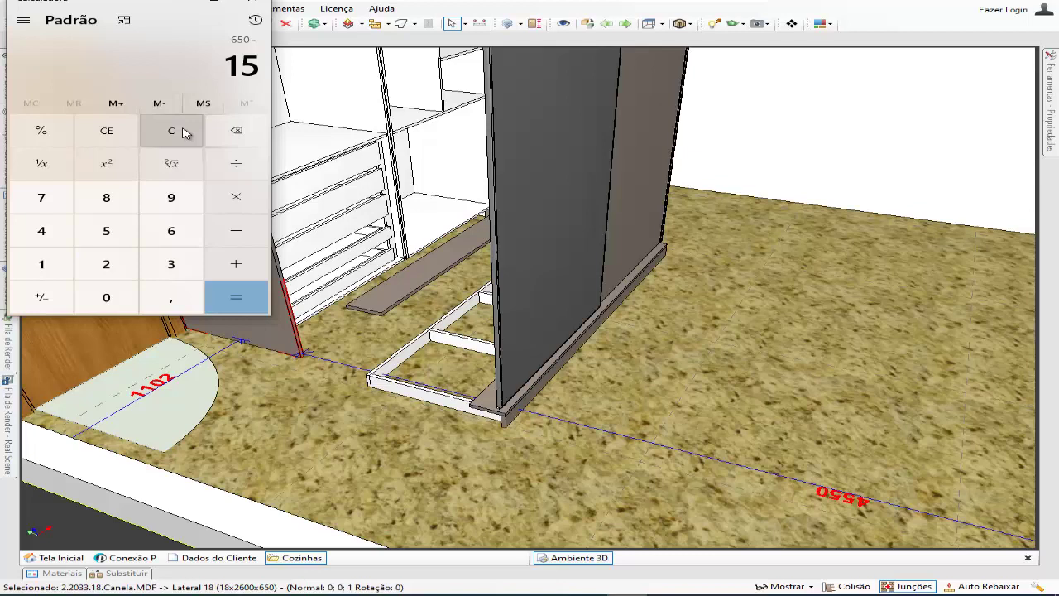
pyautogui.press('-')
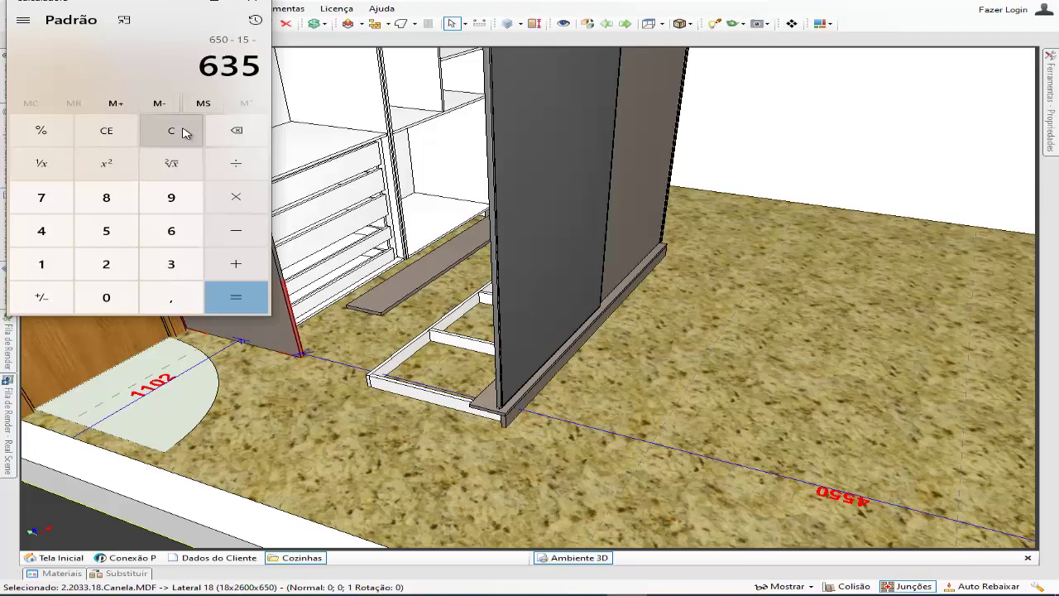
pyautogui.write('18')
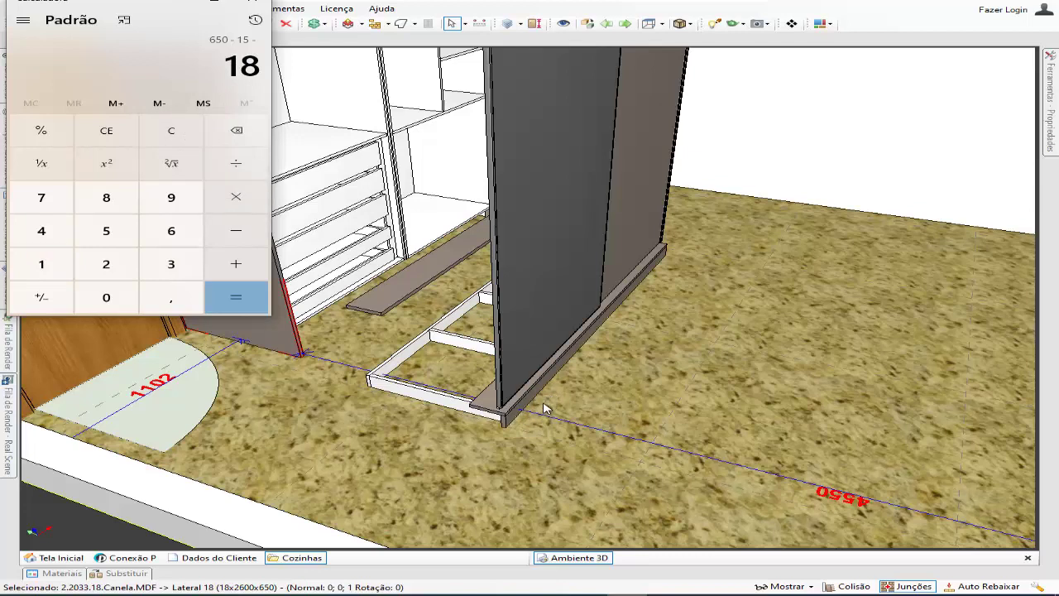
pyautogui.press('-')
pyautogui.write('30')
pyautogui.click(240, 301)
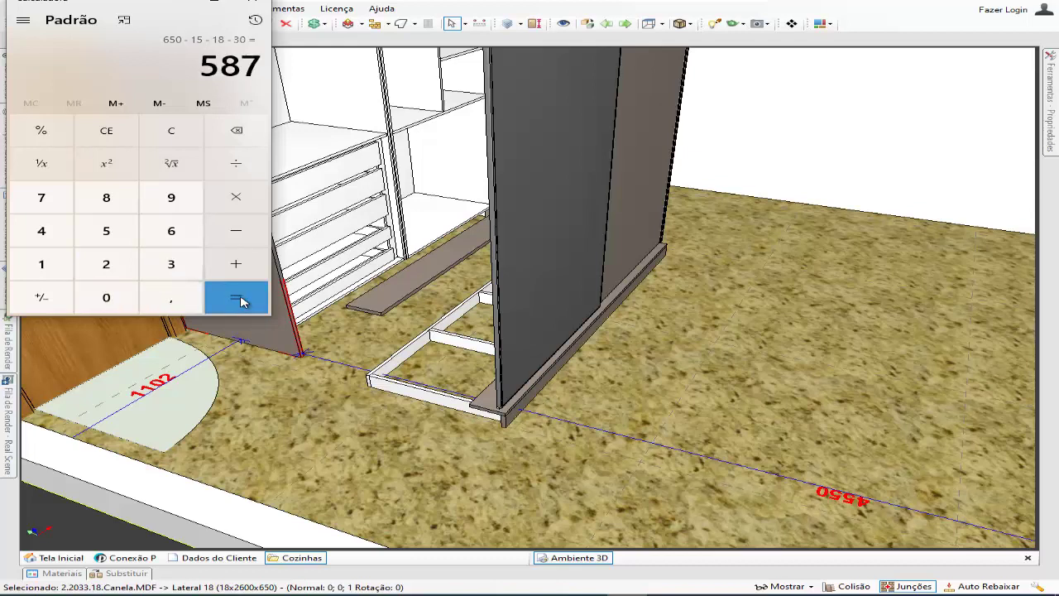
# Step: Return to the 3D project and examine the base frame's near end piece between the rear rail and the brown plinth
pyautogui.click(174, 4)
pyautogui.scroll(5, 451, 366)
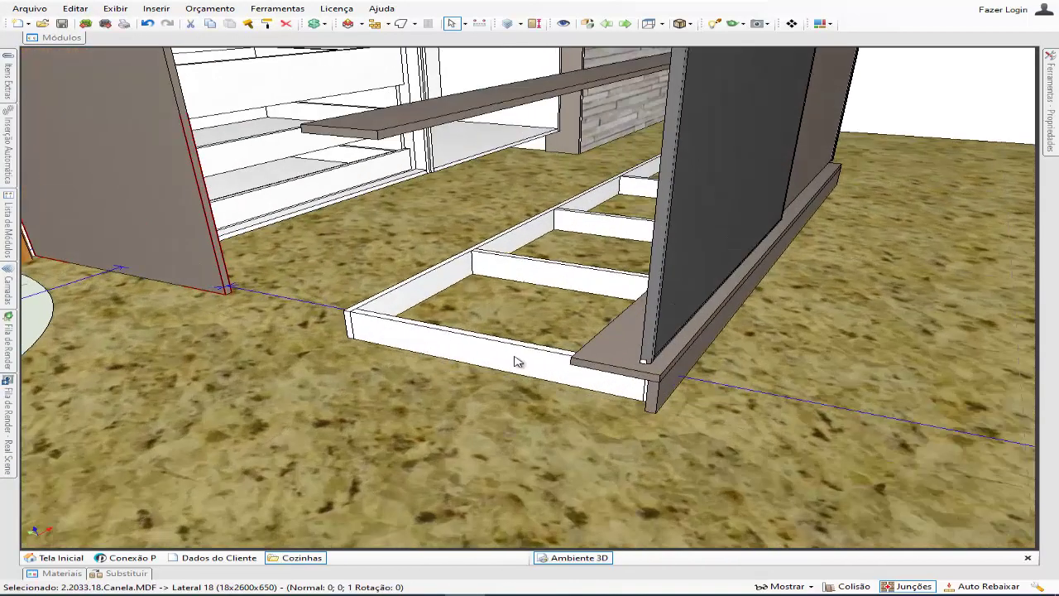
pyautogui.moveTo(674, 397); pyautogui.dragTo(494, 432, button='middle')
pyautogui.scroll(2, 584, 408)
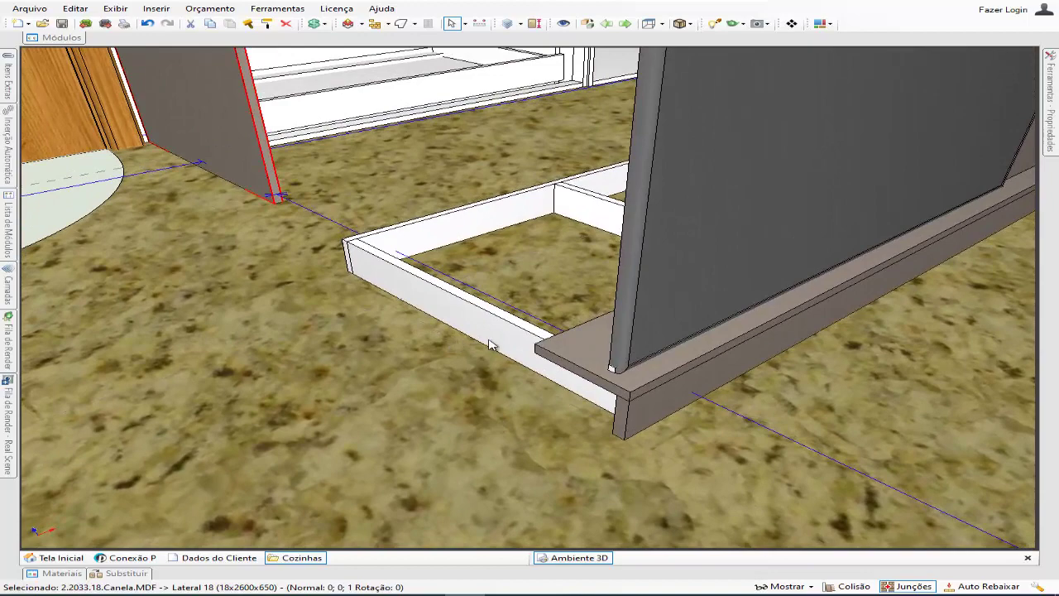
pyautogui.scroll(-3, 500, 342)
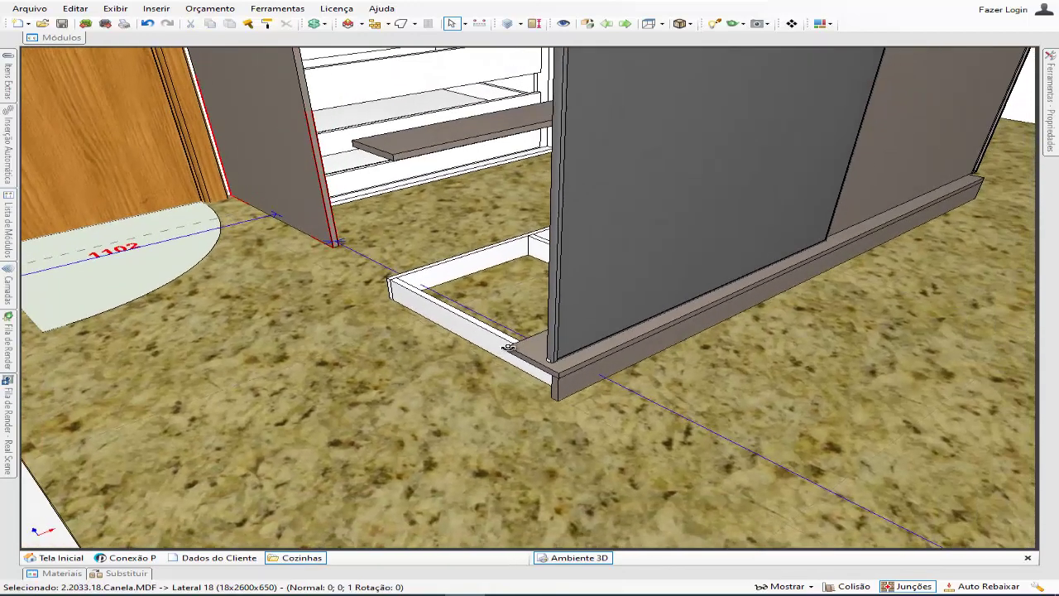
pyautogui.scroll(-3, 495, 353)
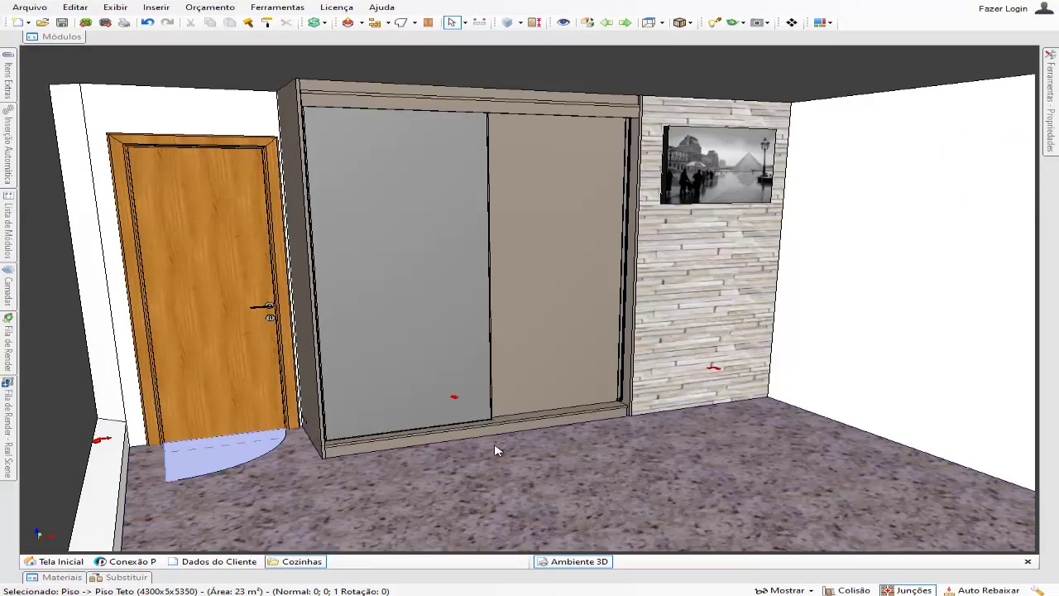
# Step: Examine the assembled wardrobe with closed sliding doors from the front, including its plinth at floor level
pyautogui.scroll(3, 499, 445)
pyautogui.scroll(-1, 499, 445)
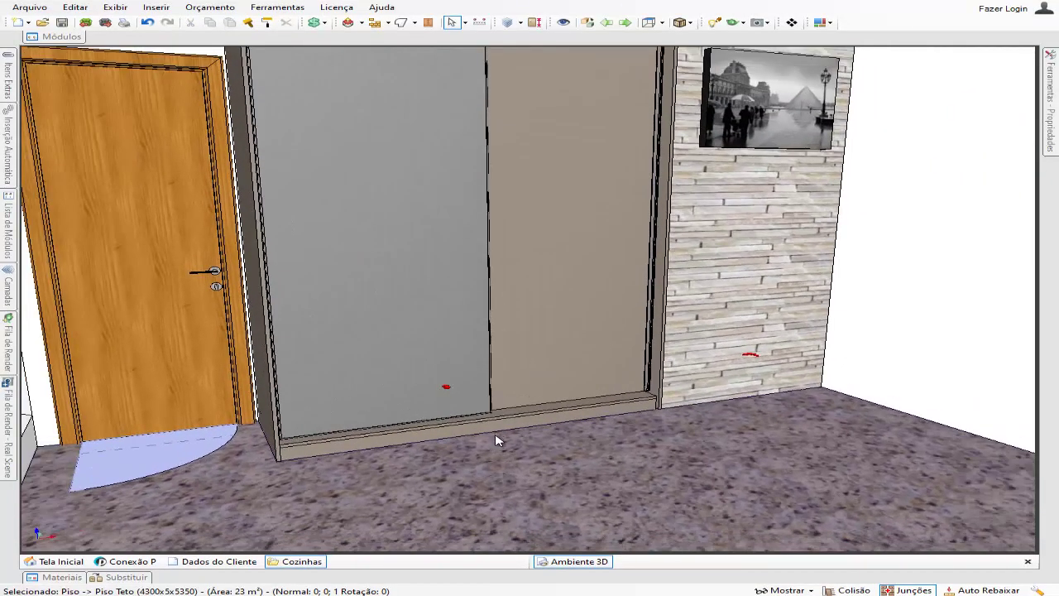
pyautogui.scroll(-3, 509, 443)
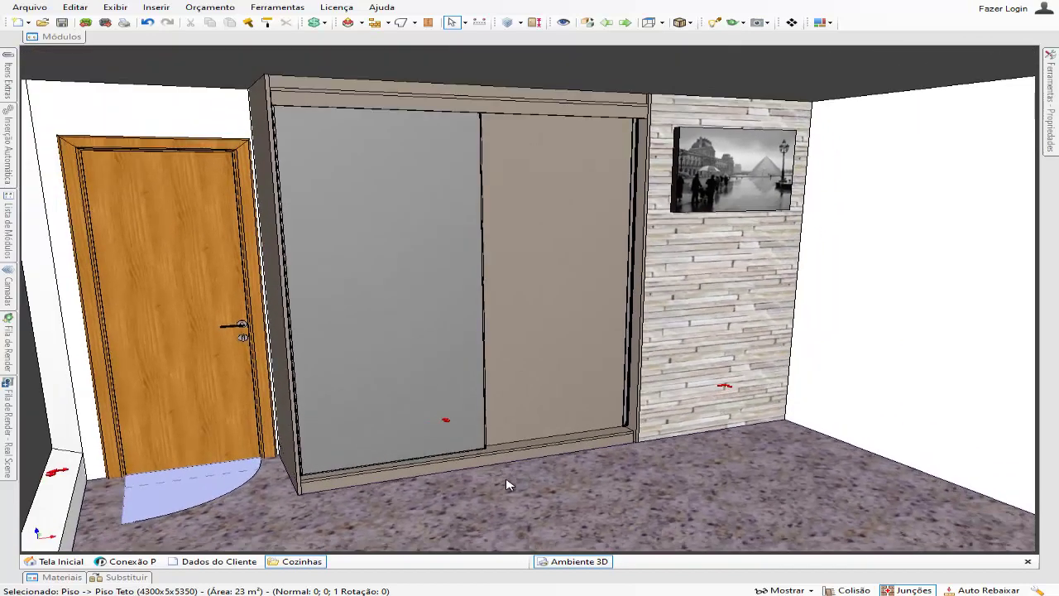
pyautogui.moveTo(509, 486); pyautogui.dragTo(509, 449, button='middle')
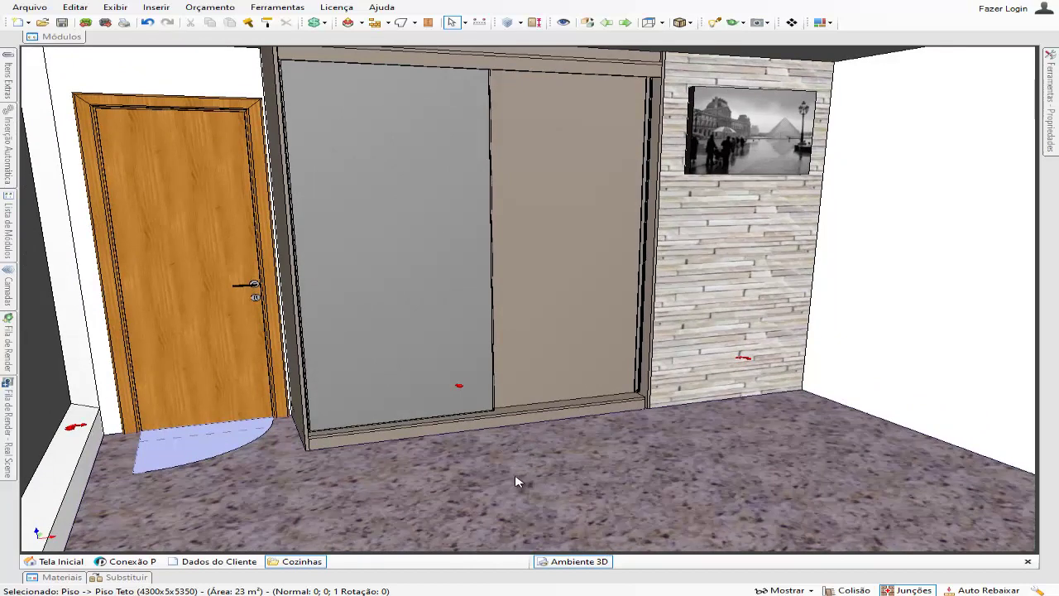
pyautogui.moveTo(516, 478); pyautogui.dragTo(528, 482, button='middle')
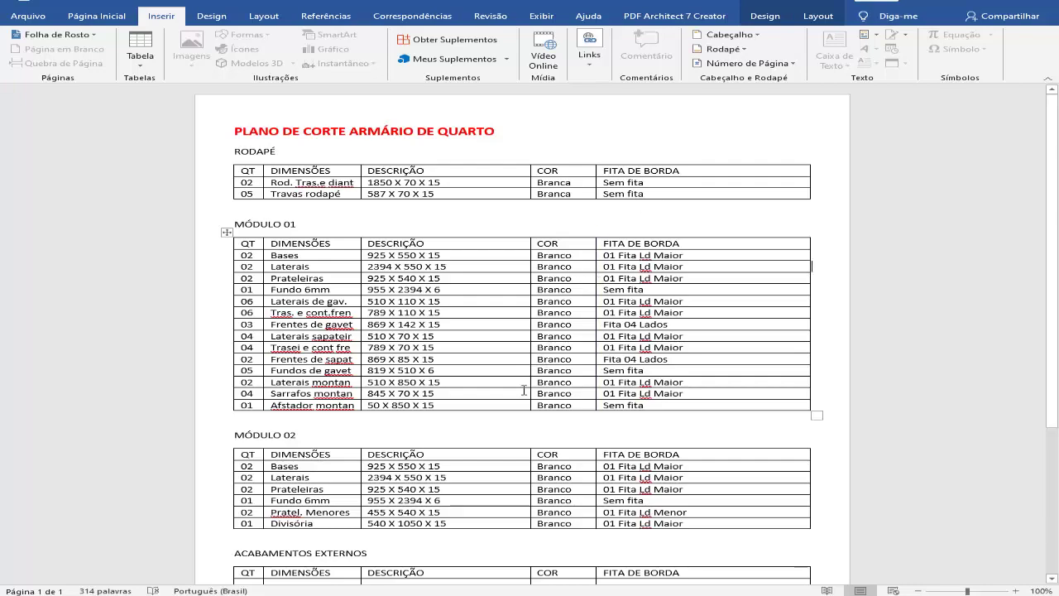
# Step: Review the bedroom wardrobe's cut plan tables in the Word document, and view the assembled wardrobe in the 3D project from above
pyautogui.scroll(-4, 524, 390)
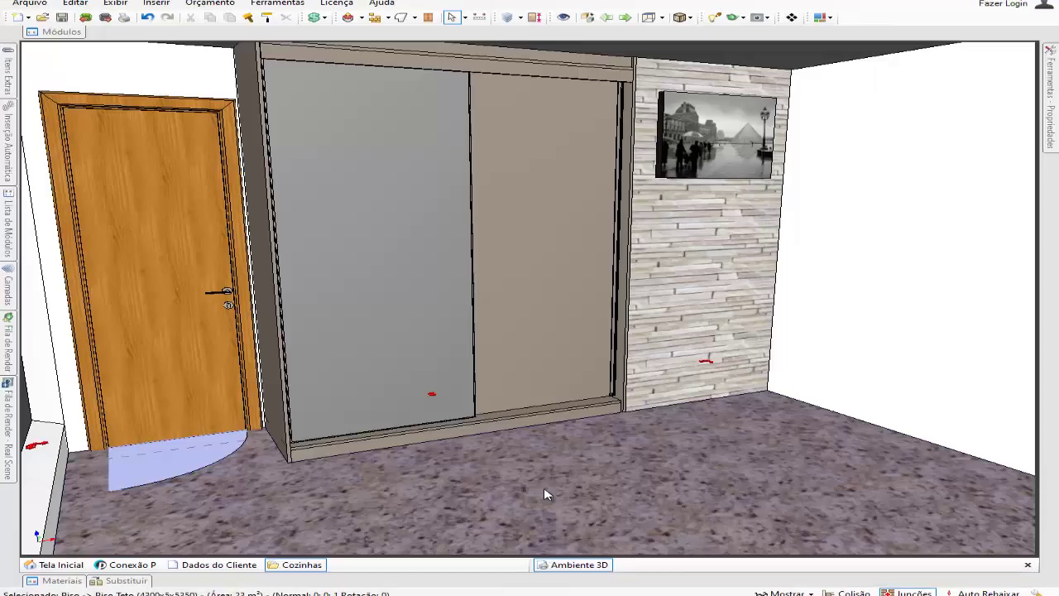
pyautogui.moveTo(550, 482); pyautogui.dragTo(526, 500, button='middle')
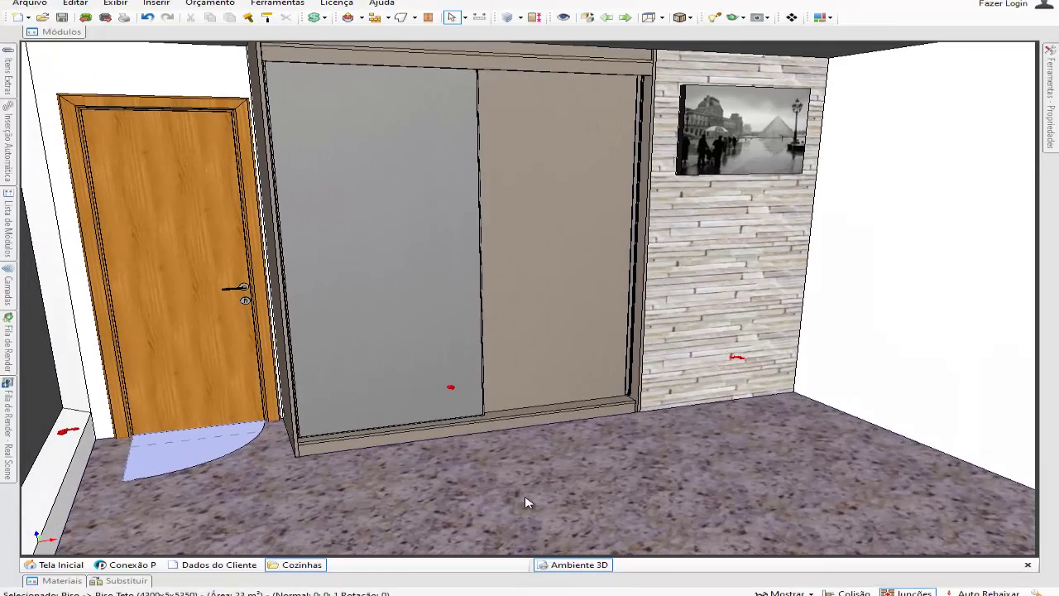
pyautogui.moveTo(532, 339); pyautogui.dragTo(489, 394, button='middle')
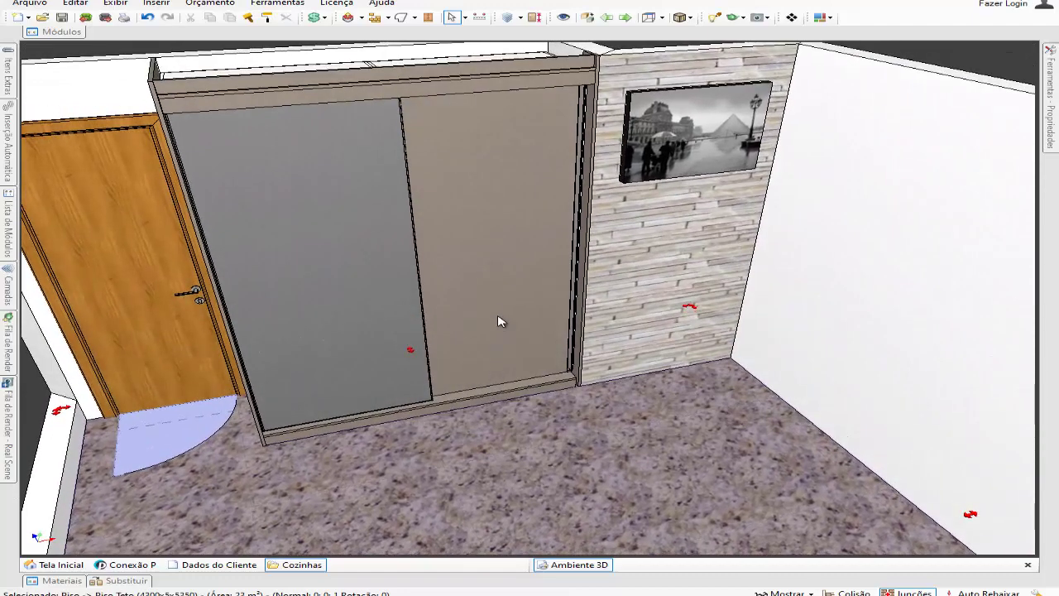
# Step: Pull the brown sliding door forward out of the wardrobe and examine the upper end of its vertical edge profile
pyautogui.moveTo(502, 319); pyautogui.dragTo(526, 419)
pyautogui.moveTo(527, 421); pyautogui.dragTo(497, 420, button='middle')
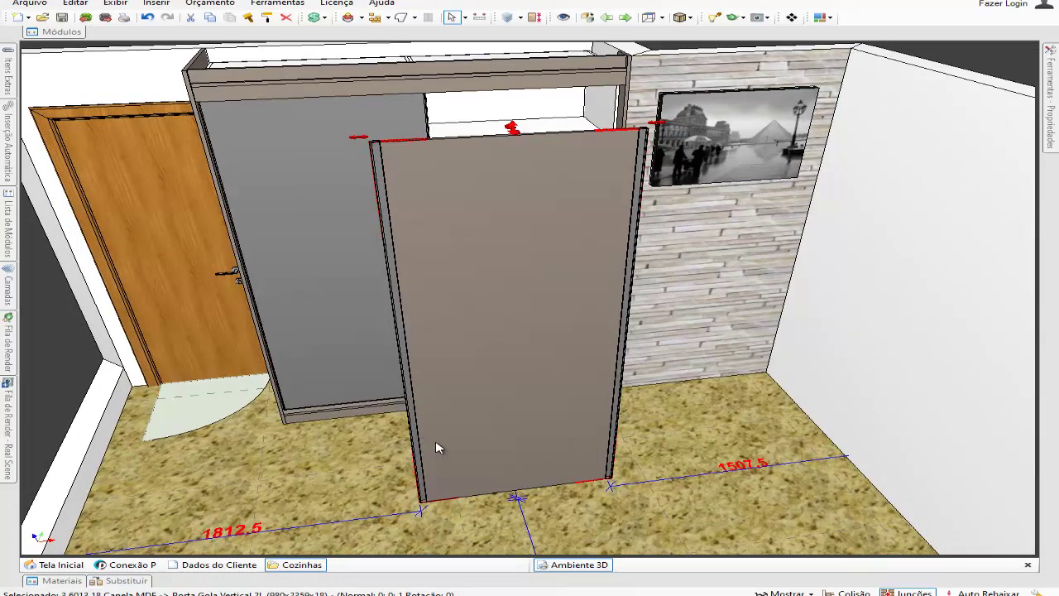
pyautogui.moveTo(497, 397); pyautogui.dragTo(450, 304, button='middle')
pyautogui.moveTo(587, 135); pyautogui.dragTo(544, 247, button='middle')
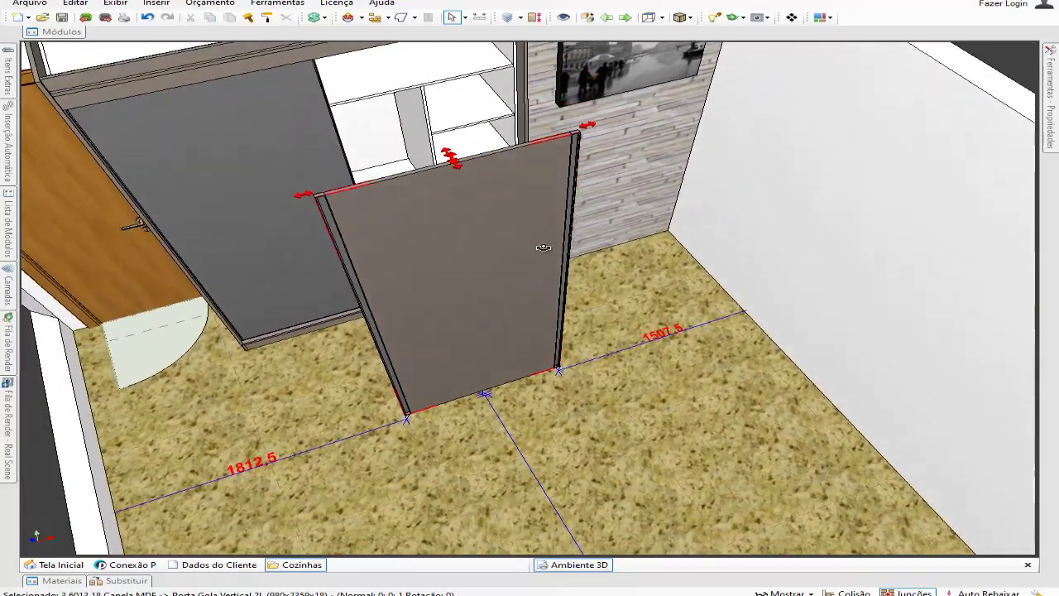
pyautogui.scroll(6, 544, 247)
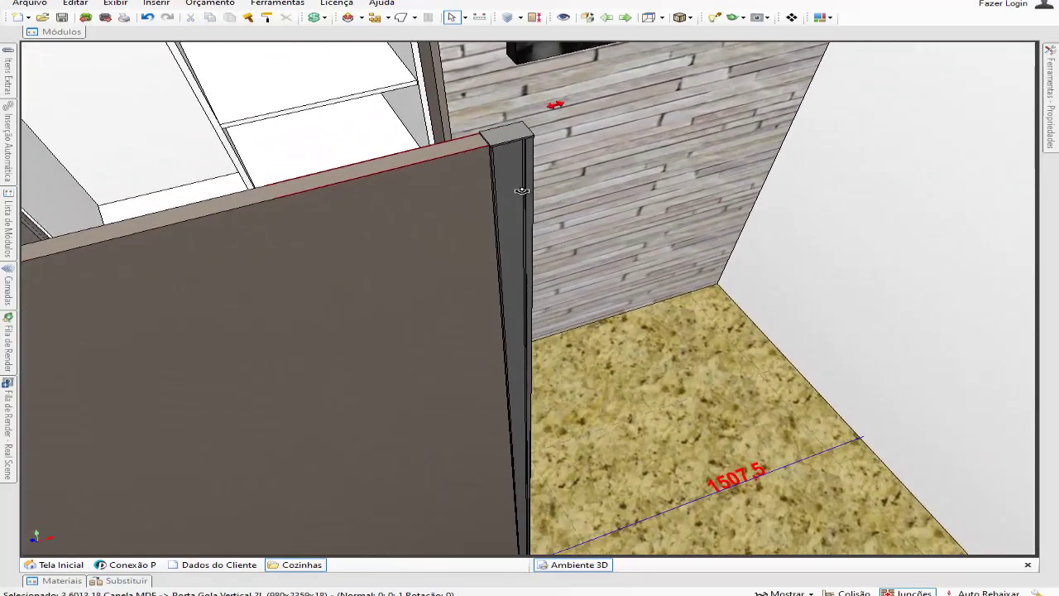
pyautogui.scroll(-2, 521, 190)
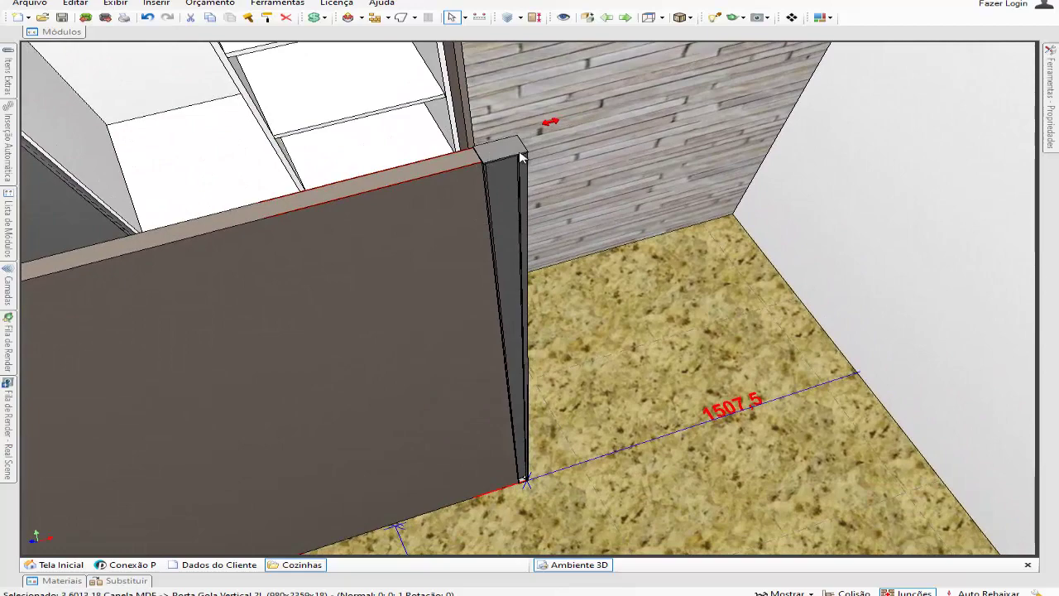
# Step: Examine the detached brown door and both vertical edge profiles from above, and view the whole door from the front
pyautogui.moveTo(416, 241); pyautogui.dragTo(576, 200, button='middle')
pyautogui.moveTo(508, 249); pyautogui.dragTo(579, 204, button='middle')
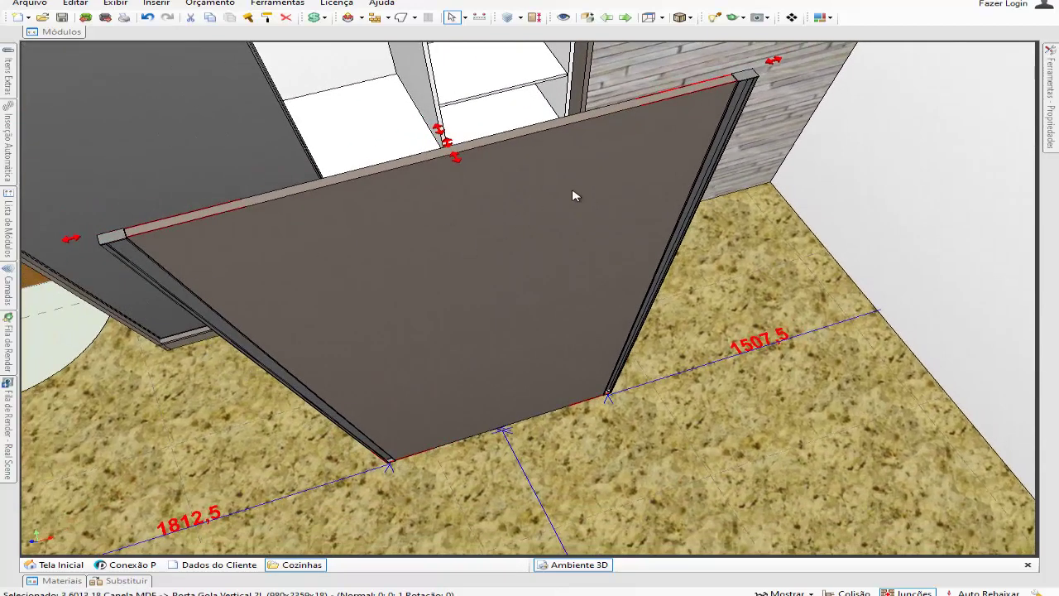
pyautogui.moveTo(466, 280); pyautogui.dragTo(270, 244, button='middle')
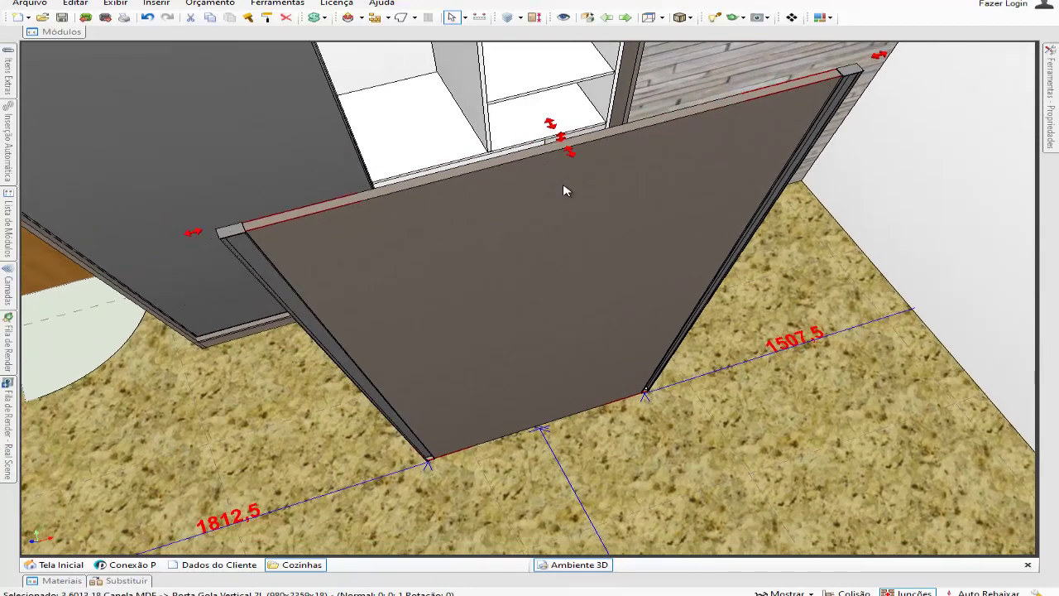
pyautogui.moveTo(713, 149); pyautogui.dragTo(586, 218, button='middle')
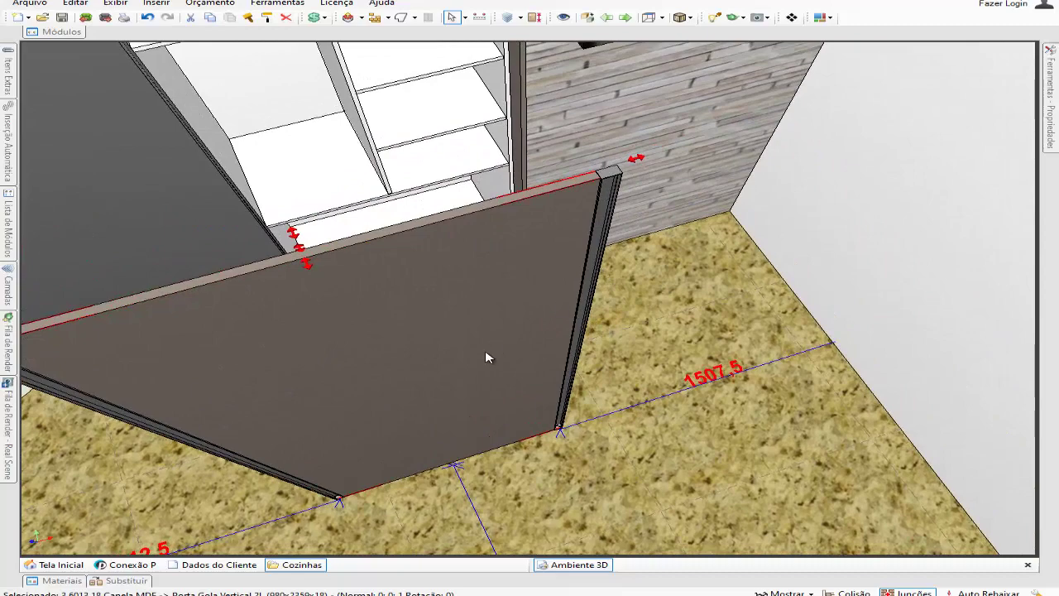
pyautogui.moveTo(487, 357); pyautogui.dragTo(488, 226, button='middle')
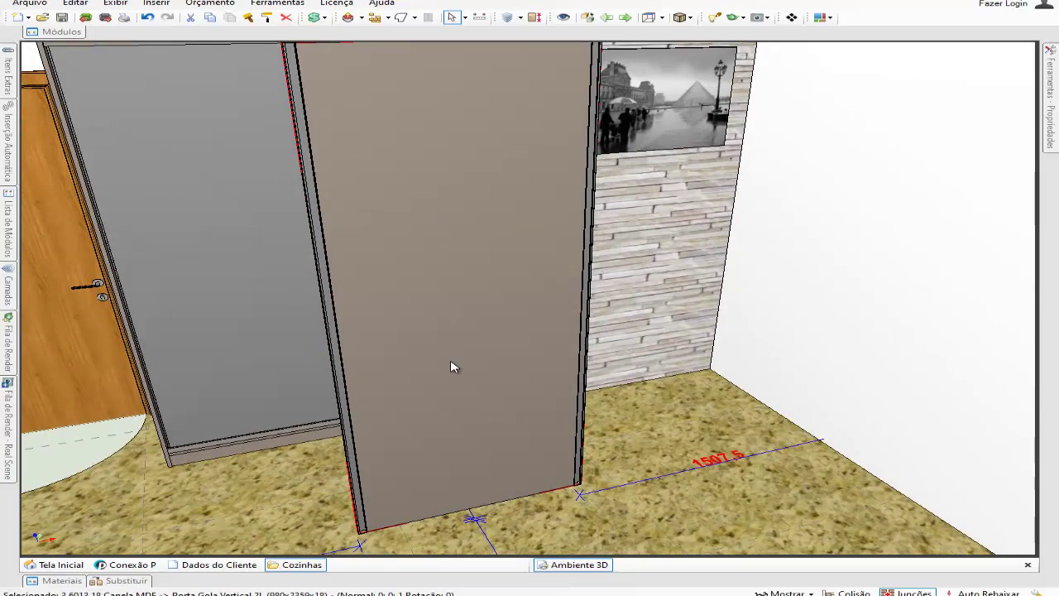
pyautogui.scroll(-3, 456, 360)
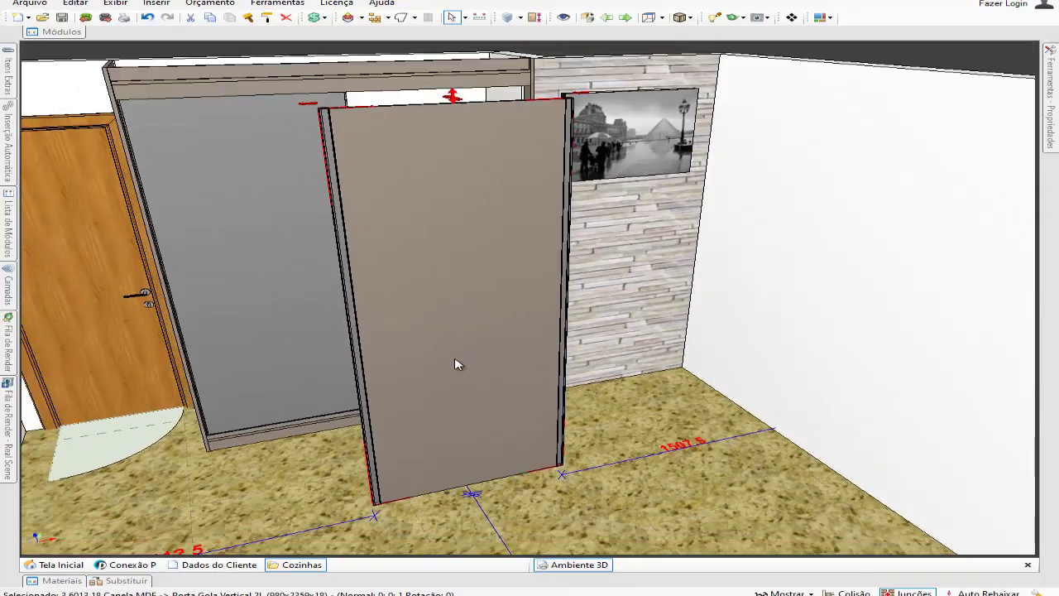
pyautogui.moveTo(456, 362); pyautogui.dragTo(489, 299, button='middle')
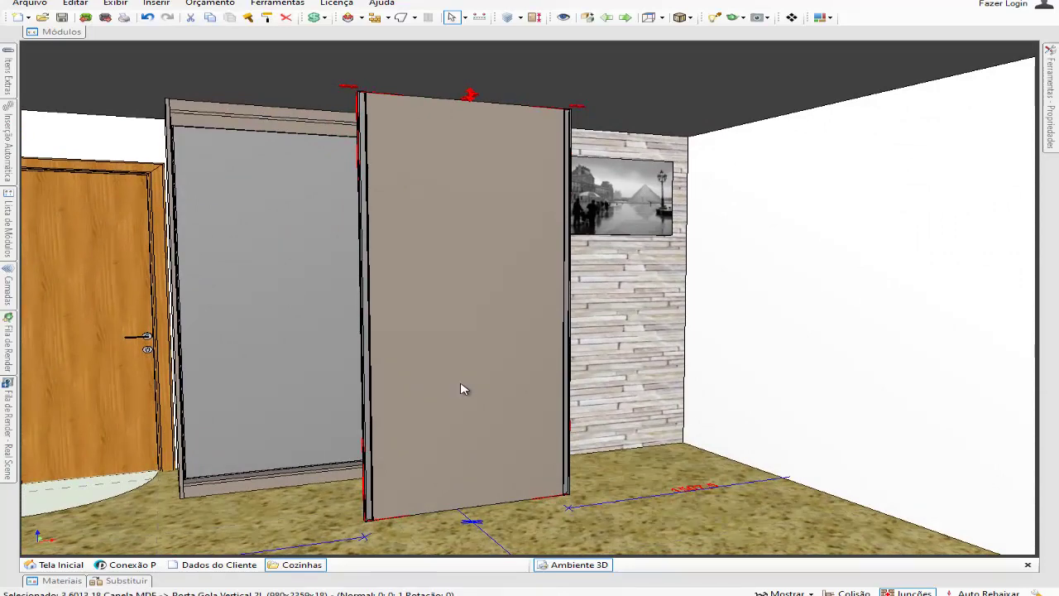
pyautogui.scroll(-2, 462, 389)
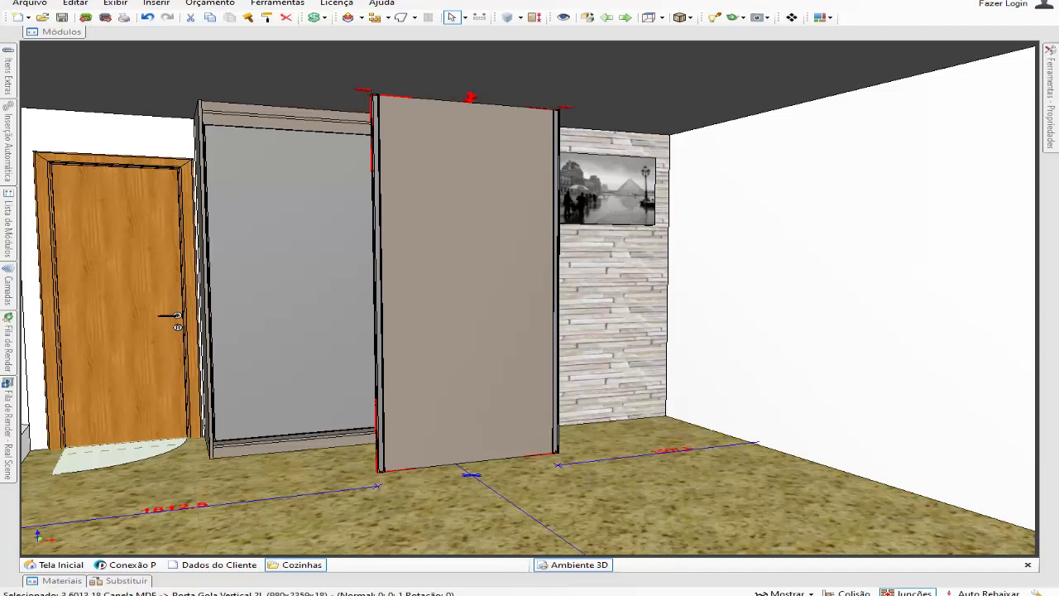
# Step: Switch to the calculator, clear the previous result and add 955 and 25
pyautogui.moveTo(505, 595)
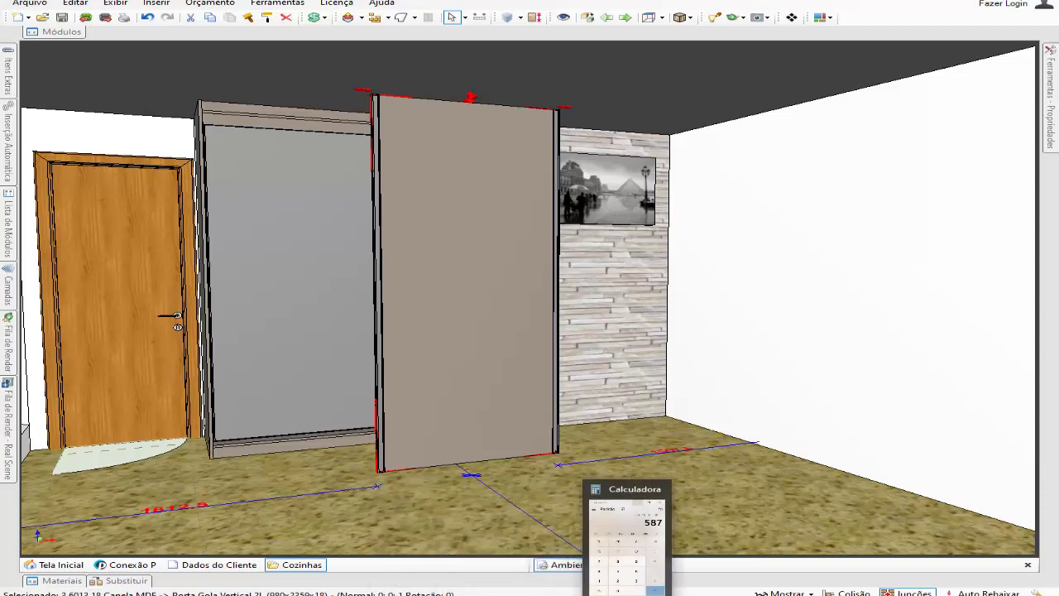
pyautogui.click(631, 595)
pyautogui.click(197, 131)
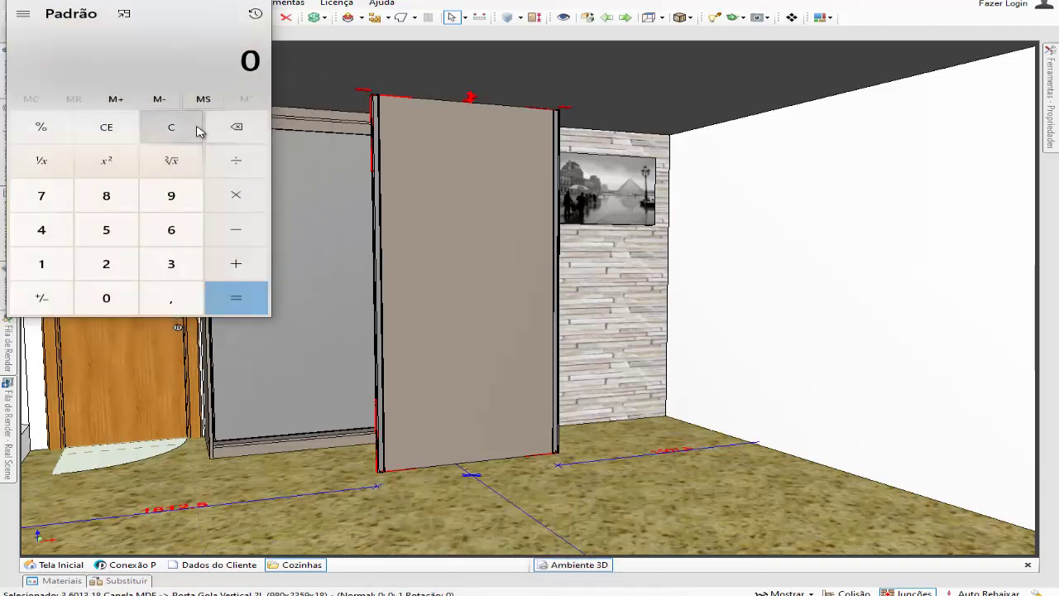
pyautogui.write('955')
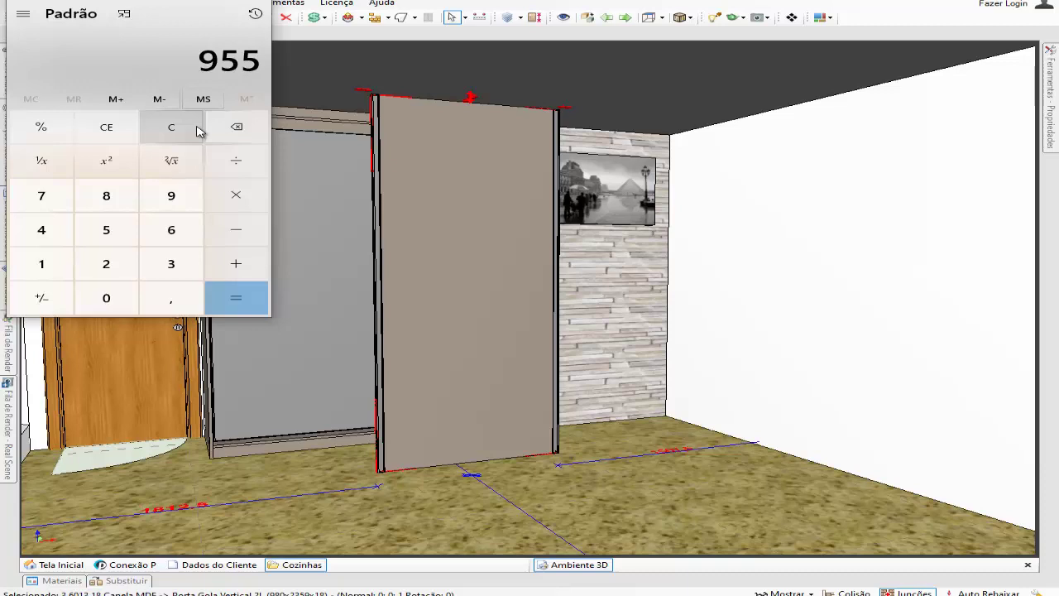
pyautogui.write('+25')
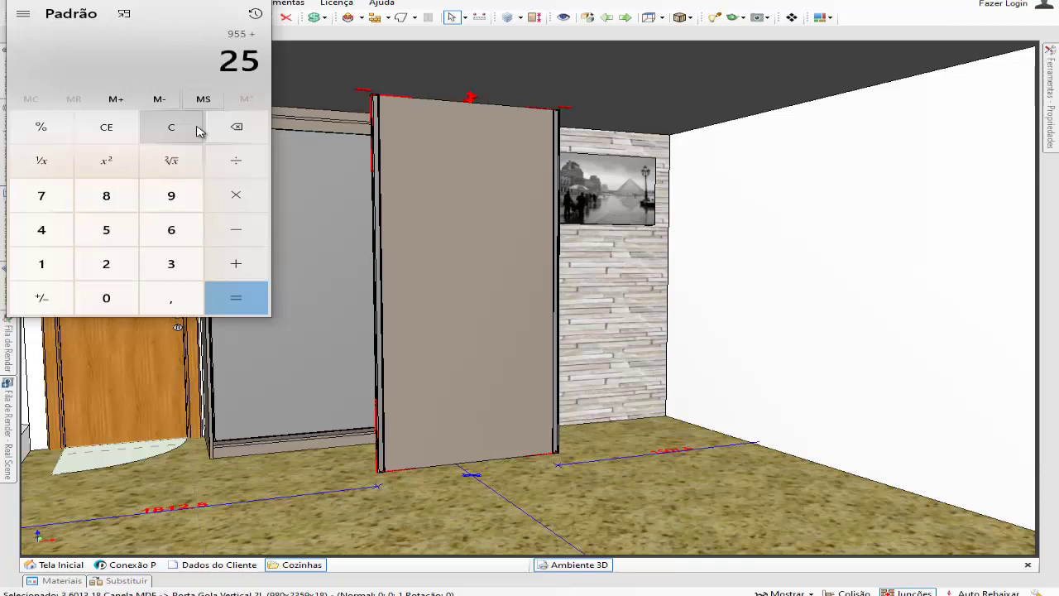
pyautogui.press('Return')
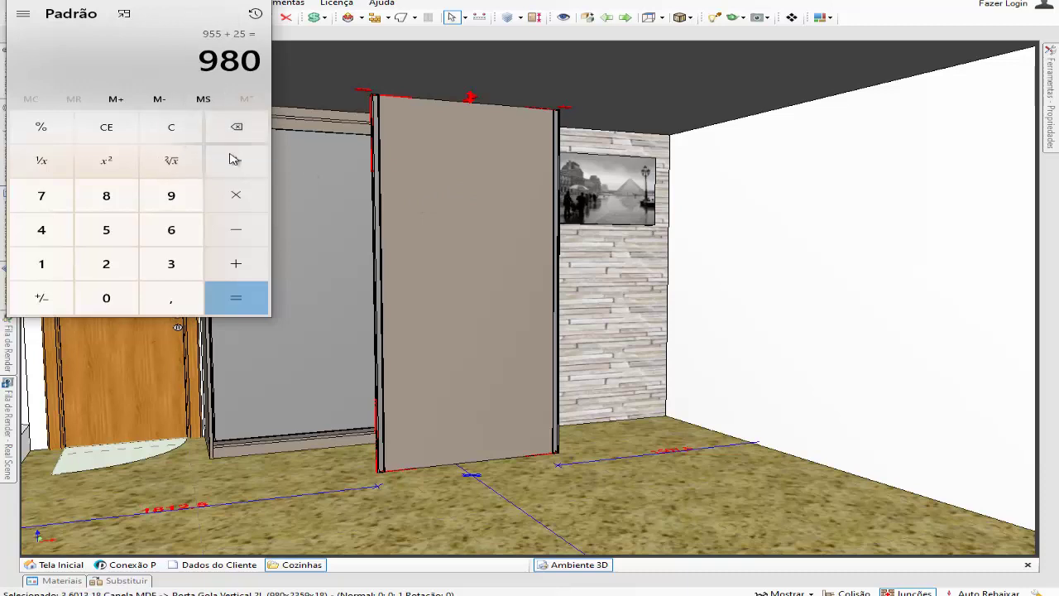
# Step: Subtract 70 from the door width sum in the calculator and return to the 3D project
pyautogui.click(240, 231)
pyautogui.click(35, 204)
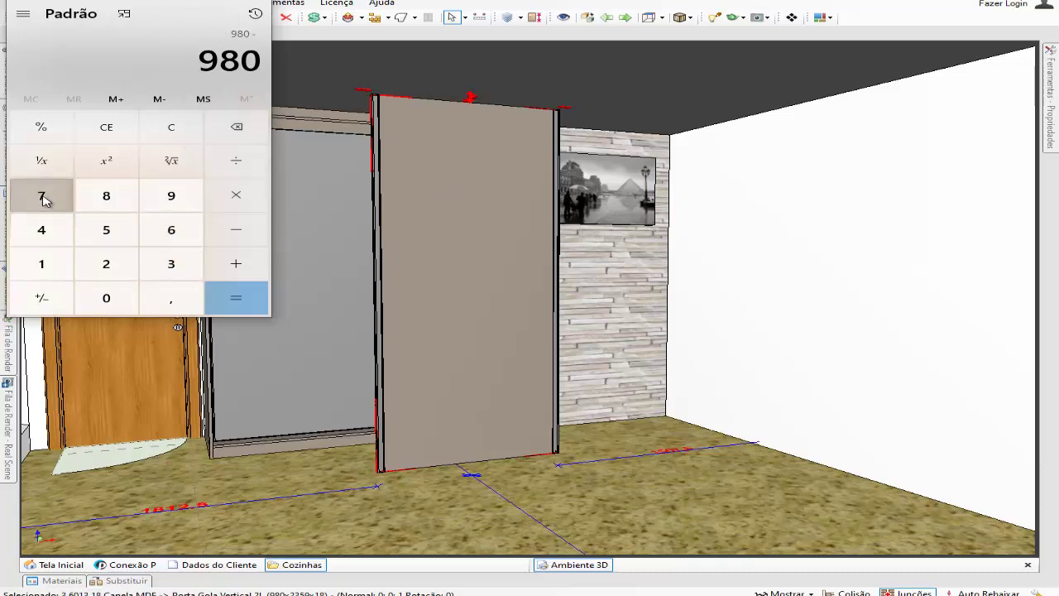
pyautogui.click(103, 296)
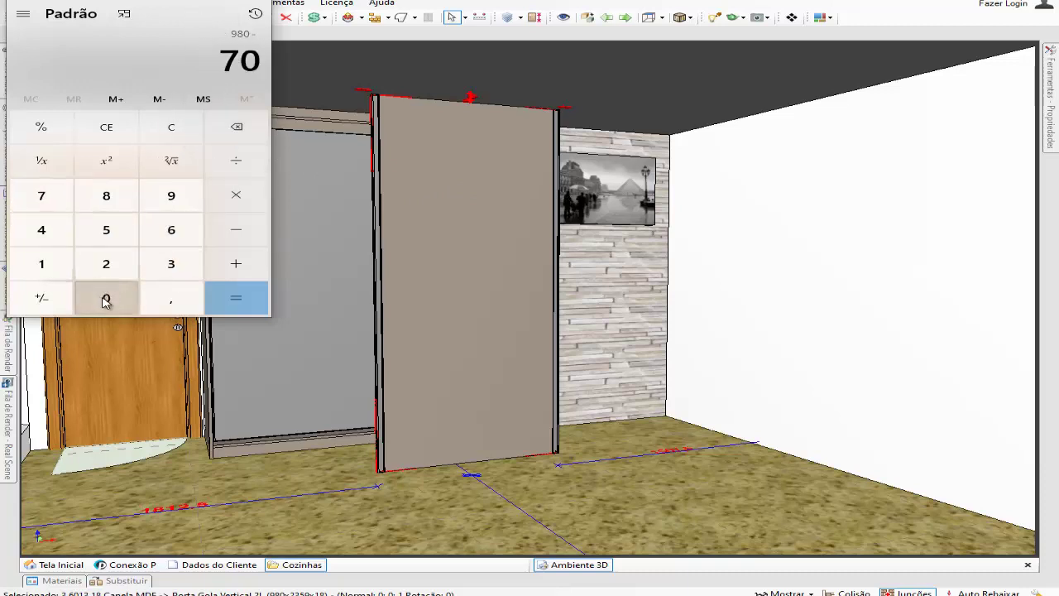
pyautogui.click(237, 299)
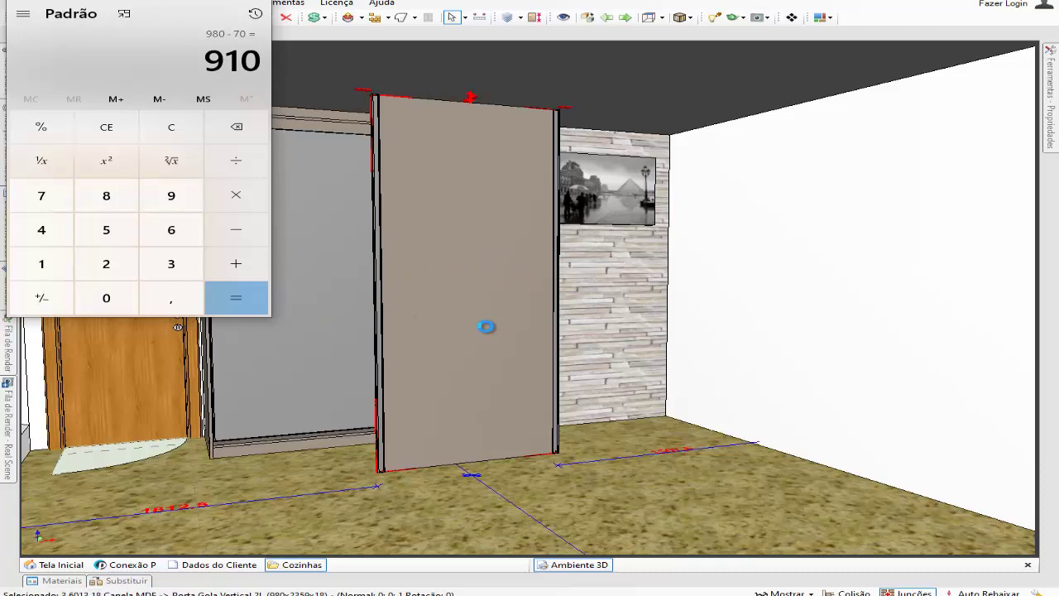
pyautogui.click(181, 1)
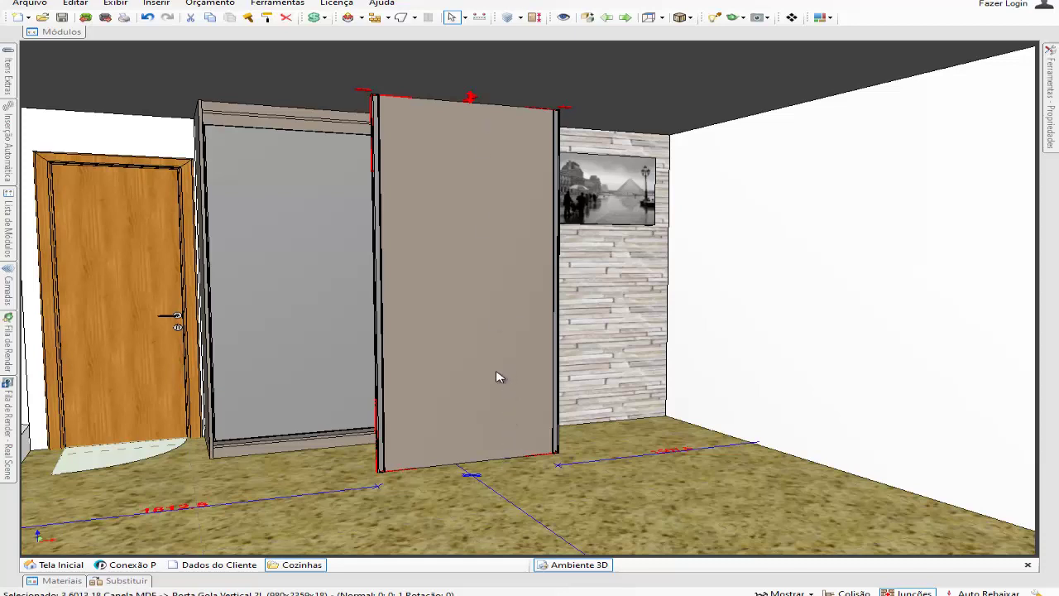
# Step: Move the detached door sideways clear of the opening, and view the sliding system's dimension and RO 62 specification images in the browser
pyautogui.moveTo(468, 370); pyautogui.dragTo(620, 355)
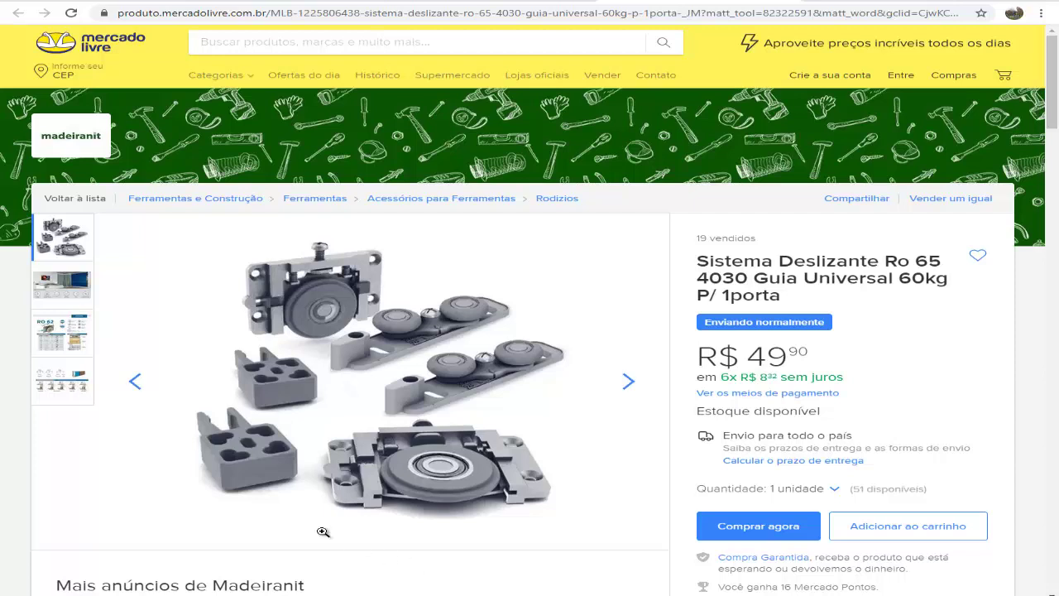
pyautogui.click(80, 383)
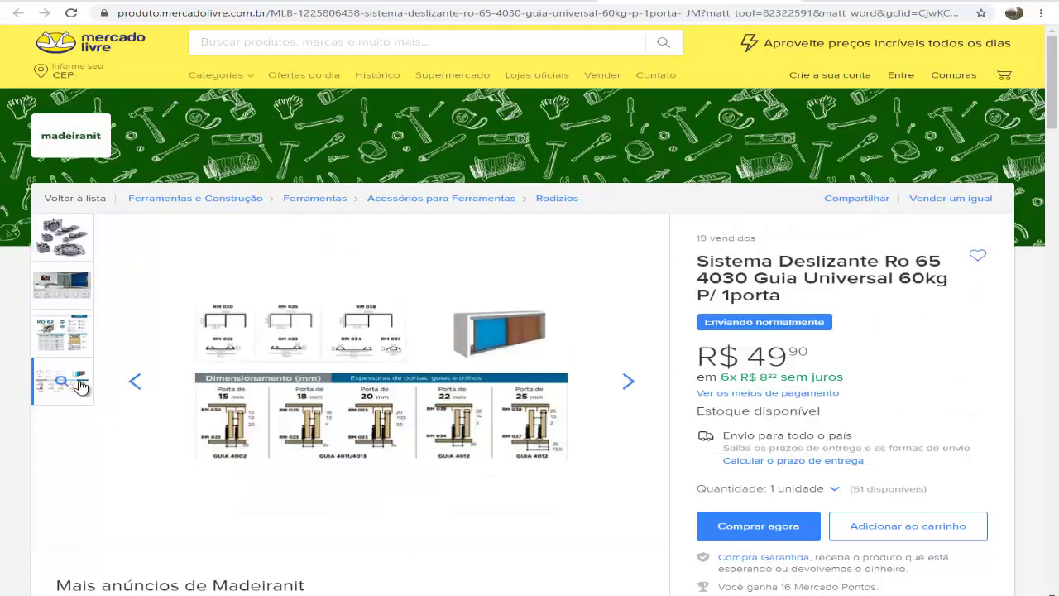
pyautogui.moveTo(72, 344)
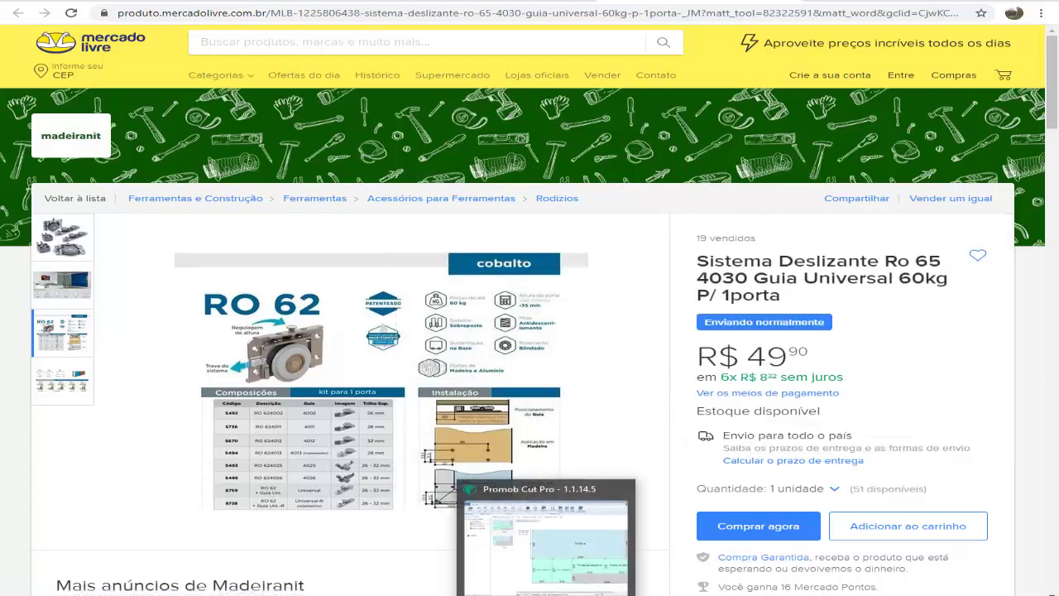
# Step: Select the white side panel inside the open compartment in the 3D project, and calculate 2394 minus 35 in the calculator
pyautogui.click(627, 595)
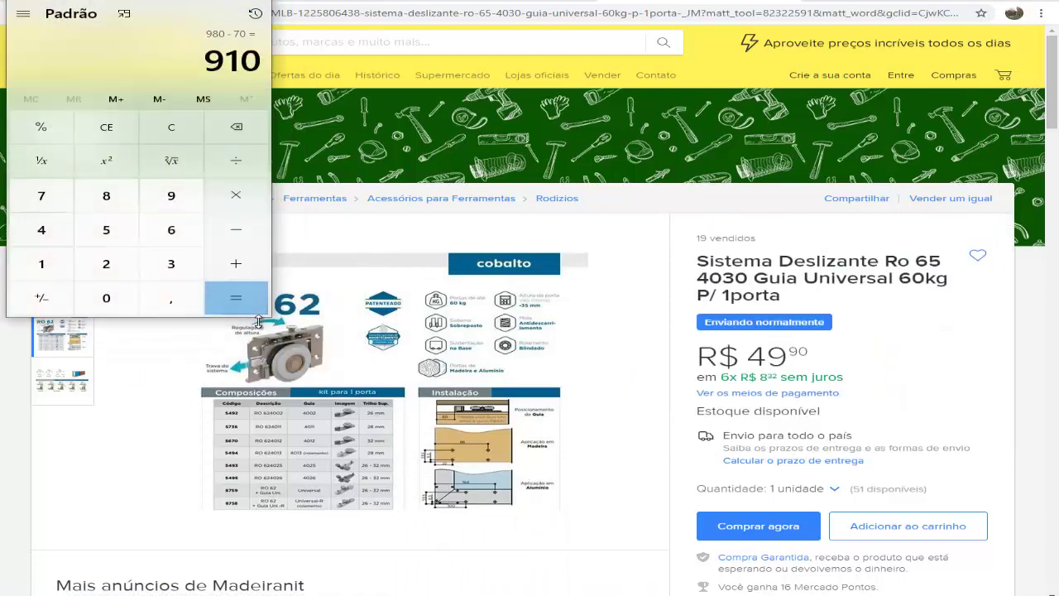
pyautogui.click(177, 129)
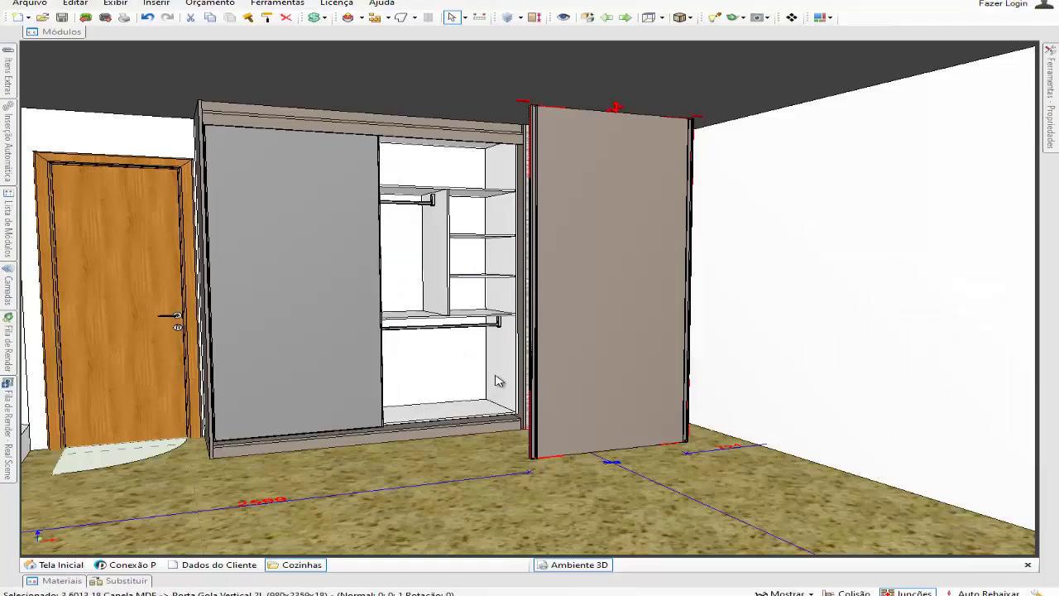
pyautogui.click(496, 377)
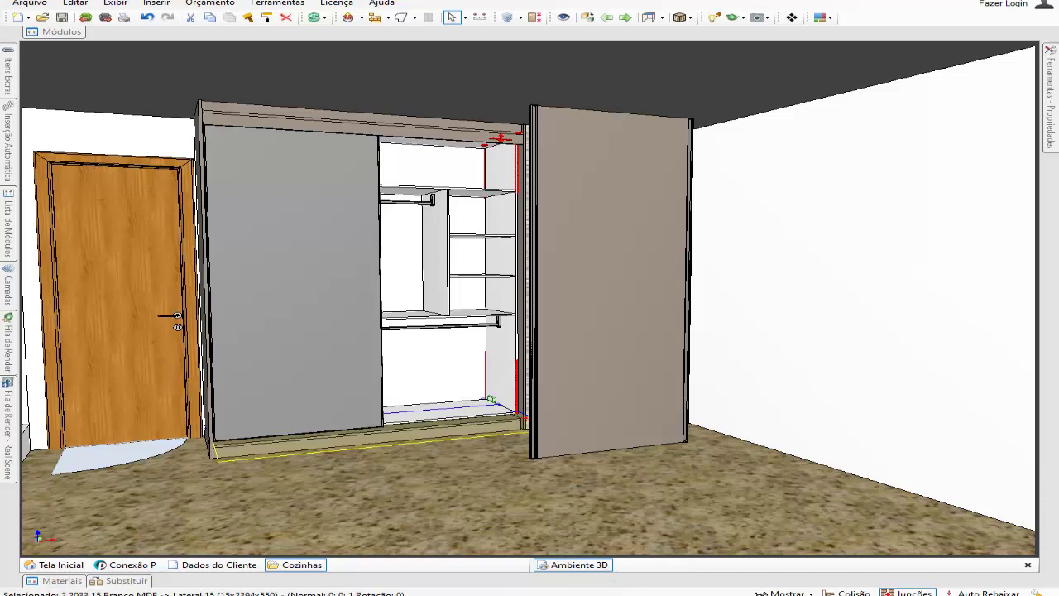
pyautogui.click(616, 595)
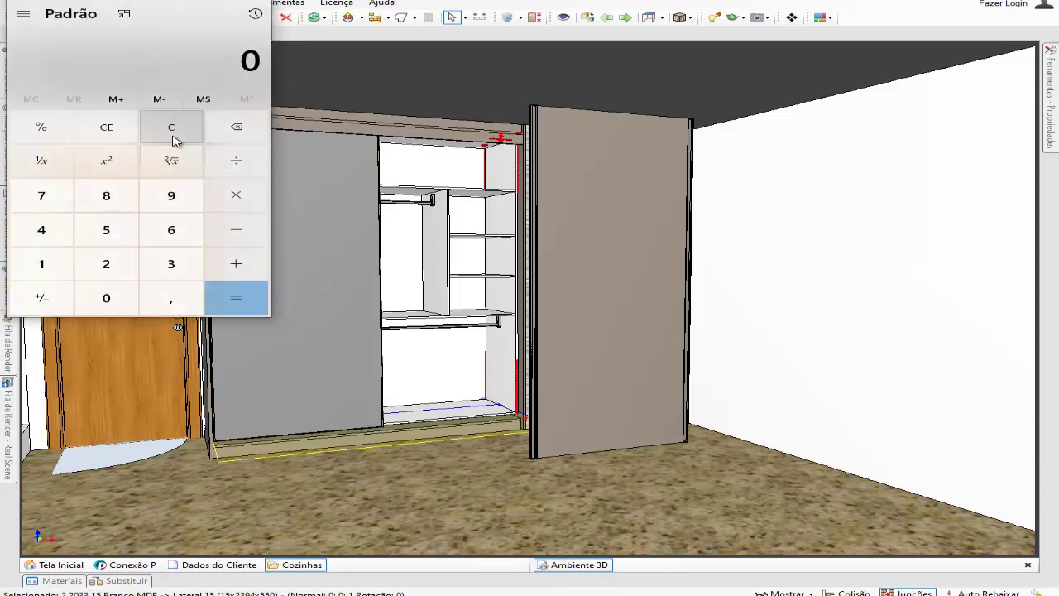
pyautogui.write('2.394')
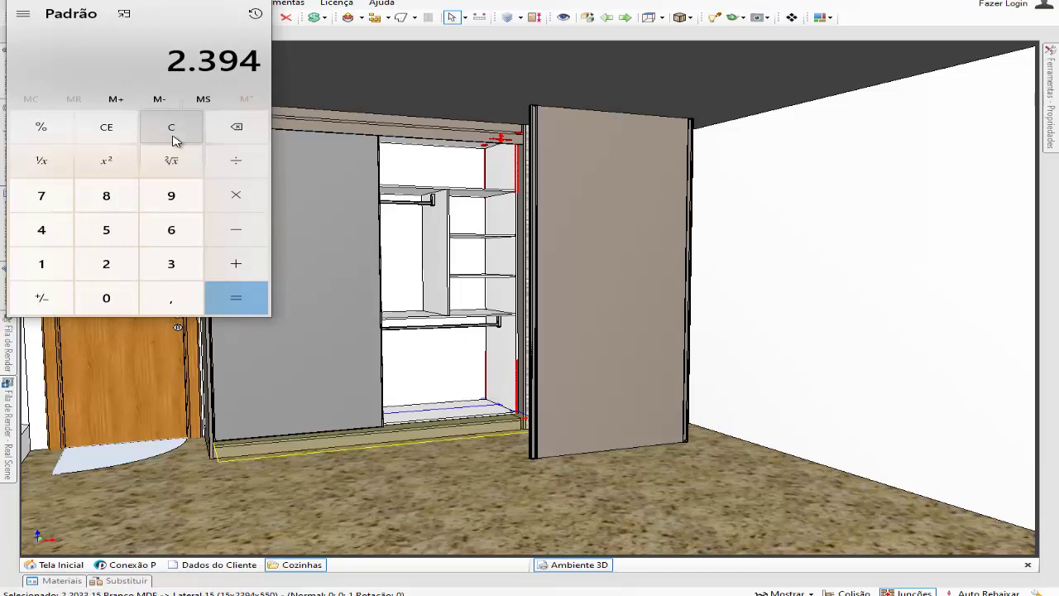
pyautogui.write('-35')
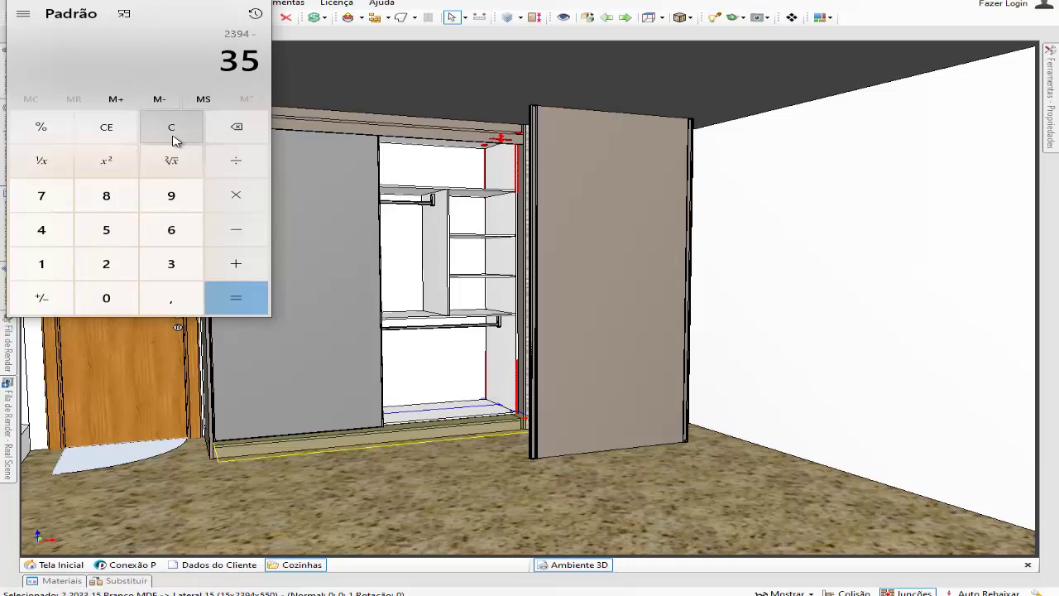
pyautogui.press('Return')
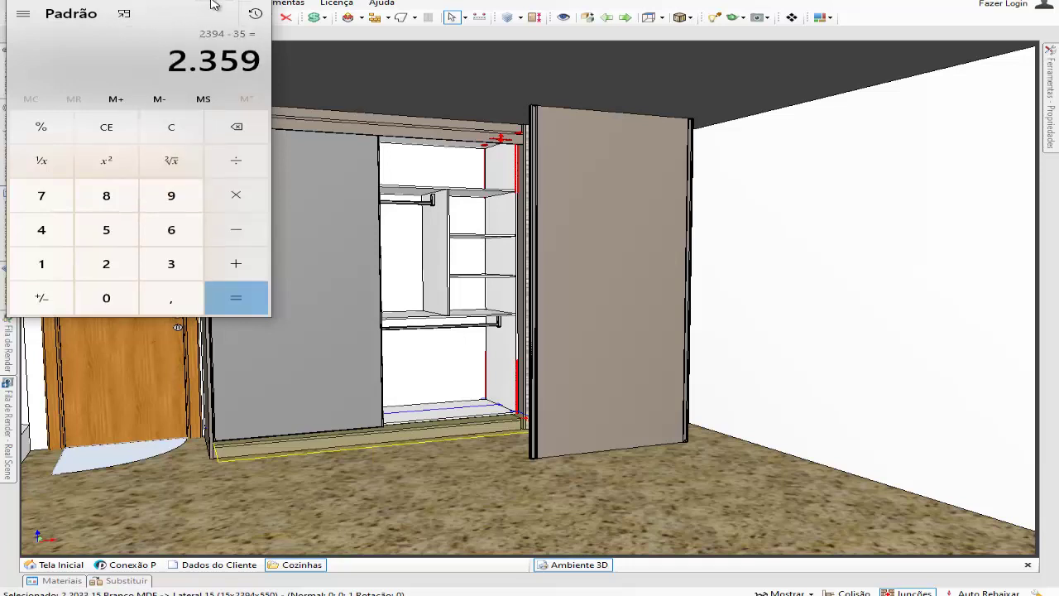
pyautogui.click(181, 3)
# Step: Select the detached brown door and examine it from the front beside the open wardrobe
pyautogui.click(613, 242)
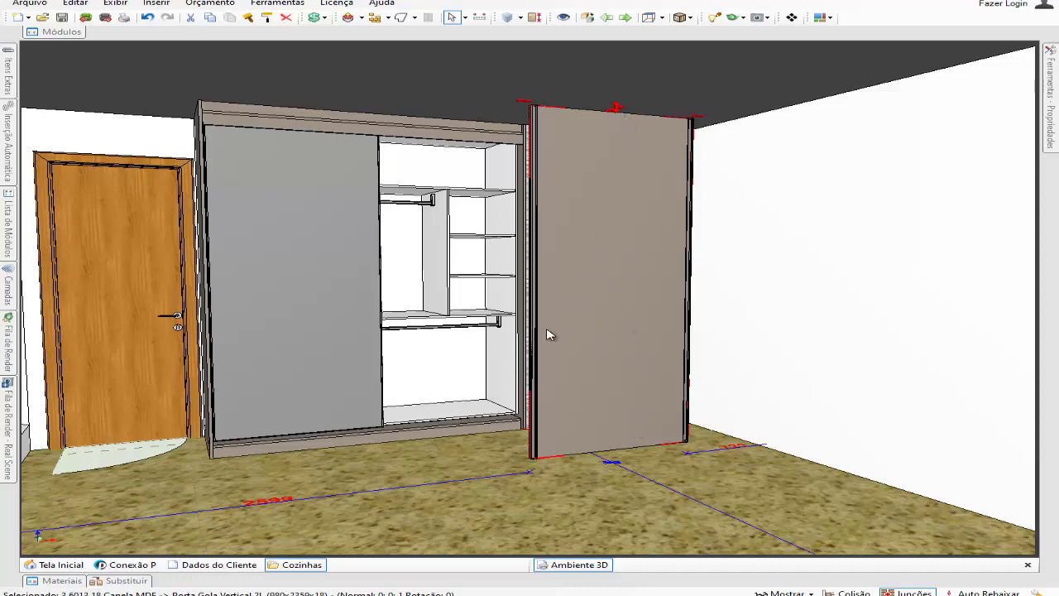
pyautogui.moveTo(538, 349); pyautogui.dragTo(503, 355, button='middle')
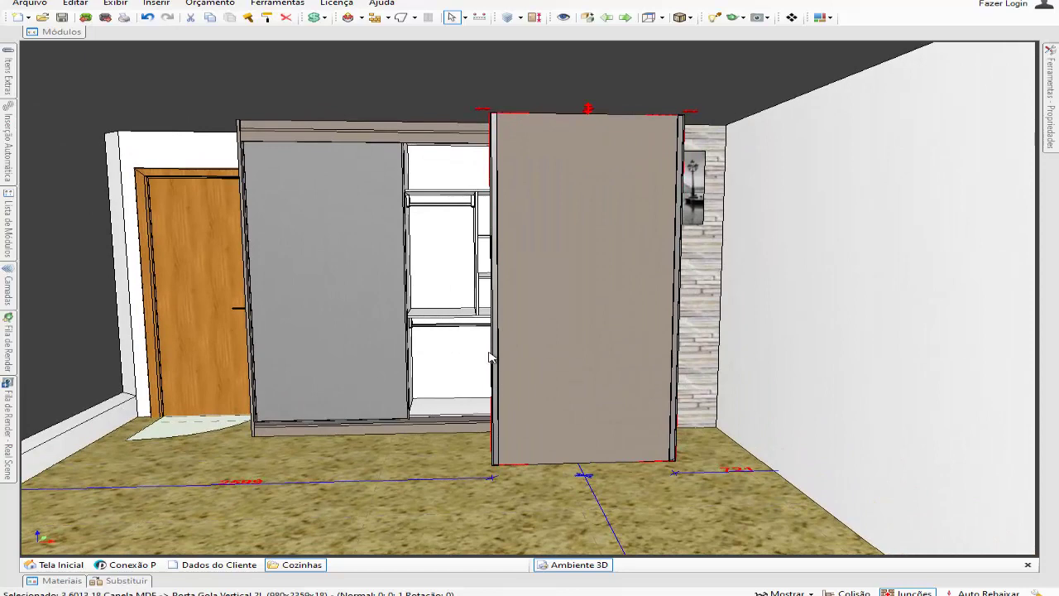
pyautogui.click(553, 349)
pyautogui.moveTo(581, 349); pyautogui.dragTo(513, 324, button='middle')
pyautogui.moveTo(513, 325); pyautogui.dragTo(544, 330, button='right')
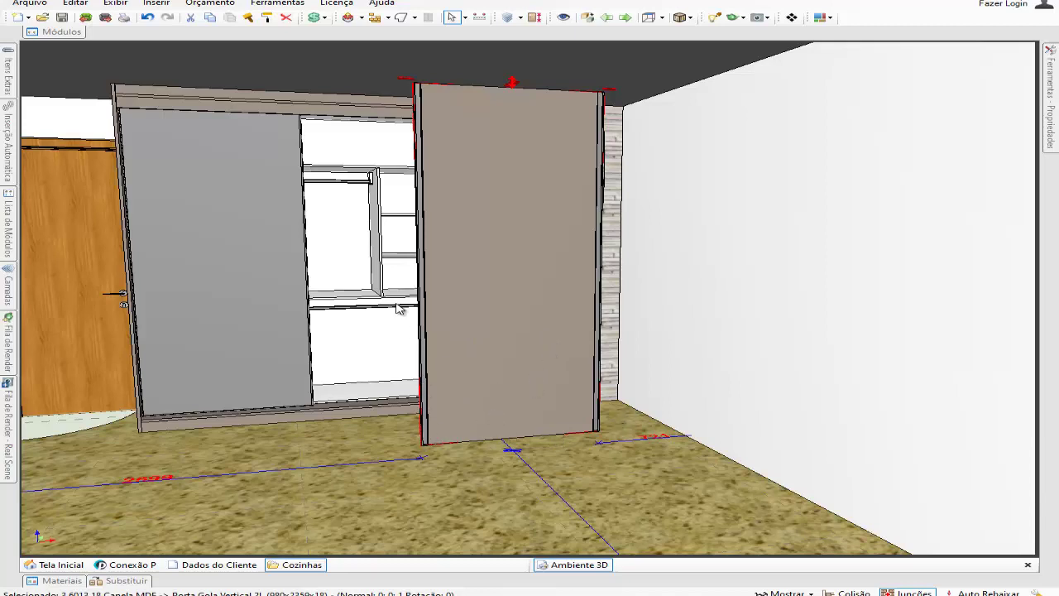
# Step: Move the brown door back into the wardrobe opening beside the grey door and examine its lower edge
pyautogui.moveTo(427, 285); pyautogui.dragTo(500, 438, button='middle')
pyautogui.moveTo(543, 408); pyautogui.dragTo(406, 355)
pyautogui.moveTo(406, 355); pyautogui.dragTo(425, 371, button='middle')
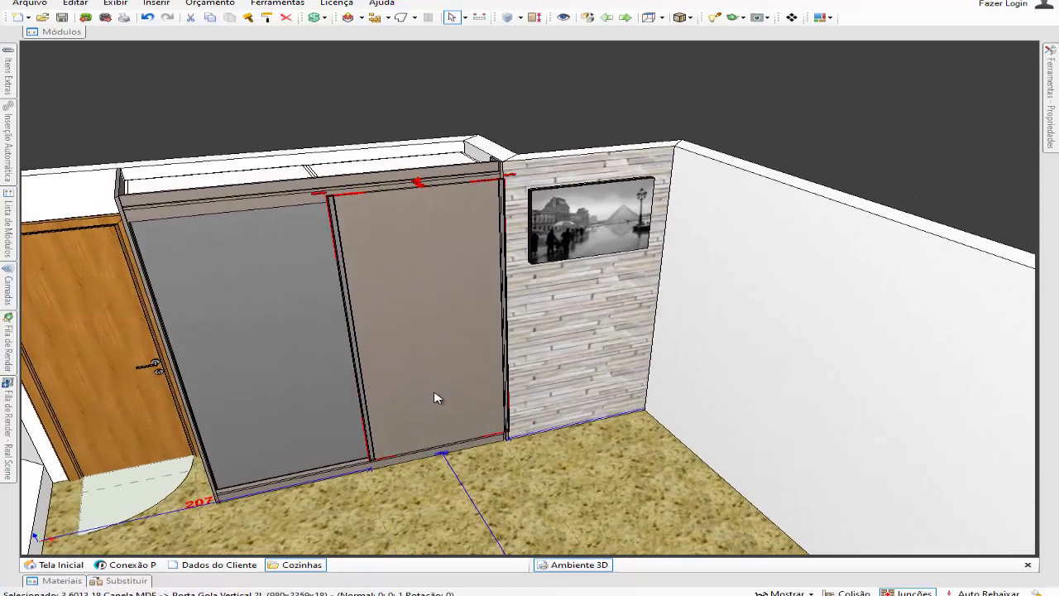
pyautogui.scroll(3, 430, 422)
pyautogui.scroll(1, 423, 445)
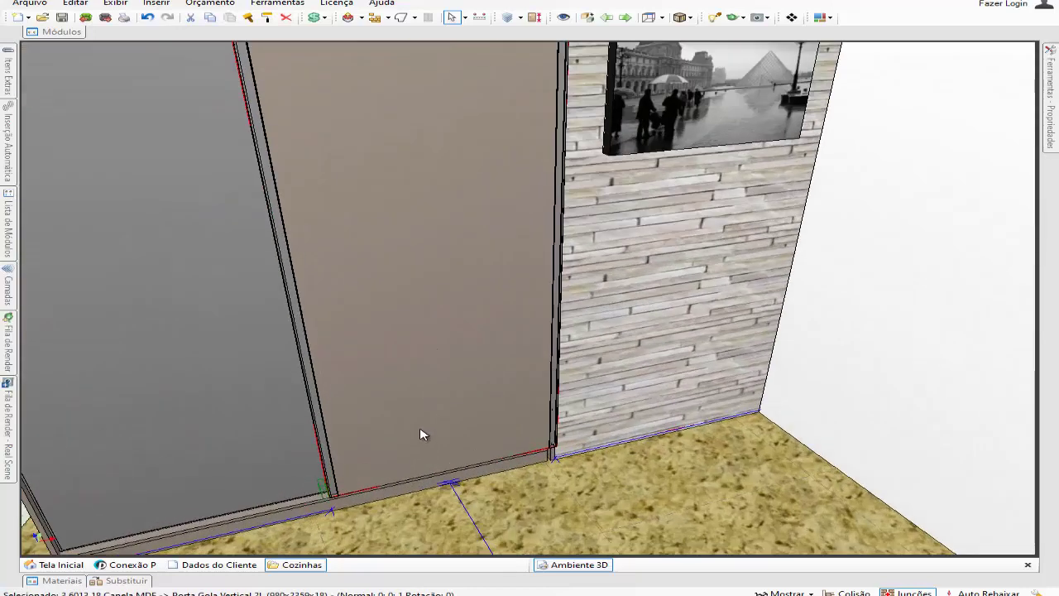
# Step: Slide the brown door slightly along its track behind the grey door, and select each door to compare their positions
pyautogui.scroll(-2, 421, 434)
pyautogui.scroll(3, 406, 438)
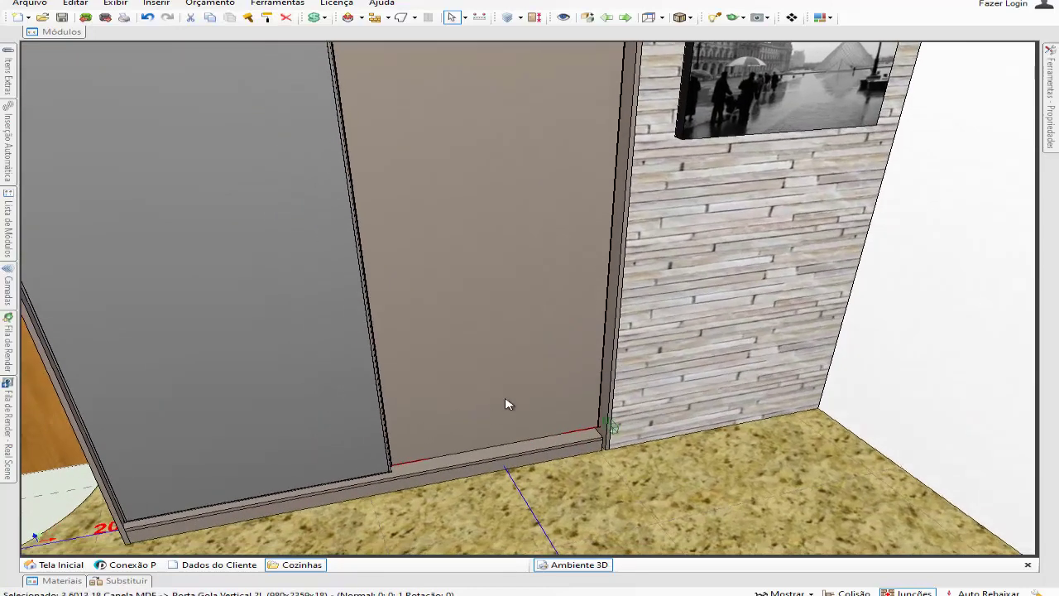
pyautogui.moveTo(495, 407); pyautogui.dragTo(495, 406)
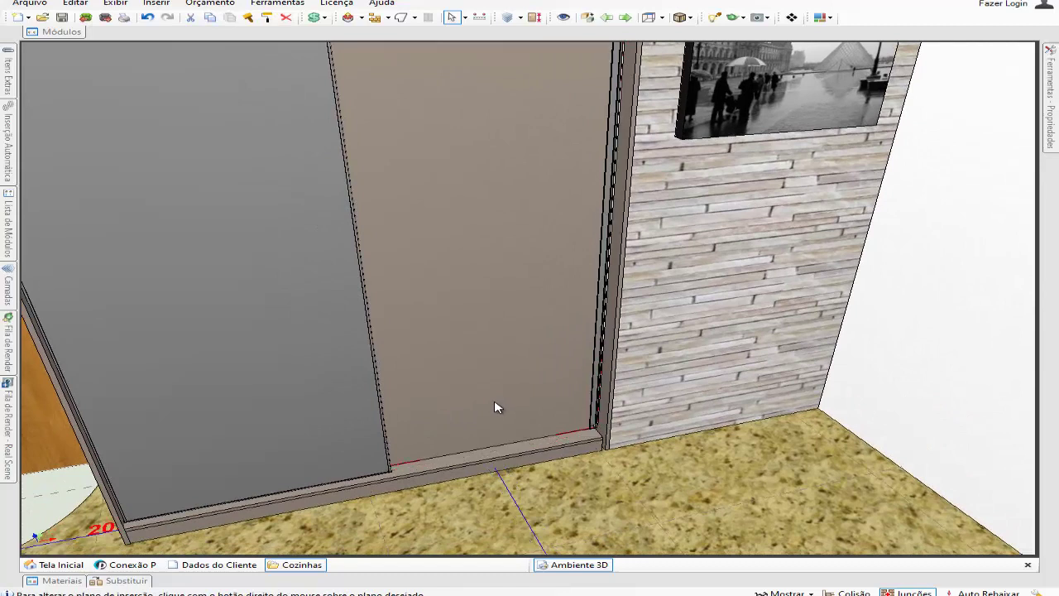
pyautogui.click(342, 433)
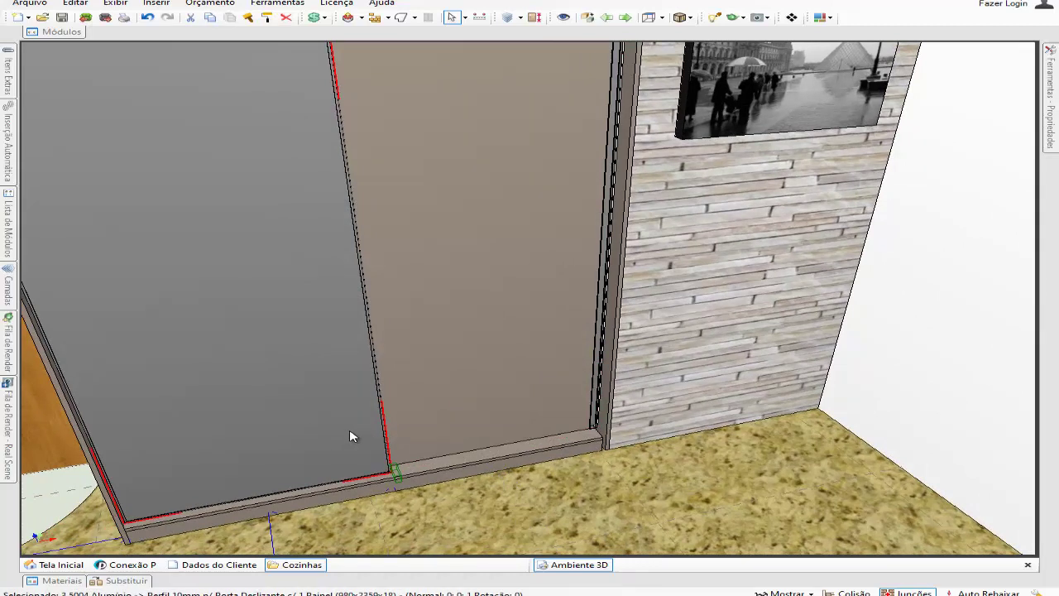
pyautogui.click(469, 415)
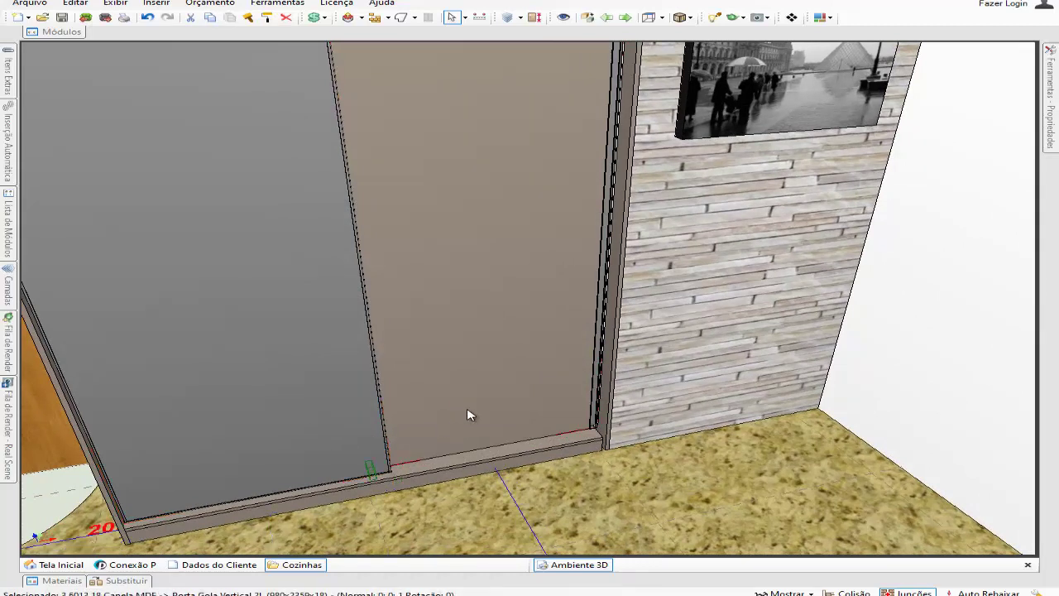
# Step: Pull the grey sliding door out of the wardrobe and set it on the floor in front of the opening
pyautogui.moveTo(334, 379); pyautogui.dragTo(360, 453, button='middle')
pyautogui.scroll(-2, 362, 381)
pyautogui.moveTo(363, 404); pyautogui.dragTo(345, 346, button='middle')
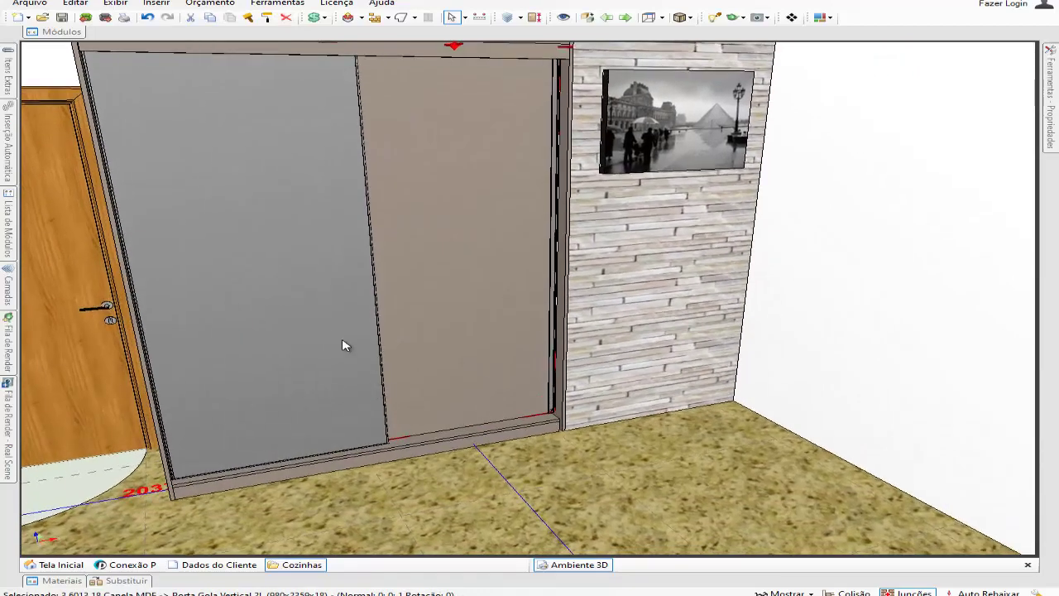
pyautogui.click(308, 318)
pyautogui.moveTo(309, 331); pyautogui.dragTo(451, 383)
pyautogui.scroll(-2, 453, 394)
pyautogui.moveTo(455, 400)
pyautogui.mouseDown(button='middle')
pyautogui.moveTo(369, 323)
pyautogui.moveTo(428, 385)
pyautogui.moveTo(562, 394)
pyautogui.moveTo(645, 371)
pyautogui.moveTo(345, 304)
pyautogui.moveTo(523, 377)
pyautogui.moveTo(534, 230)
pyautogui.moveTo(245, 381)
pyautogui.moveTo(406, 352)
pyautogui.moveTo(307, 362)
pyautogui.moveTo(386, 421)
pyautogui.moveTo(346, 390)
pyautogui.moveTo(466, 384)
pyautogui.mouseUp(button='middle')
pyautogui.moveTo(466, 385); pyautogui.dragTo(341, 418)
pyautogui.moveTo(341, 418); pyautogui.dragTo(370, 401, button='middle')
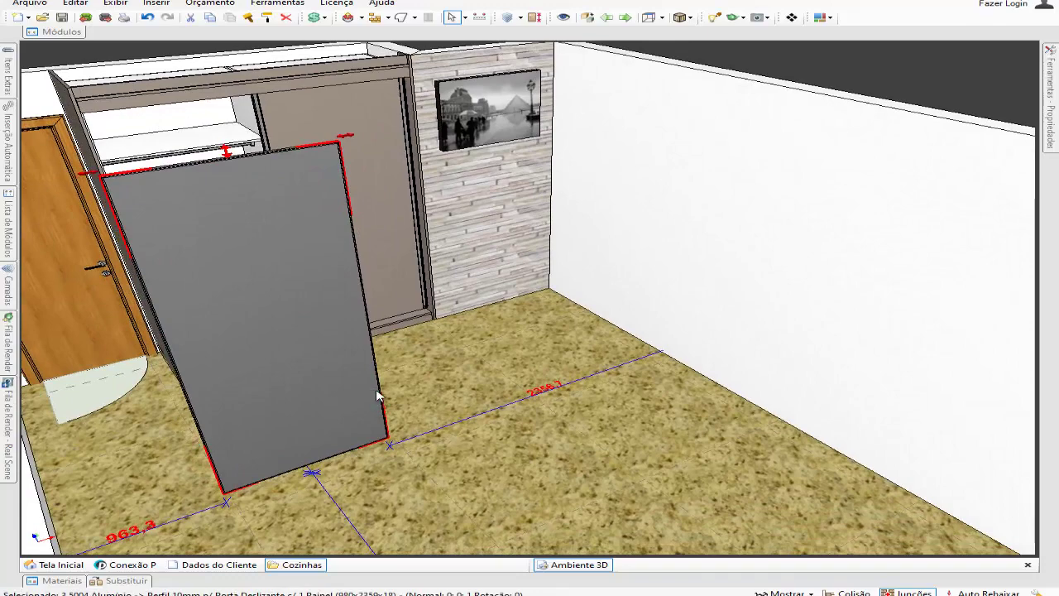
# Step: Examine the detached grey door's panel and edge profiles in front of the open wardrobe, and nudge it slightly
pyautogui.scroll(1, 409, 397)
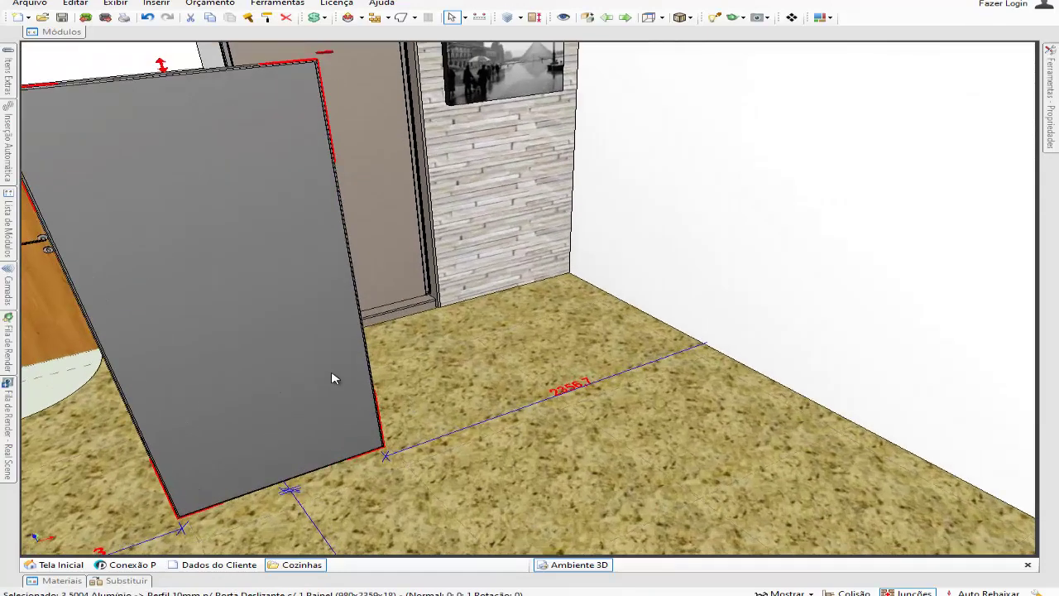
pyautogui.moveTo(317, 368); pyautogui.dragTo(393, 353, button='middle')
pyautogui.moveTo(393, 354); pyautogui.dragTo(372, 373, button='middle')
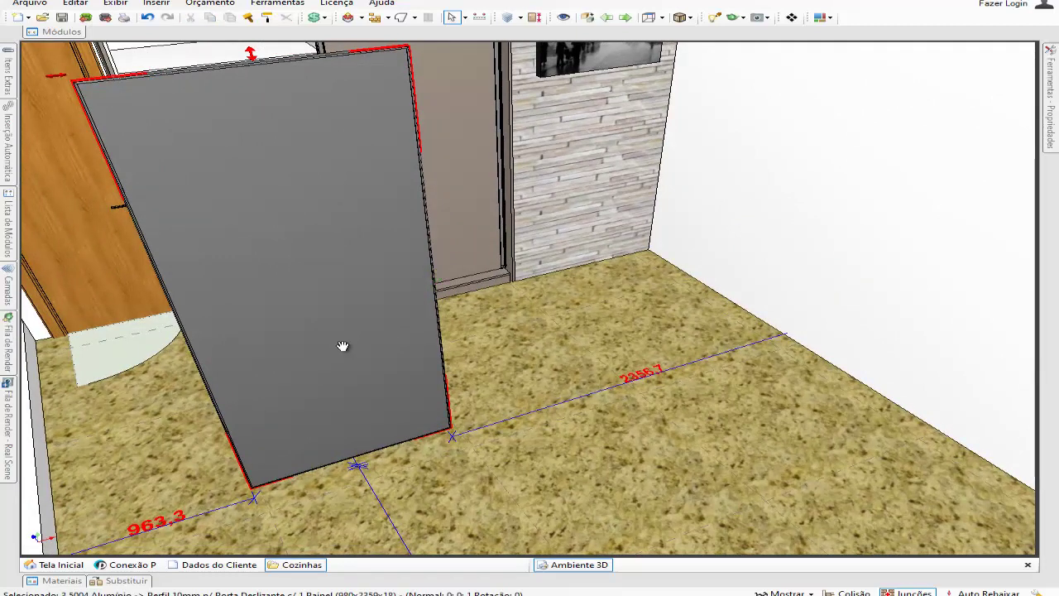
pyautogui.moveTo(345, 347); pyautogui.dragTo(370, 362, button='middle')
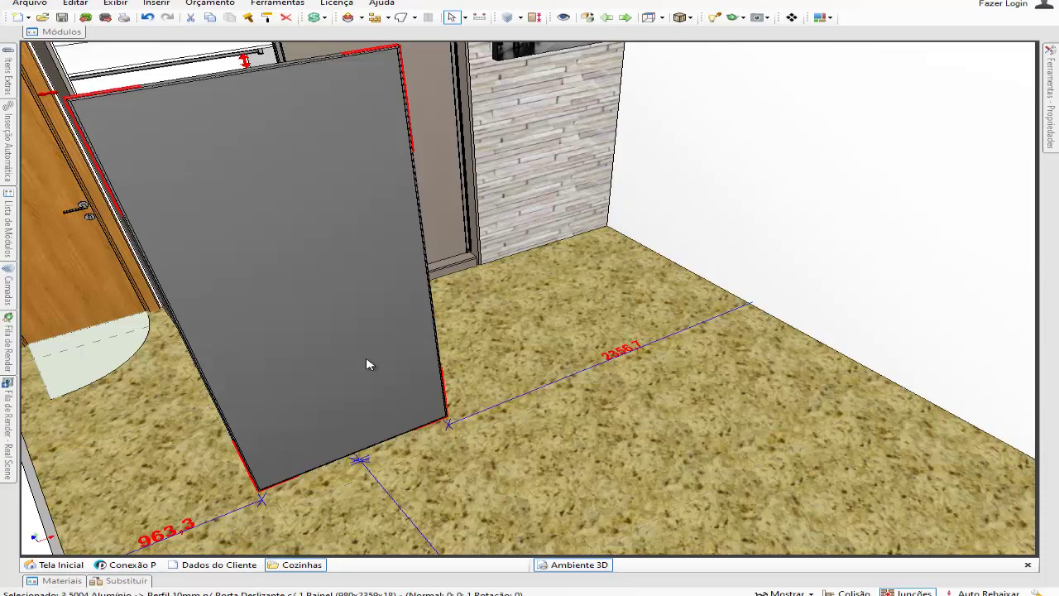
pyautogui.scroll(-1, 370, 364)
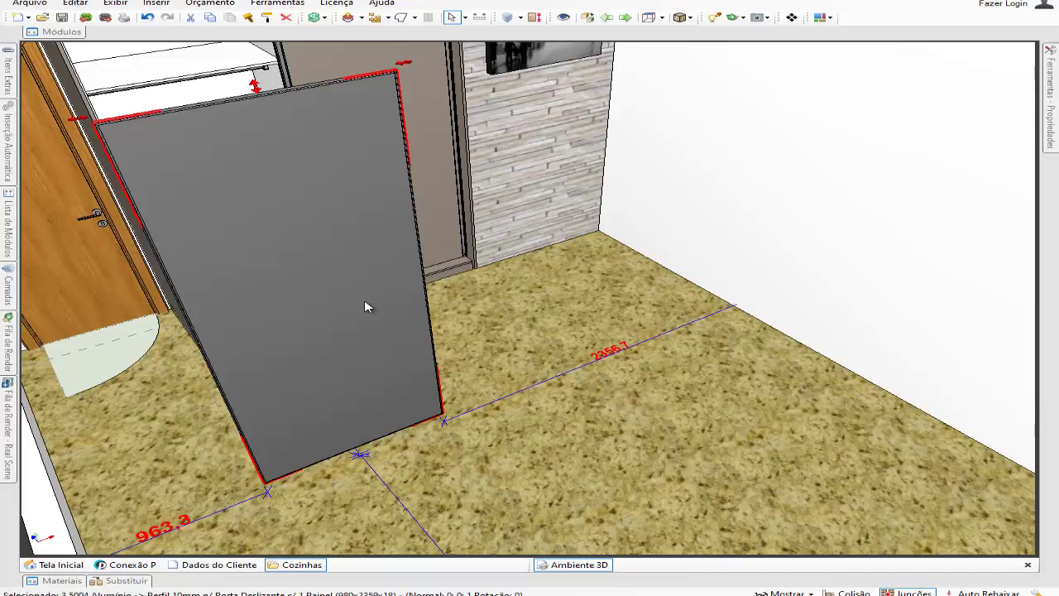
pyautogui.moveTo(369, 356)
pyautogui.mouseDown(button='middle')
pyautogui.moveTo(382, 320)
pyautogui.moveTo(374, 350)
pyautogui.mouseUp(button='middle')
pyautogui.scroll(-1, 374, 324)
pyautogui.scroll(-1, 373, 328)
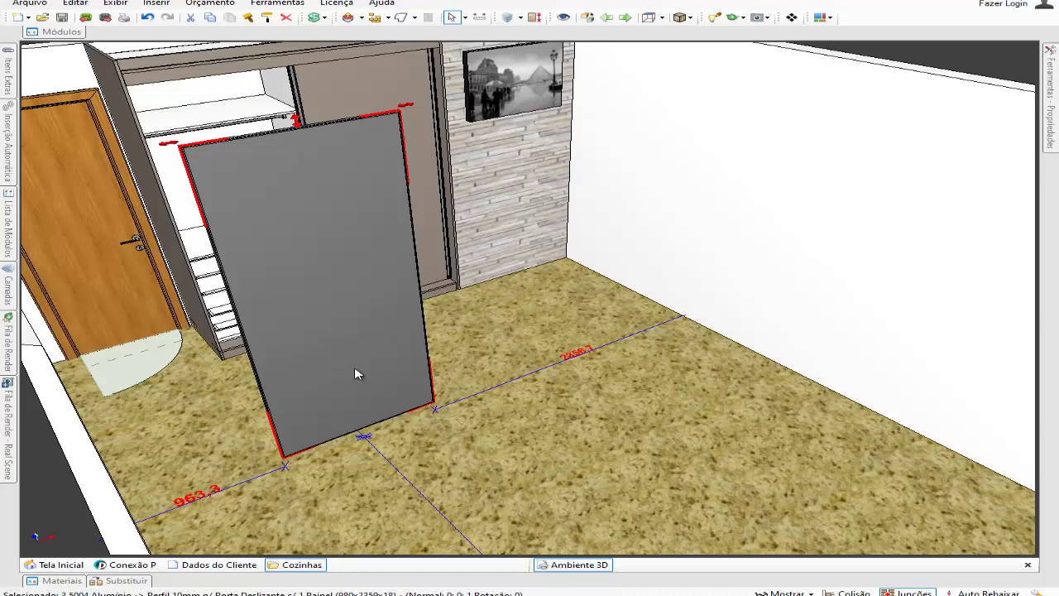
pyautogui.moveTo(370, 392); pyautogui.dragTo(360, 367)
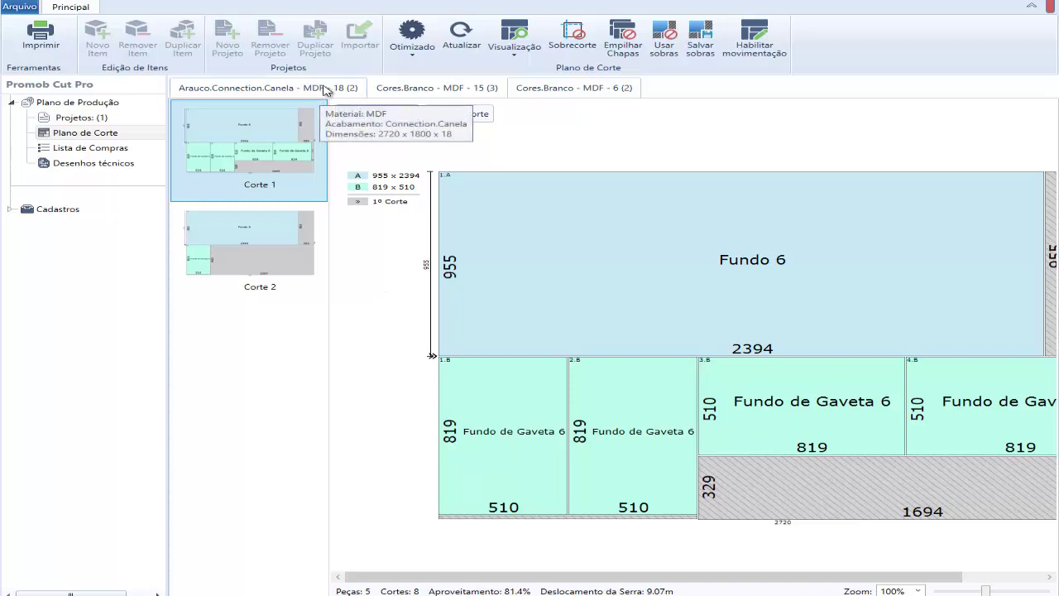
# Step: Switch to Promob Cut Pro and review Corte 1 and Corte 2 of the Arauco.Connection.Canela MDF 18 cut plan
pyautogui.click(325, 91)
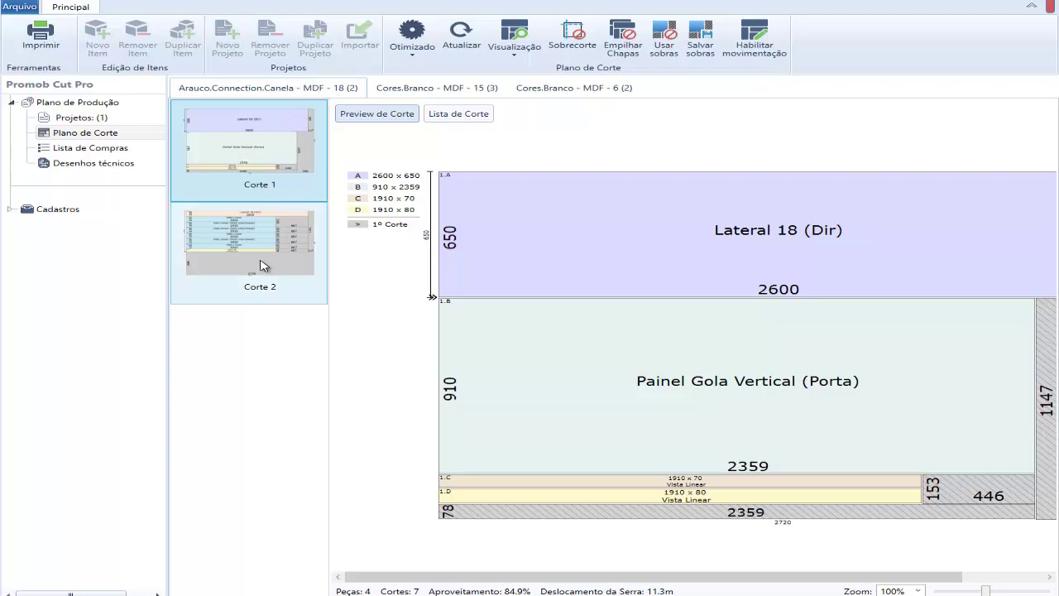
pyautogui.click(286, 260)
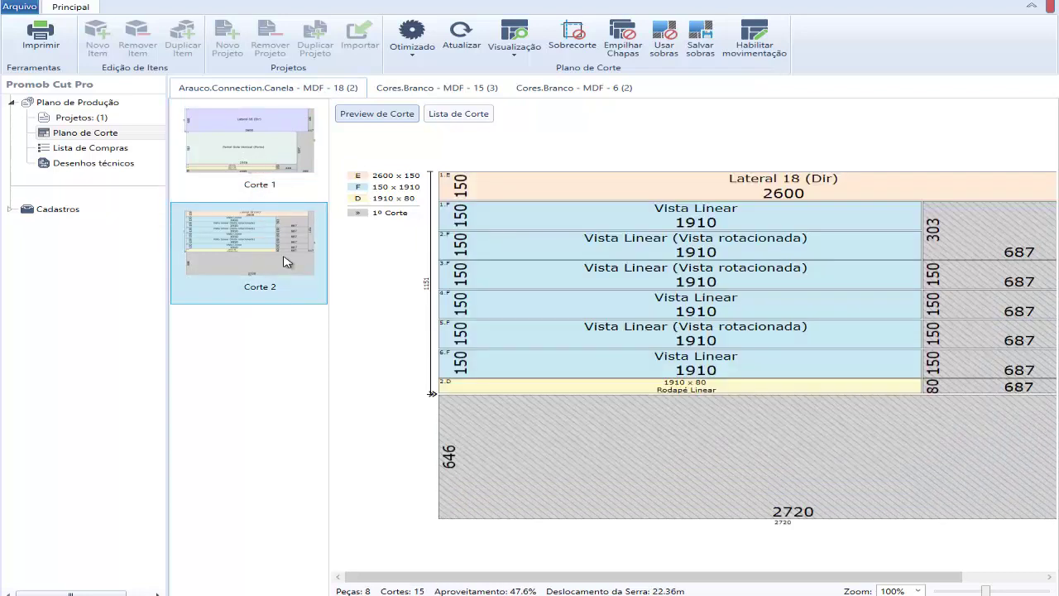
pyautogui.click(279, 163)
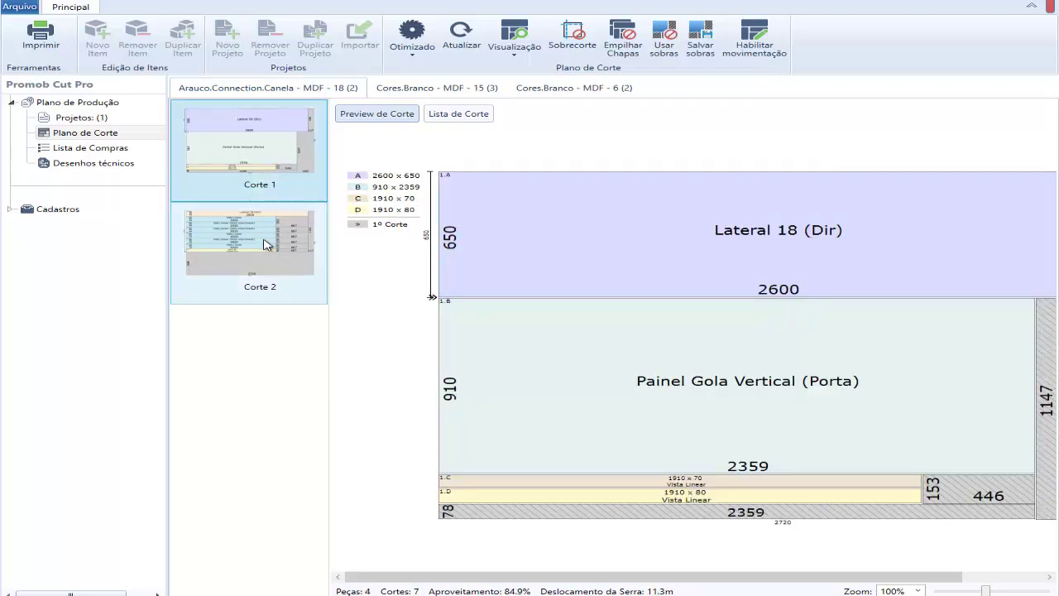
pyautogui.click(261, 245)
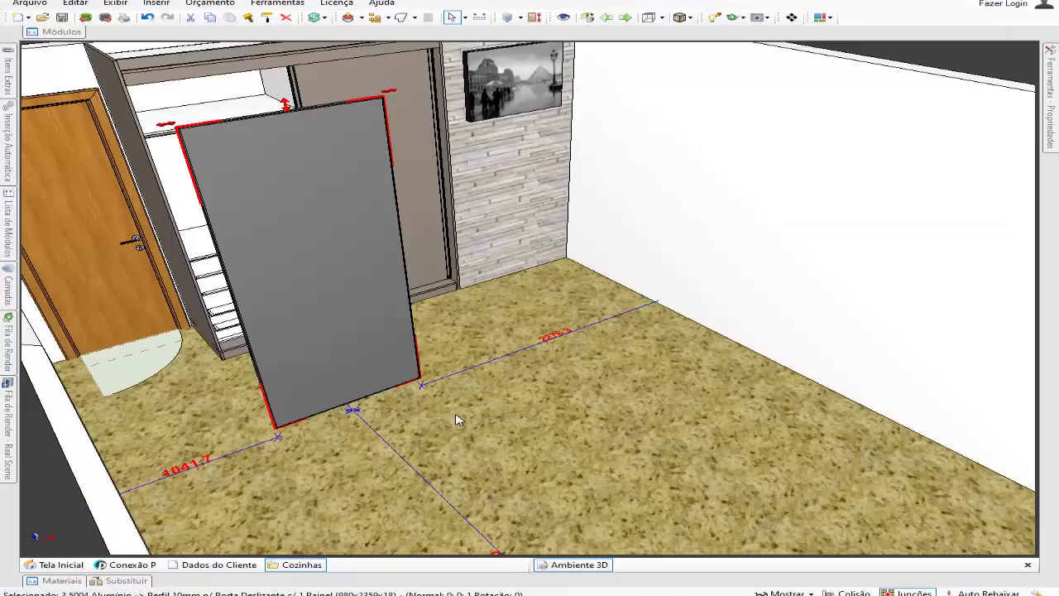
# Step: Return to the 3D project and fit the grey door back into the wardrobe opening beside the brown door
pyautogui.moveTo(456, 419); pyautogui.dragTo(404, 365, button='middle')
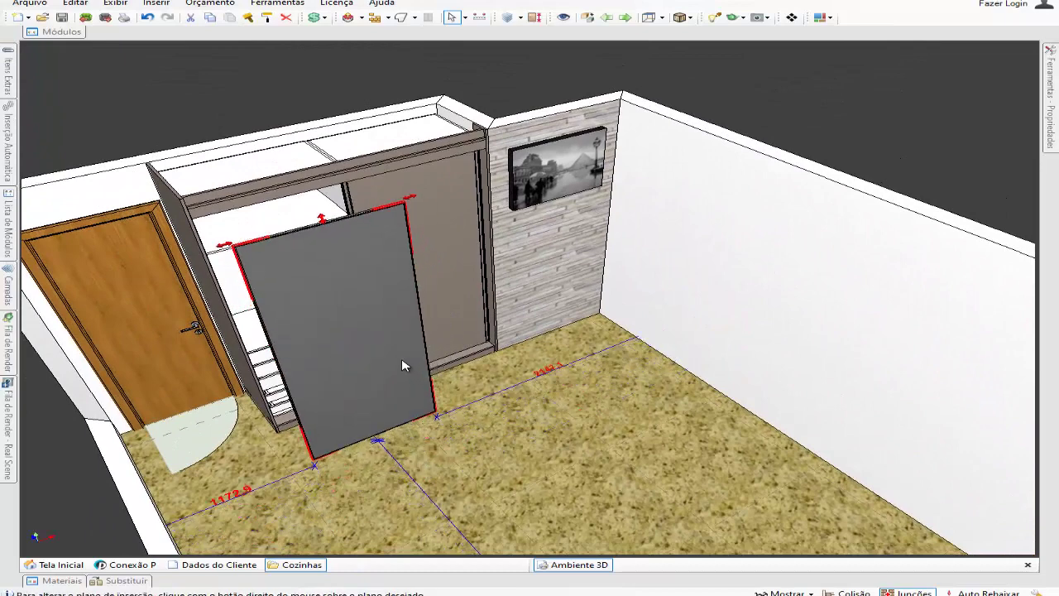
pyautogui.moveTo(402, 360); pyautogui.dragTo(367, 339)
pyautogui.moveTo(409, 402)
pyautogui.mouseDown(button='middle')
pyautogui.moveTo(421, 432)
pyautogui.moveTo(414, 389)
pyautogui.mouseUp(button='middle')
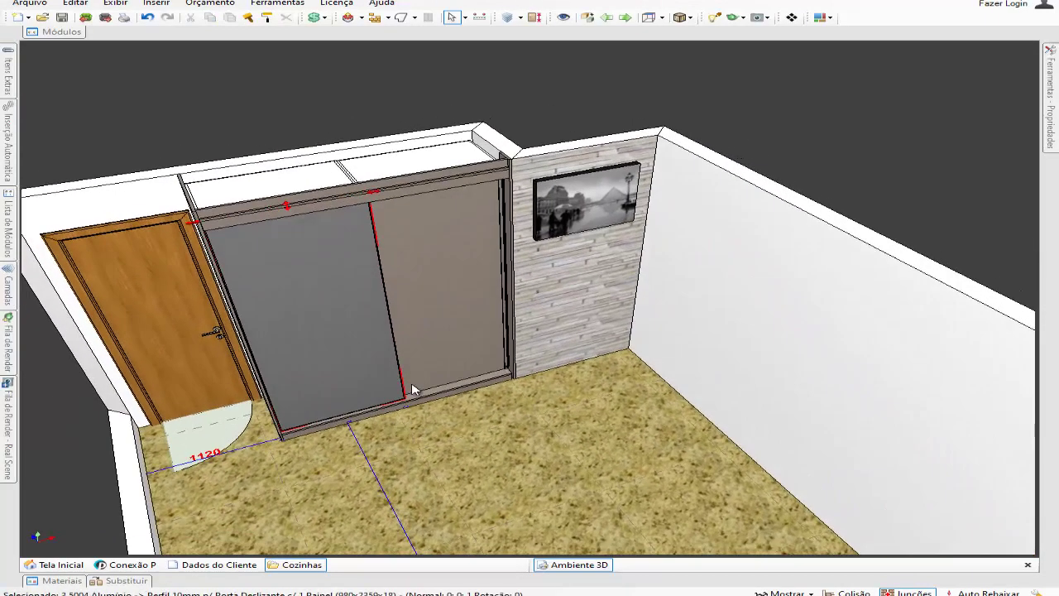
# Step: Select the base assembly under the sliding doors, and single out its 150 mm deep horizontal Vista Linear panel
pyautogui.click(472, 389)
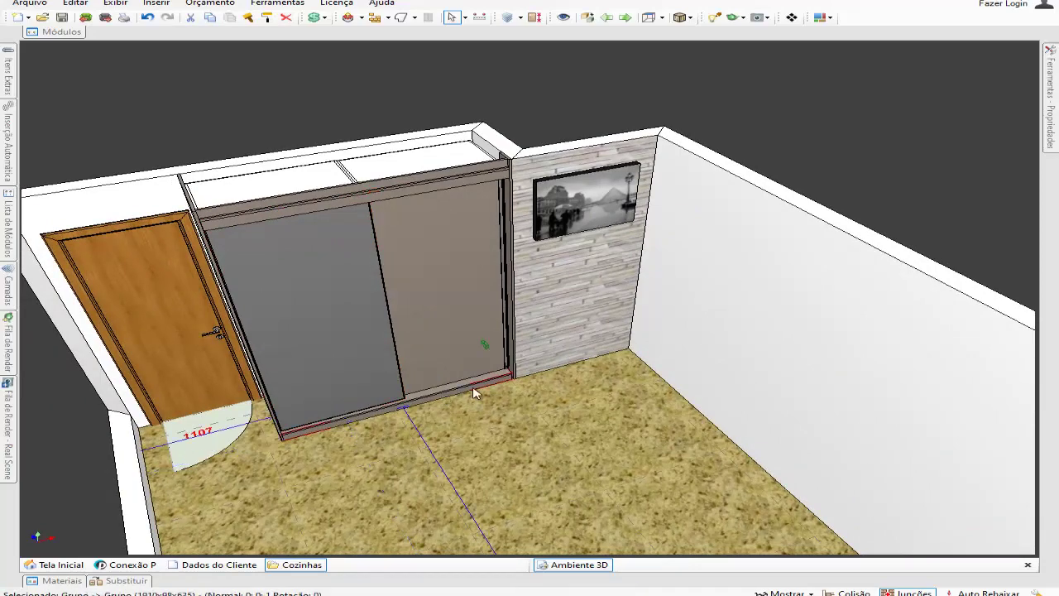
pyautogui.scroll(-3, 404, 414)
pyautogui.scroll(5, 395, 360)
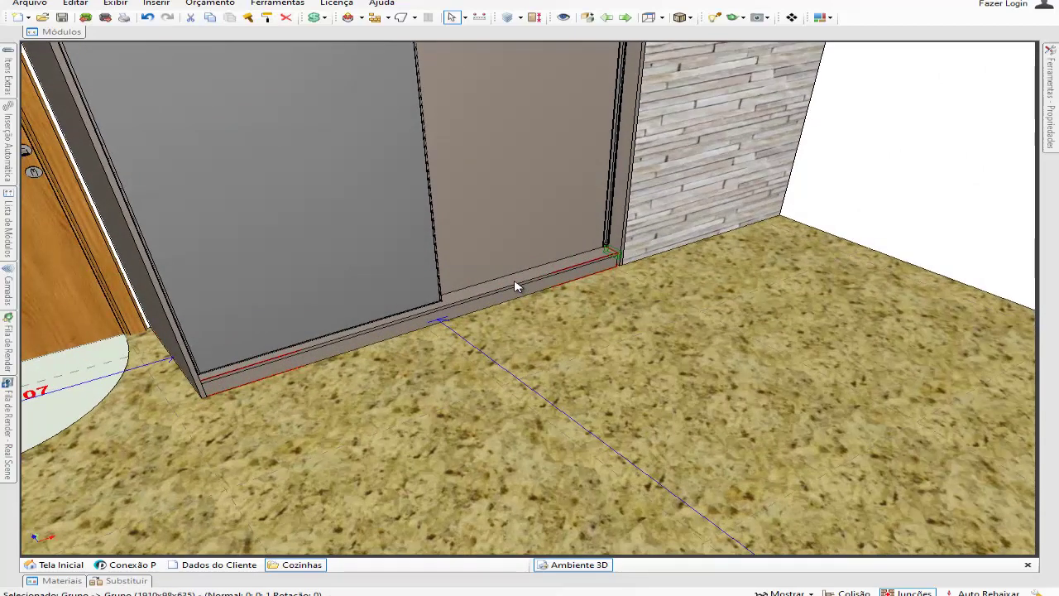
pyautogui.click(515, 287)
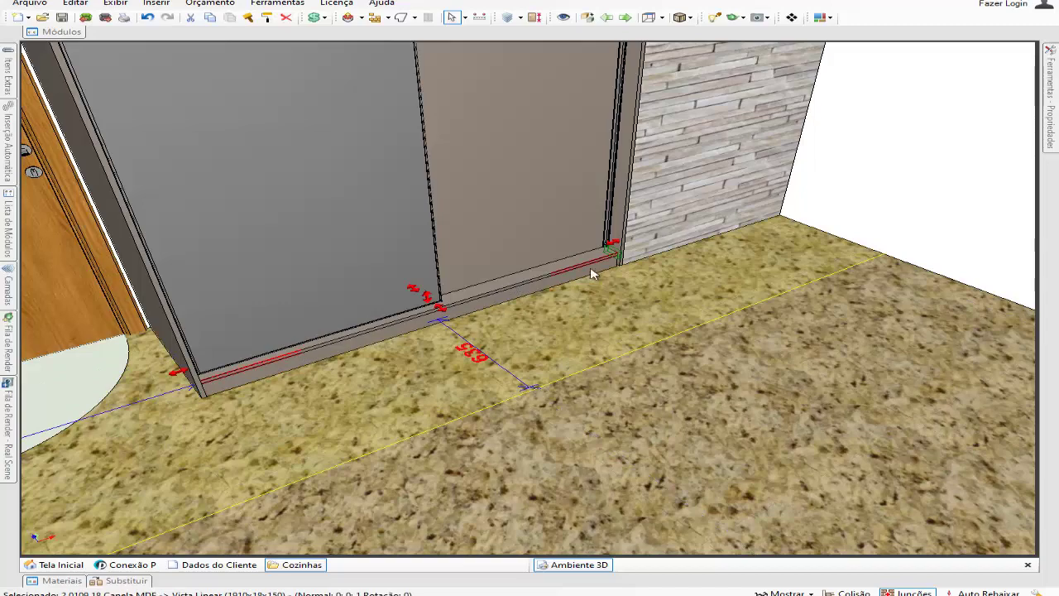
# Step: Inspect the top of the wardrobe and select the horizontal 150 mm Vista Linear panels above the sliding doors
pyautogui.moveTo(550, 239); pyautogui.dragTo(528, 534, button='middle')
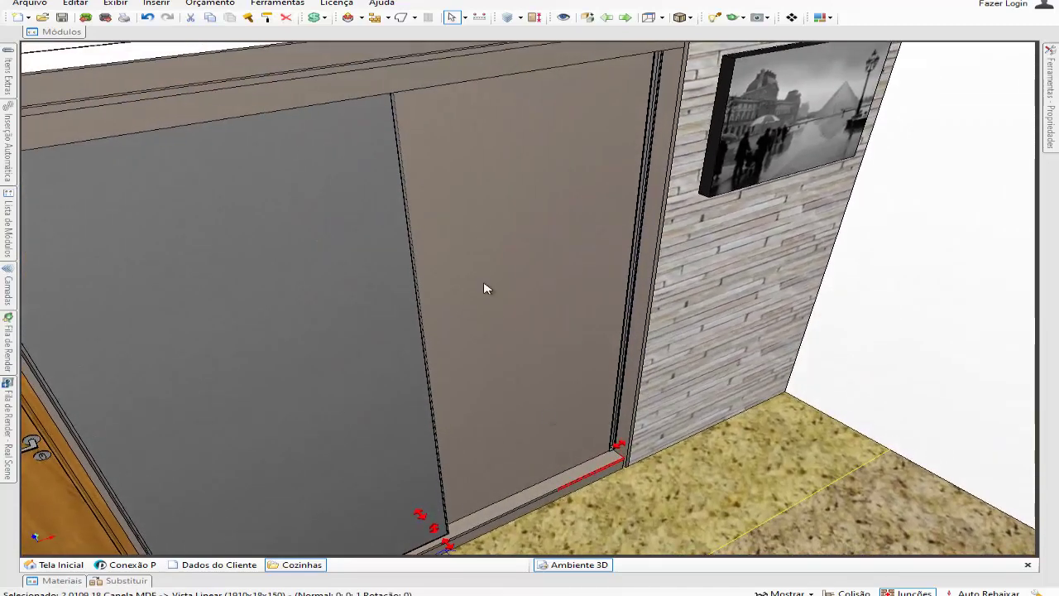
pyautogui.moveTo(465, 214)
pyautogui.mouseDown(button='middle')
pyautogui.moveTo(496, 323)
pyautogui.moveTo(496, 298)
pyautogui.mouseUp(button='middle')
pyautogui.moveTo(495, 228); pyautogui.dragTo(493, 338, button='middle')
pyautogui.moveTo(405, 273); pyautogui.dragTo(605, 286, button='middle')
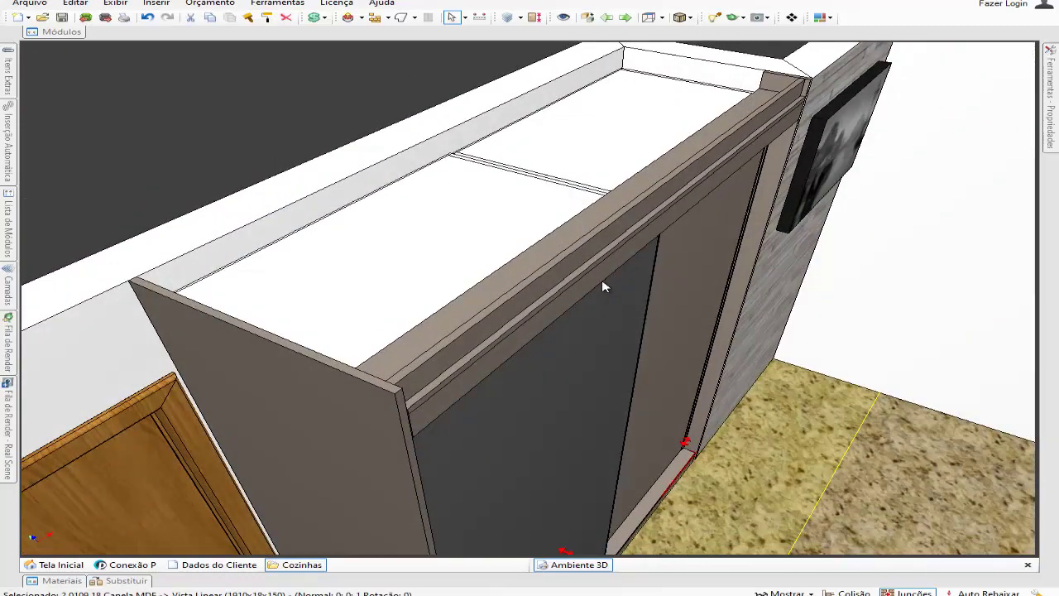
pyautogui.moveTo(507, 316); pyautogui.dragTo(471, 316, button='middle')
pyautogui.click(480, 303)
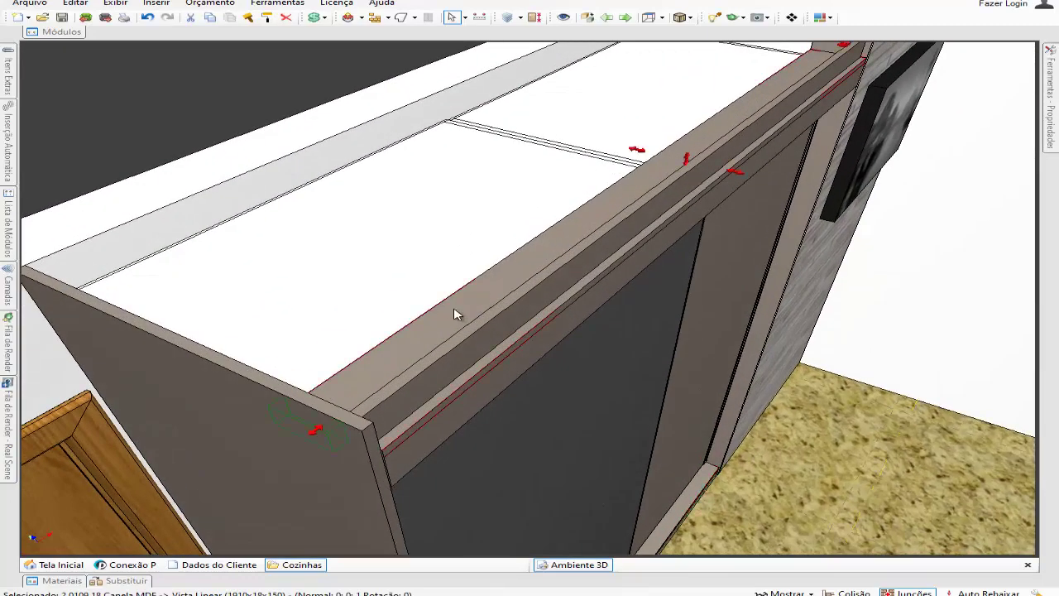
# Step: Examine the upper frame from the front and select the lower 80 mm front strip directly above the doors
pyautogui.moveTo(627, 265); pyautogui.dragTo(403, 334, button='middle')
pyautogui.moveTo(894, 322); pyautogui.dragTo(568, 303, button='middle')
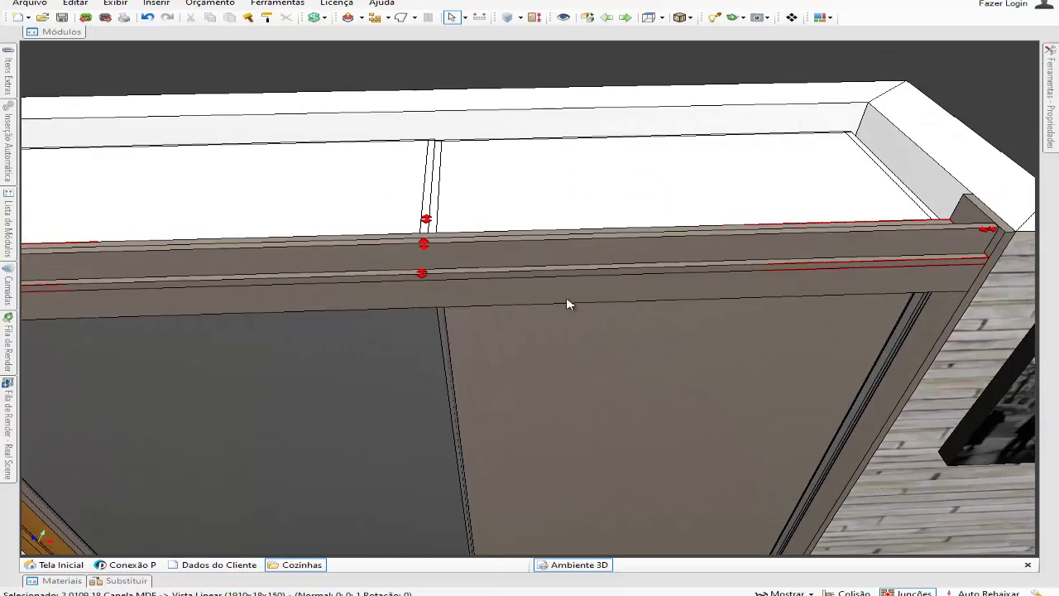
pyautogui.moveTo(653, 254); pyautogui.dragTo(502, 287, button='middle')
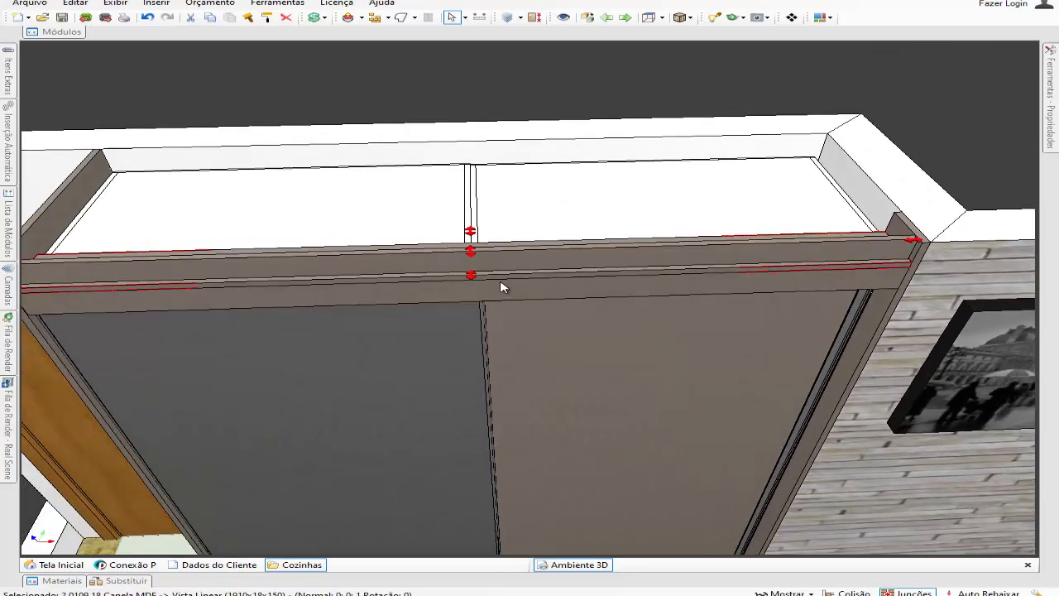
pyautogui.moveTo(785, 309); pyautogui.dragTo(685, 246, button='middle')
pyautogui.click(686, 247)
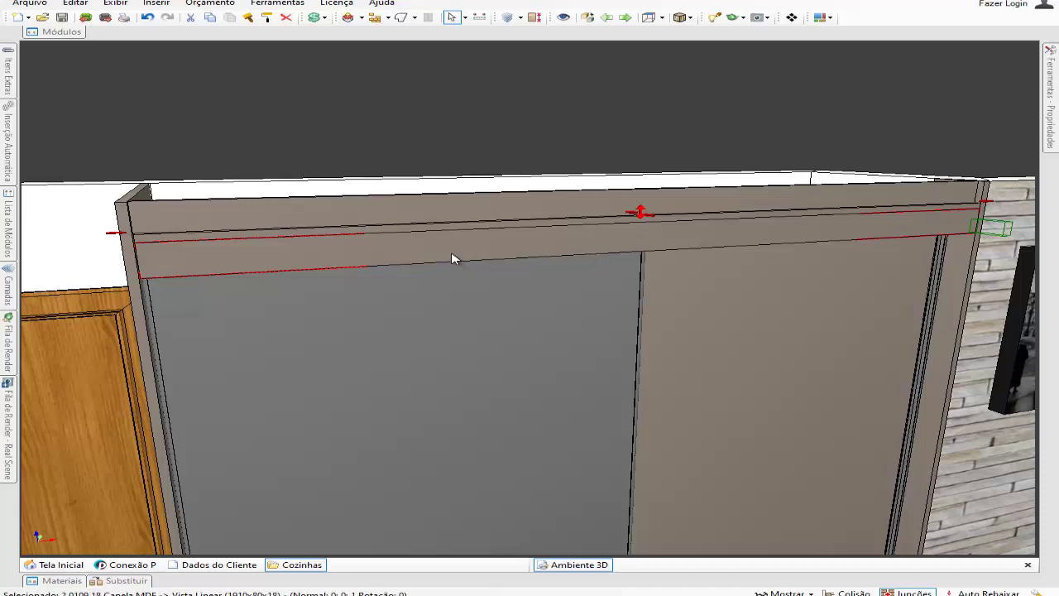
# Step: Select the upper 70 mm front strip along the wardrobe's top edge and examine its full length
pyautogui.moveTo(353, 296); pyautogui.dragTo(345, 247, button='middle')
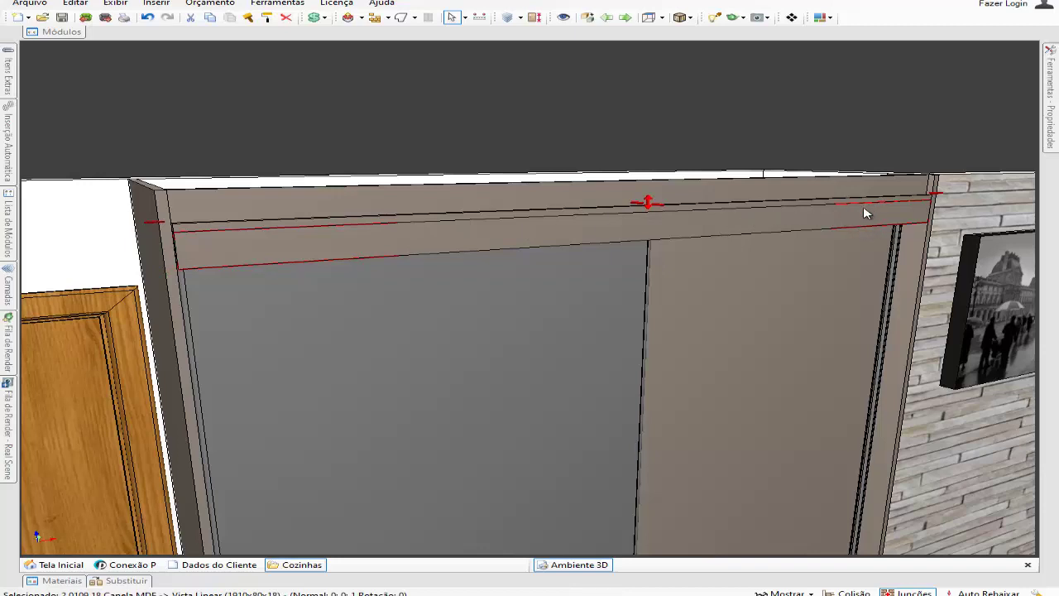
pyautogui.moveTo(856, 235); pyautogui.dragTo(812, 263, button='middle')
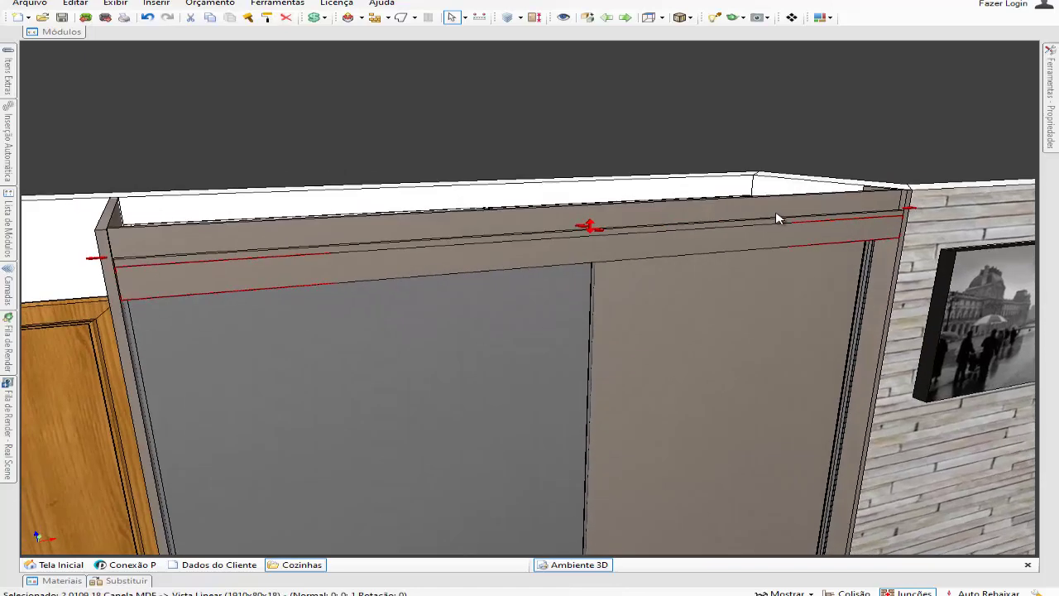
pyautogui.click(776, 214)
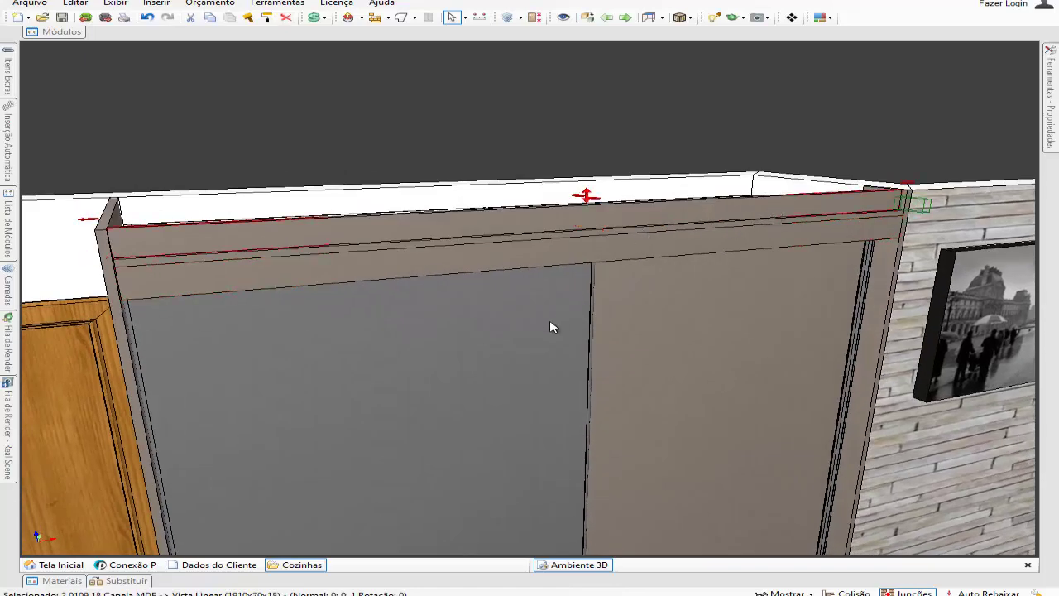
pyautogui.moveTo(381, 362); pyautogui.dragTo(286, 226, button='middle')
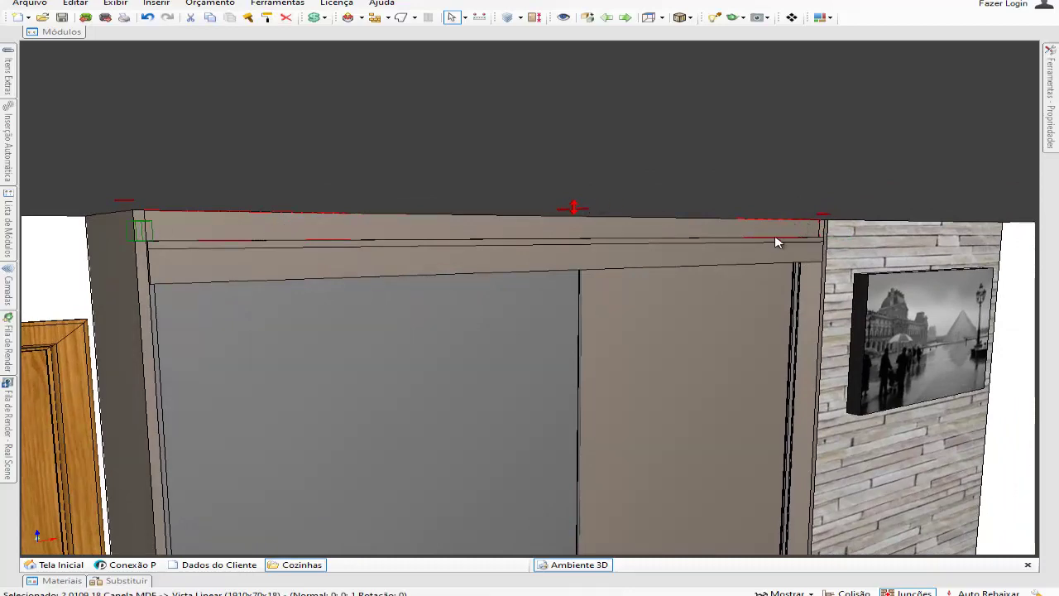
pyautogui.moveTo(769, 246); pyautogui.dragTo(657, 243, button='middle')
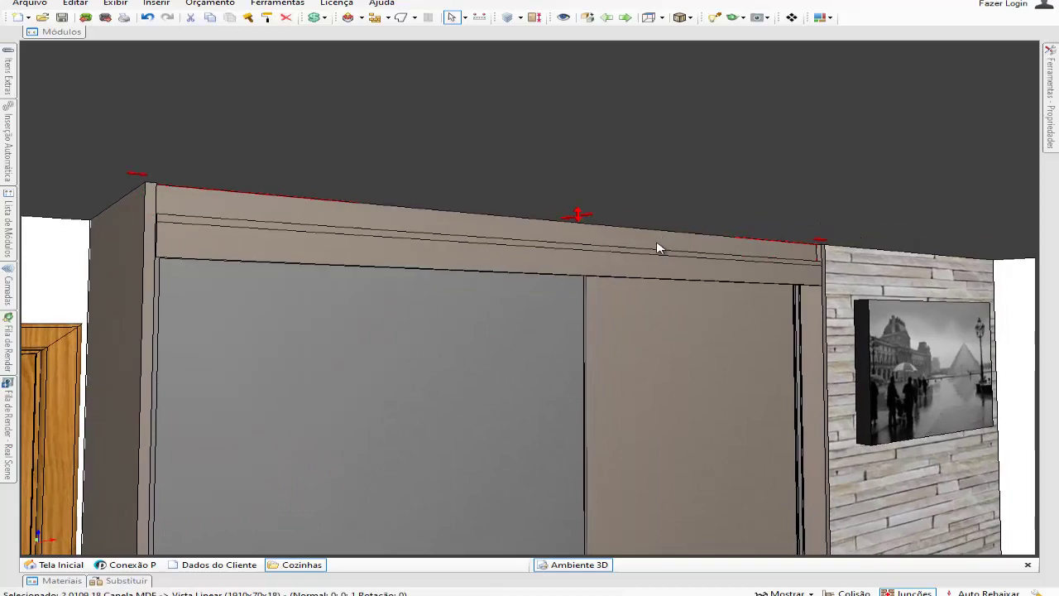
# Step: Select the outer Canela side panel beside the wooden room door and examine it over its full height
pyautogui.moveTo(549, 304); pyautogui.dragTo(58, 322, button='middle')
pyautogui.click(233, 295)
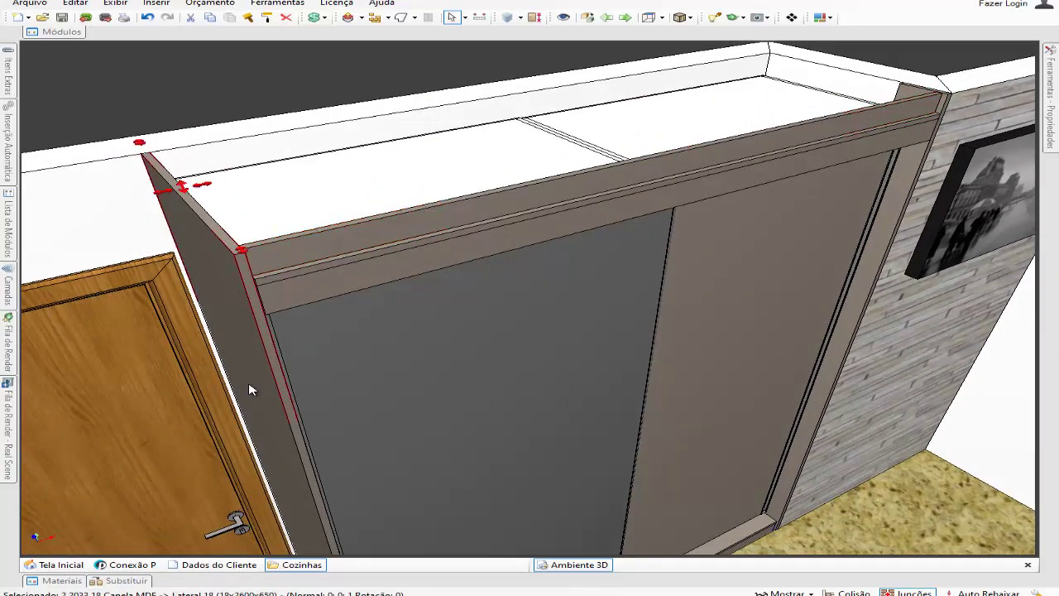
pyautogui.moveTo(250, 388); pyautogui.dragTo(327, 356, button='middle')
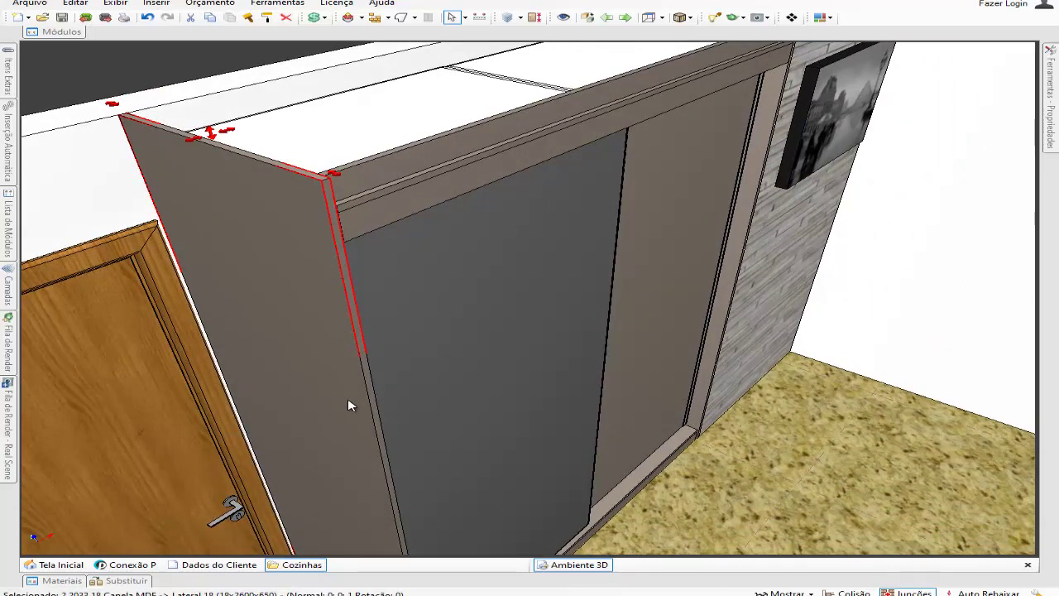
pyautogui.moveTo(336, 443); pyautogui.dragTo(356, 385, button='middle')
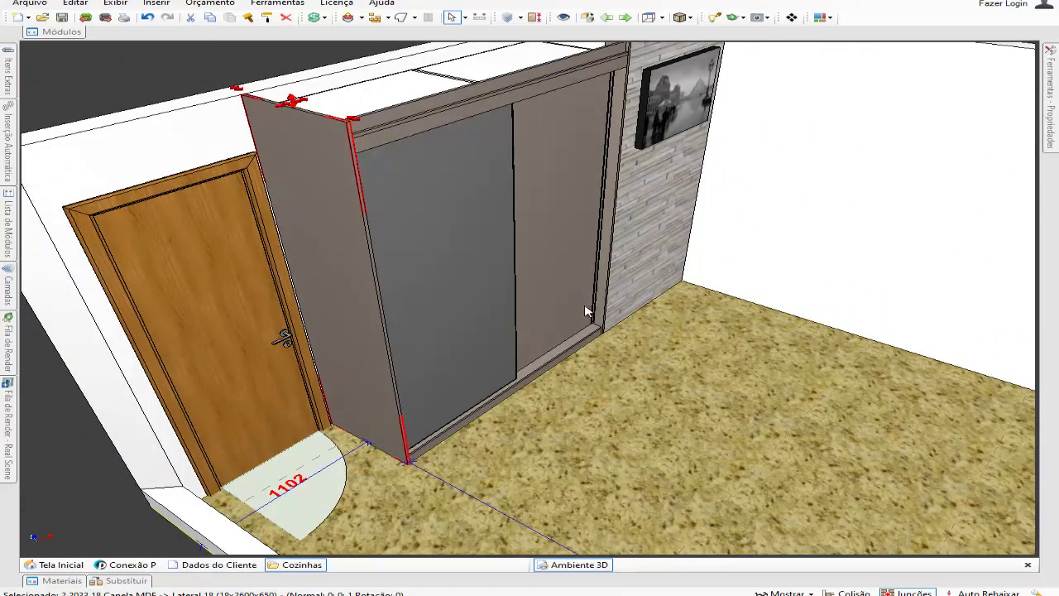
# Step: Select the narrow 150 mm Canela side panel against the stone-clad wall and examine its upper end
pyautogui.moveTo(637, 228); pyautogui.dragTo(523, 281, button='middle')
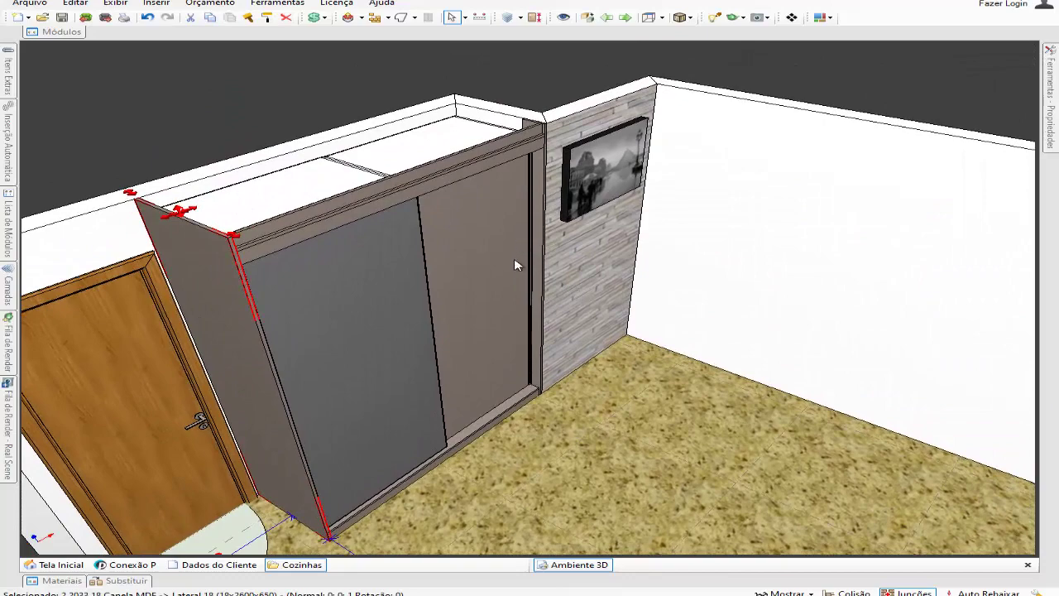
pyautogui.scroll(5, 521, 235)
pyautogui.moveTo(543, 177); pyautogui.dragTo(500, 301, button='middle')
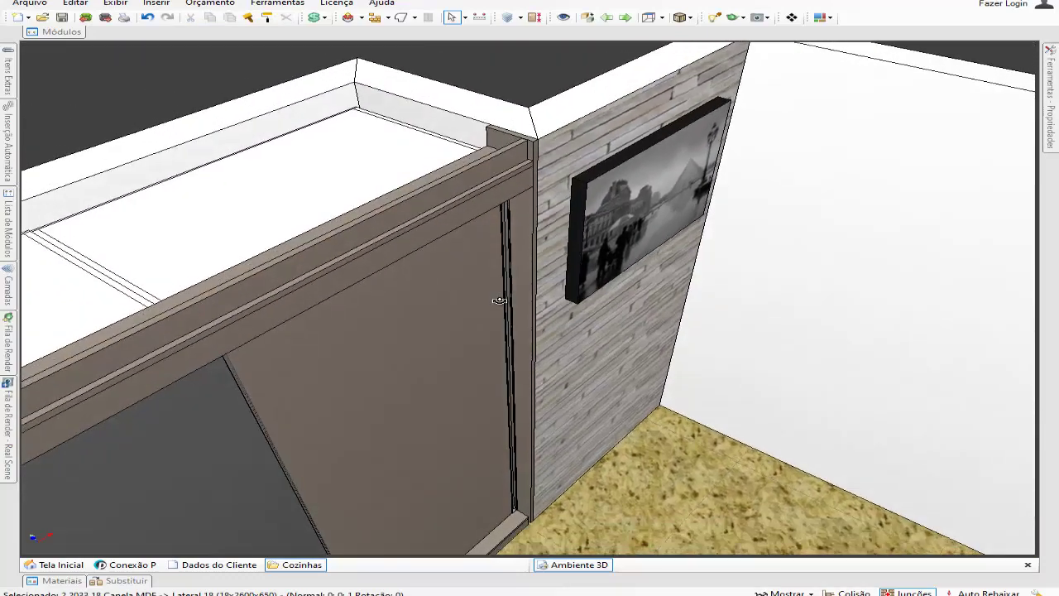
pyautogui.click(528, 238)
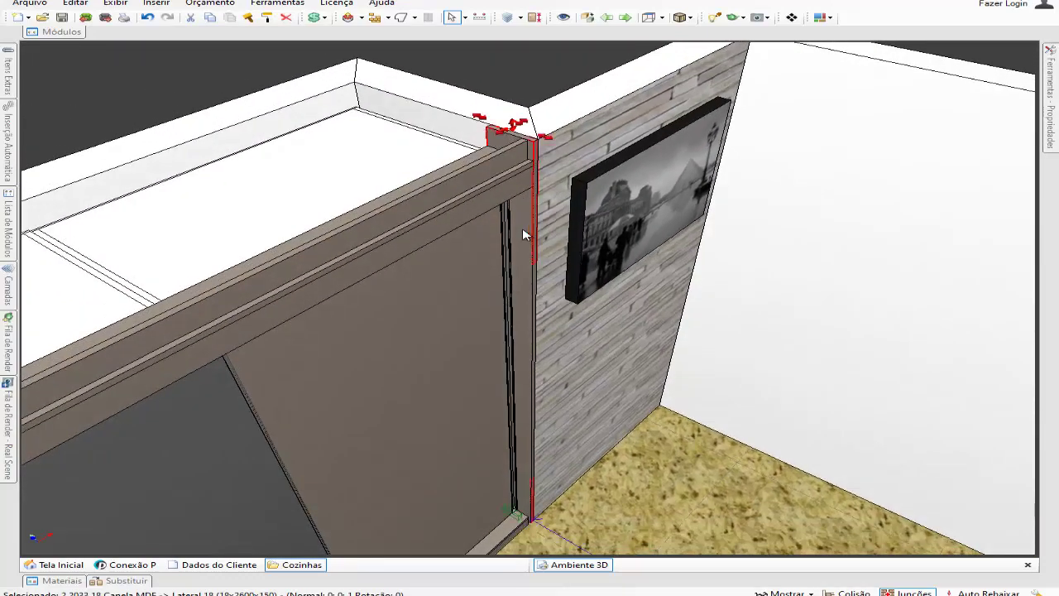
pyautogui.moveTo(517, 213); pyautogui.dragTo(401, 117, button='middle')
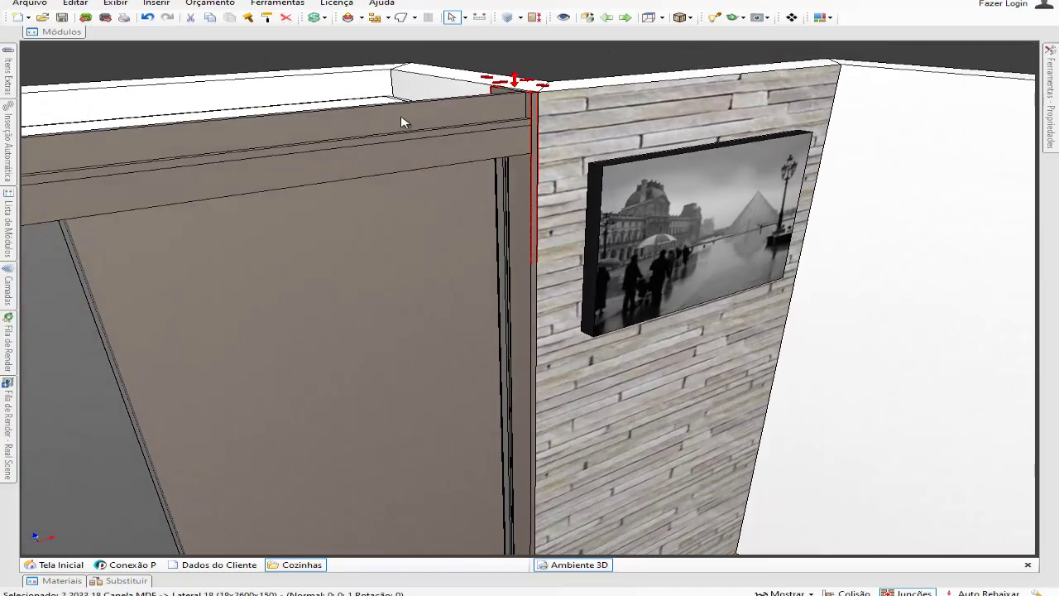
# Step: Face the wall behind the wardrobe, reselect the narrow panel beside the stone cladding and examine its top from above
pyautogui.click(379, 91)
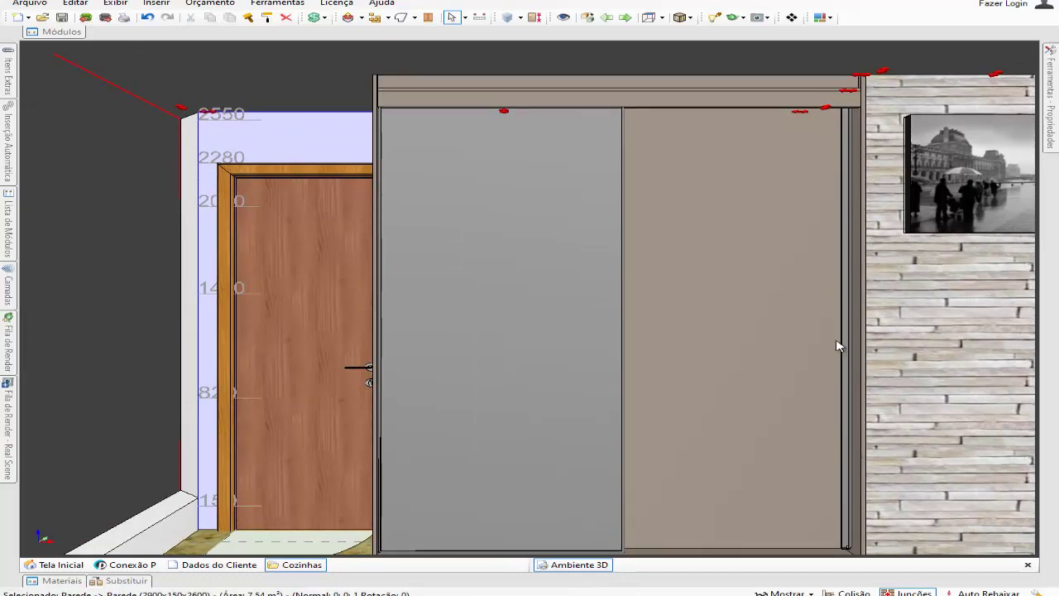
pyautogui.scroll(3, 839, 249)
pyautogui.moveTo(710, 245); pyautogui.dragTo(724, 300, button='middle')
pyautogui.scroll(3, 751, 232)
pyautogui.click(743, 312)
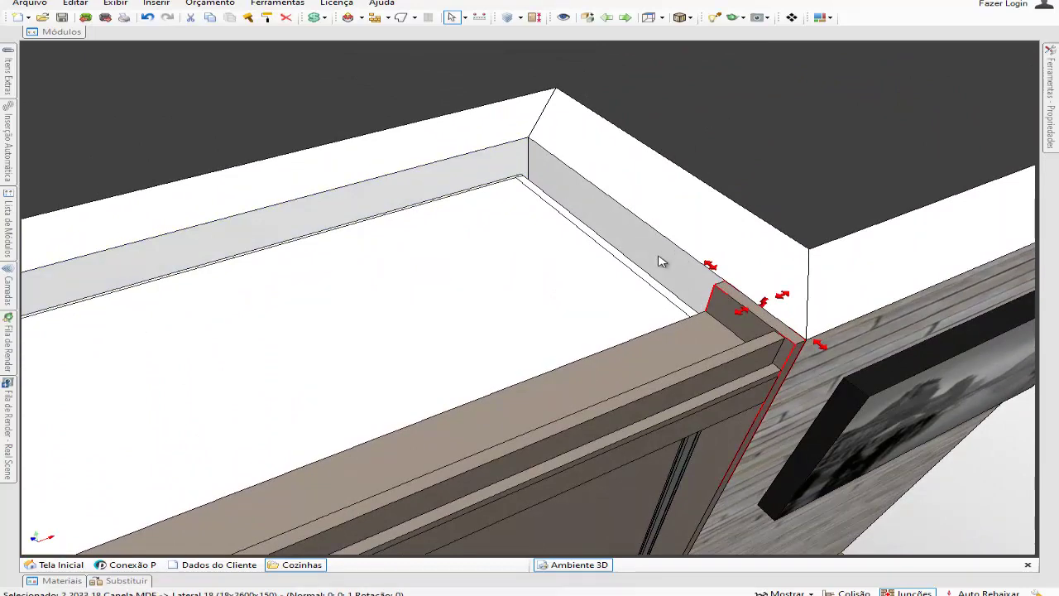
pyautogui.moveTo(653, 308); pyautogui.dragTo(551, 225, button='middle')
pyautogui.scroll(-2, 511, 256)
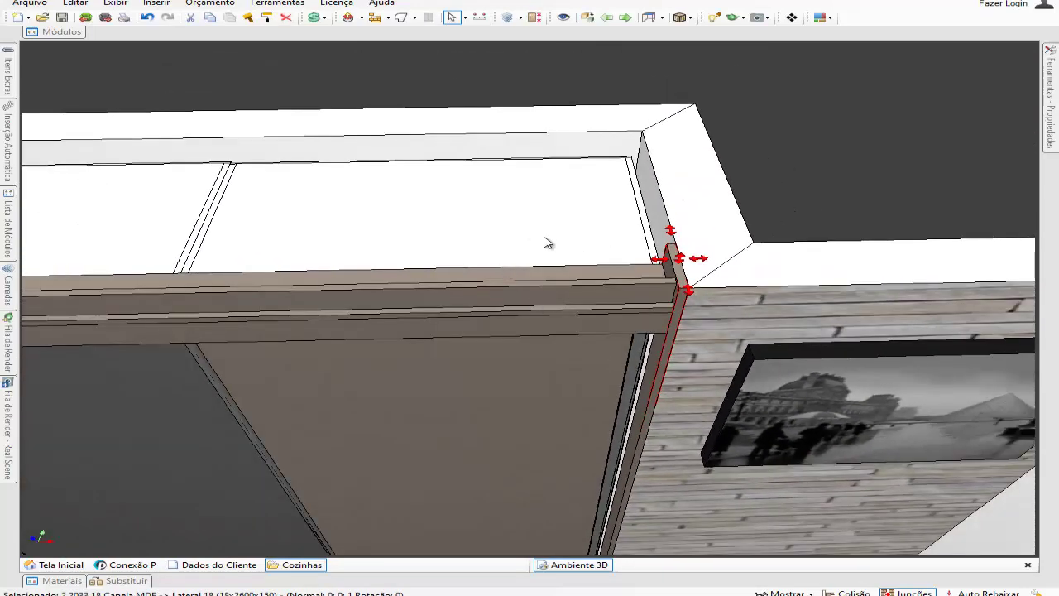
# Step: Select the narrow wall-side panel again and compare it with the outer side panel from above the whole wardrobe
pyautogui.doubleClick(522, 156)
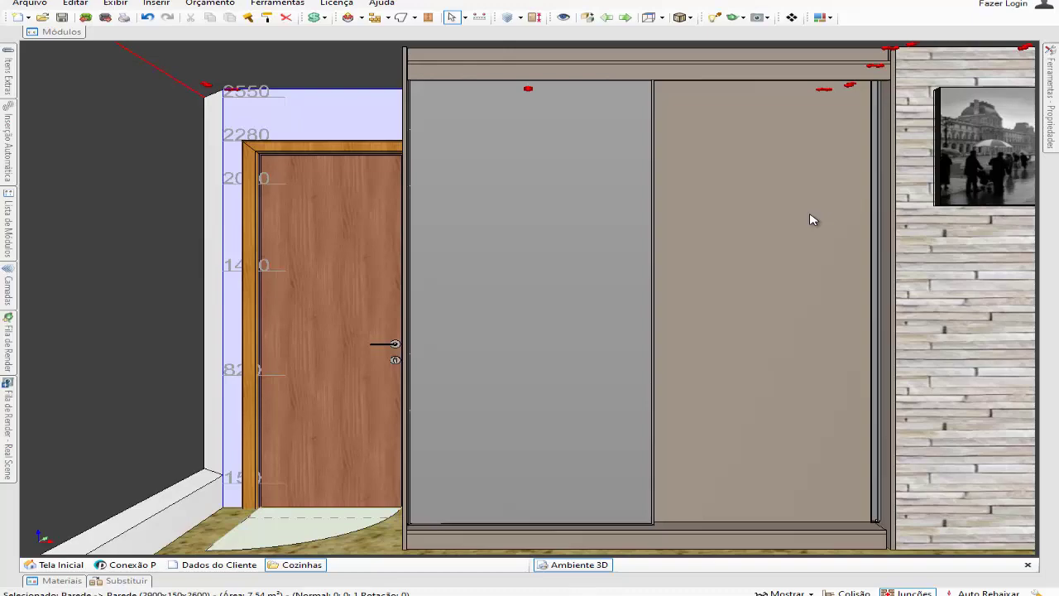
pyautogui.moveTo(810, 215); pyautogui.dragTo(857, 252, button='middle')
pyautogui.click(868, 192)
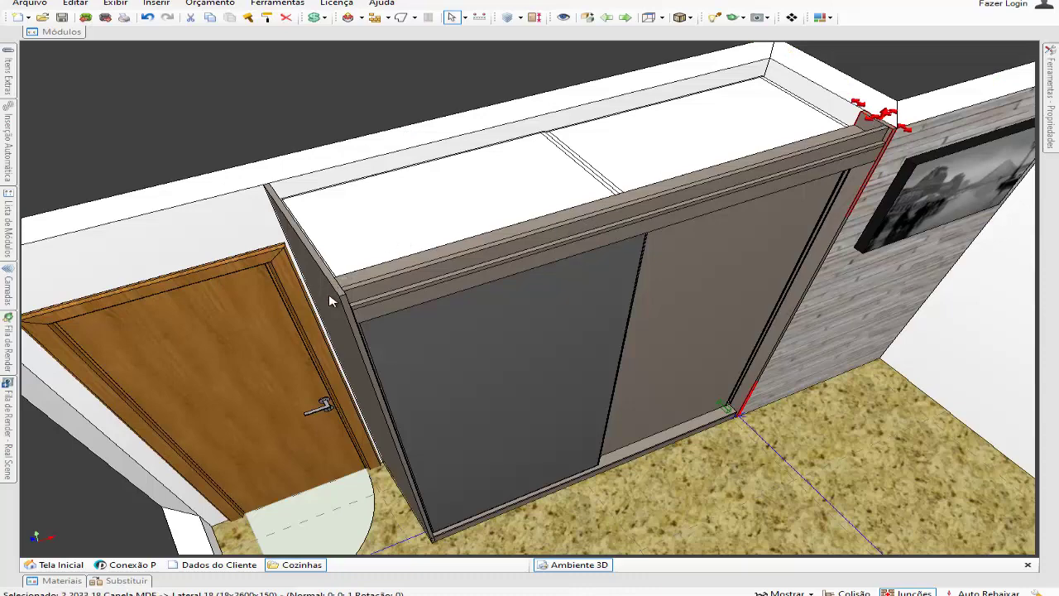
pyautogui.moveTo(816, 307); pyautogui.dragTo(676, 311, button='middle')
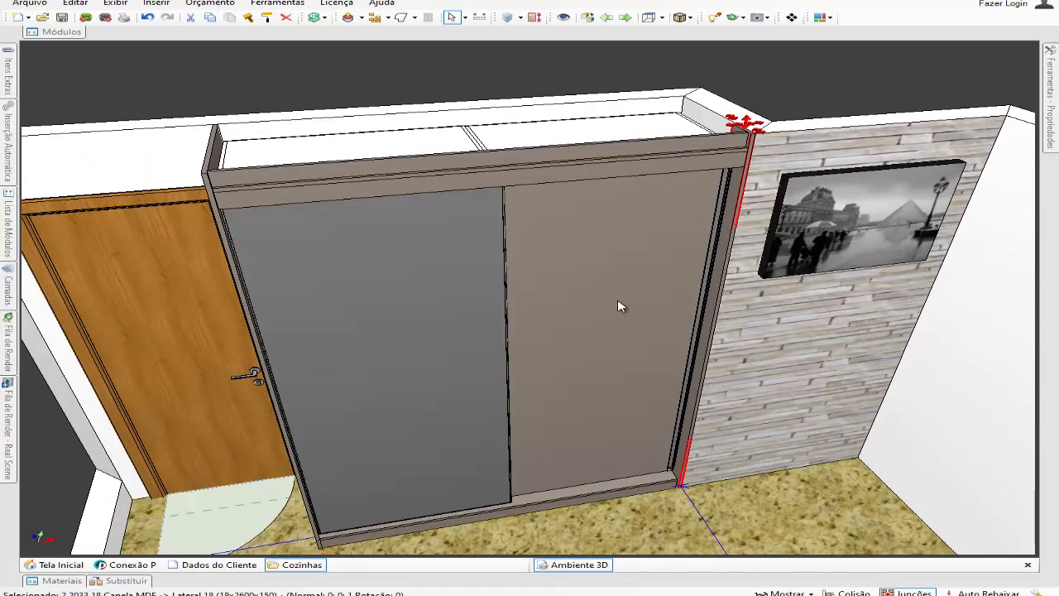
# Step: Face the wall behind the wardrobe squarely and examine the closed wardrobe from the front and from an angle
pyautogui.doubleClick(573, 112)
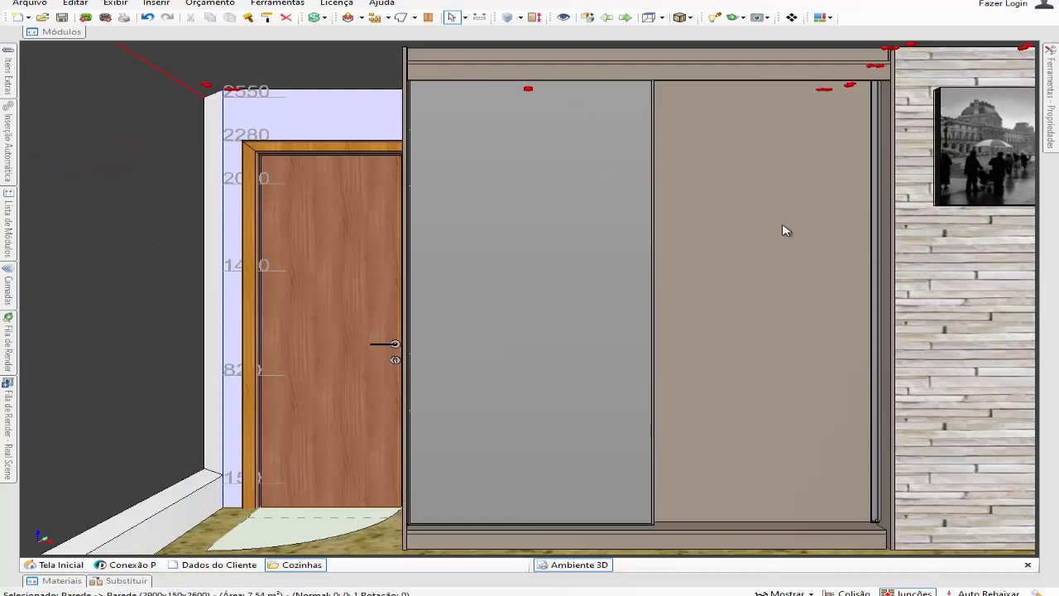
pyautogui.scroll(-2, 831, 303)
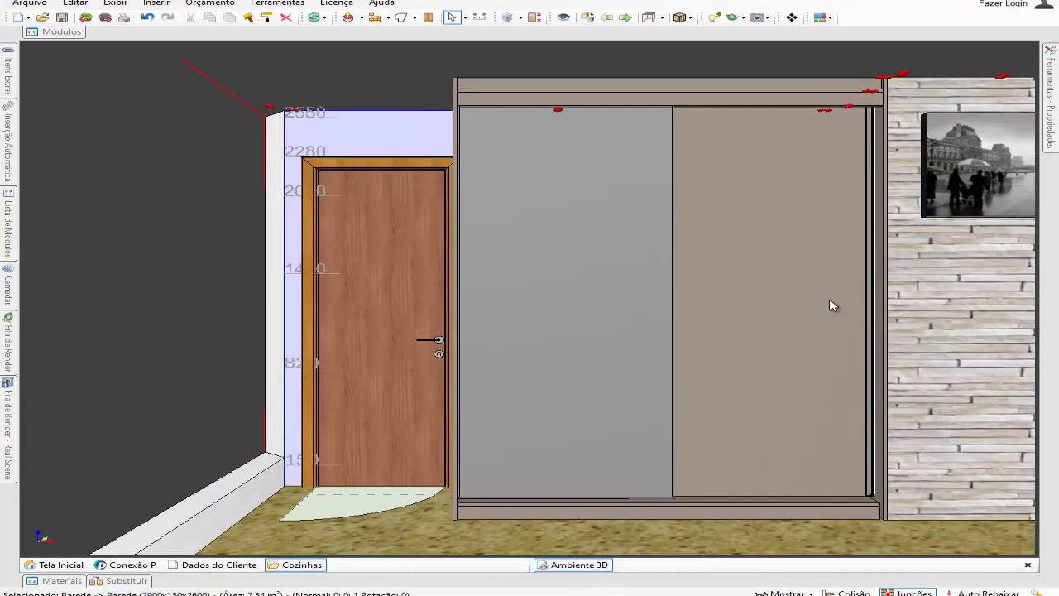
pyautogui.moveTo(835, 307); pyautogui.dragTo(704, 303, button='middle')
pyautogui.scroll(2, 704, 308)
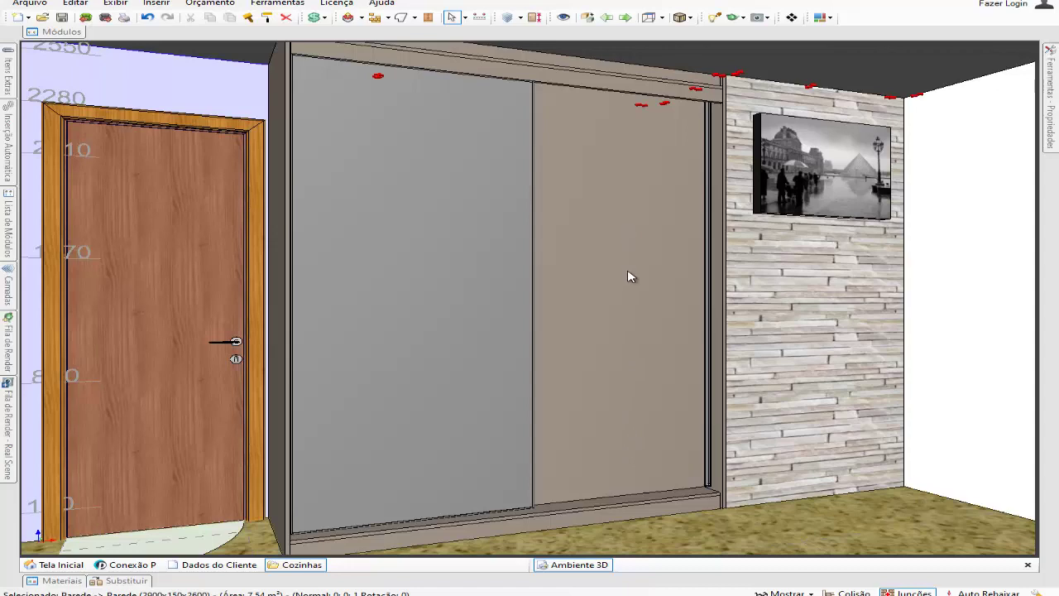
pyautogui.moveTo(637, 308); pyautogui.dragTo(691, 285, button='middle')
pyautogui.scroll(-1, 694, 286)
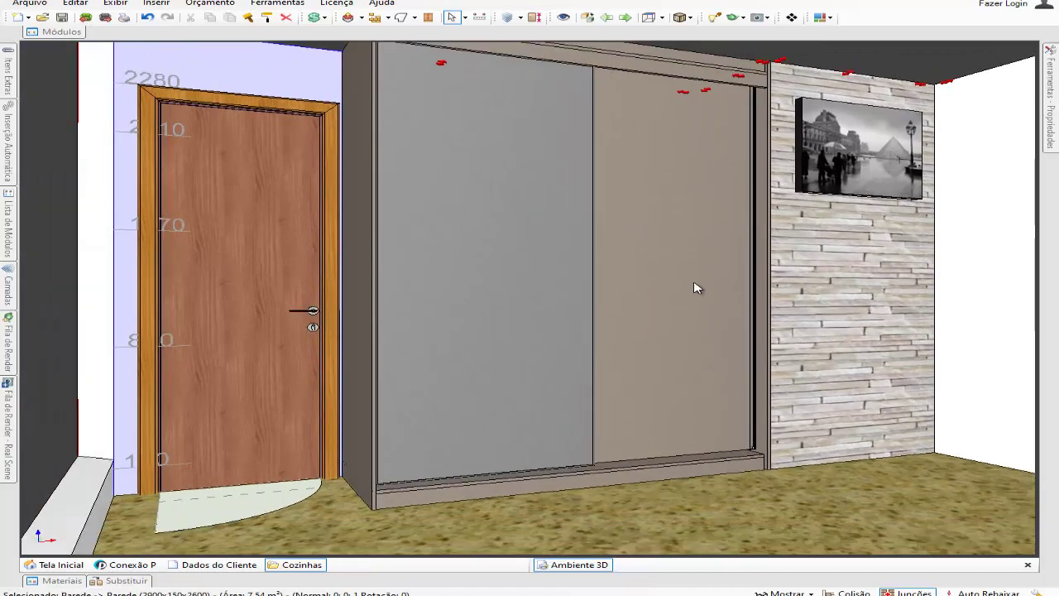
# Step: Select the stone-clad wall, clear the selection and examine the complete wardrobe beside the room door
pyautogui.click(863, 309)
pyautogui.scroll(-4, 762, 362)
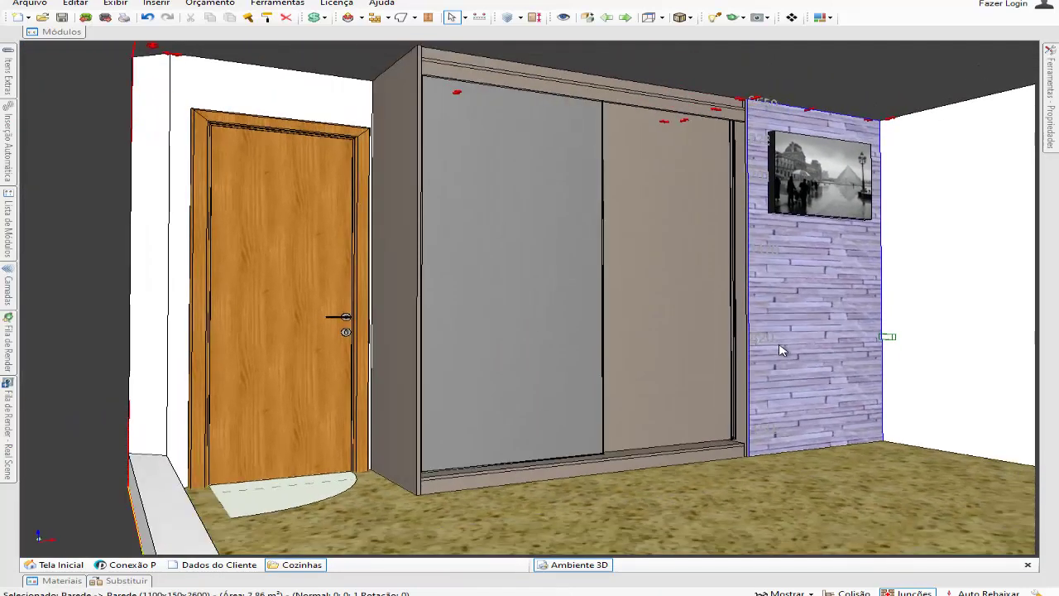
pyautogui.click(876, 90)
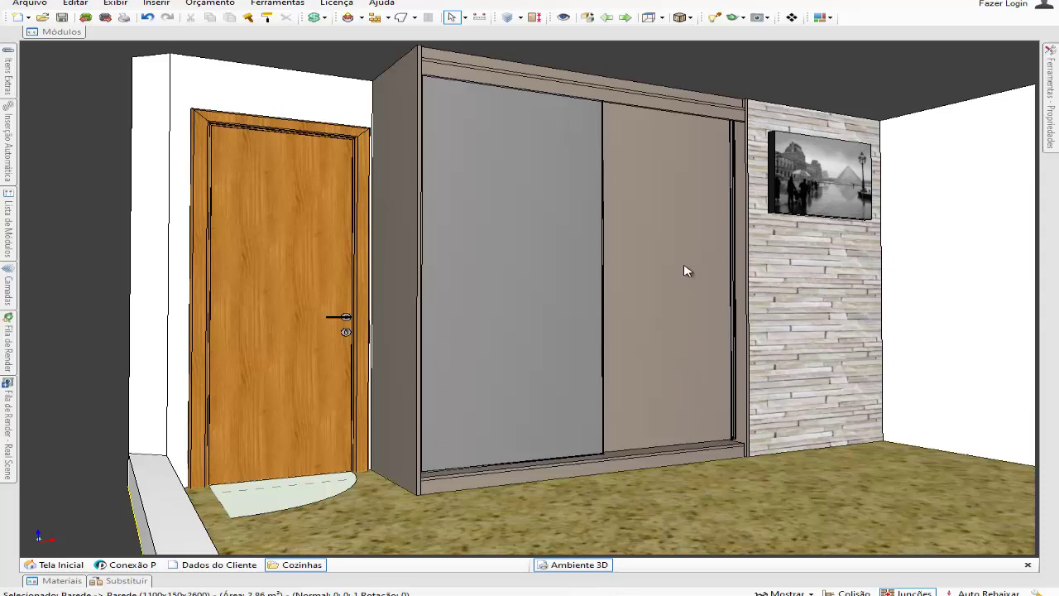
pyautogui.moveTo(706, 333); pyautogui.dragTo(755, 333, button='middle')
pyautogui.moveTo(755, 334); pyautogui.dragTo(726, 383, button='right')
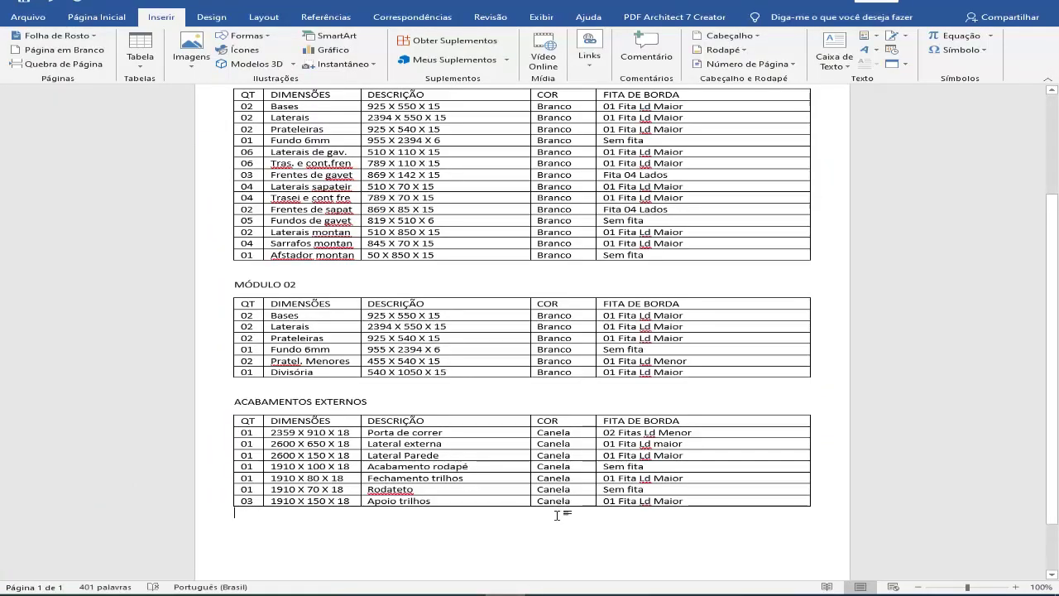
# Step: Switch to the Word cut list and examine the ACABAMENTOS EXTERNOS table of Canela parts and edge banding
pyautogui.scroll(1, 296, 477)
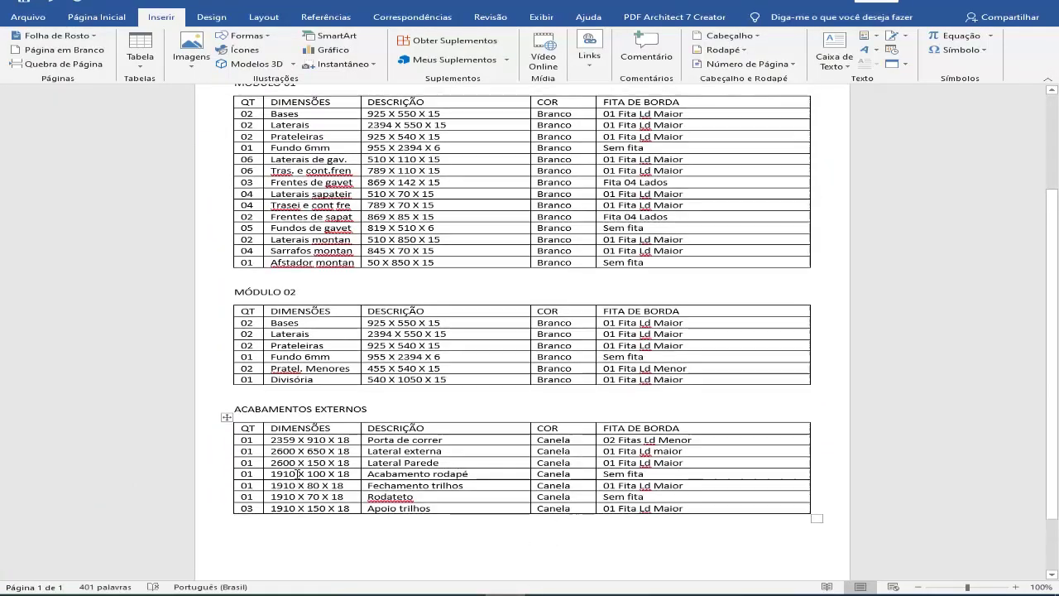
pyautogui.scroll(-1, 297, 474)
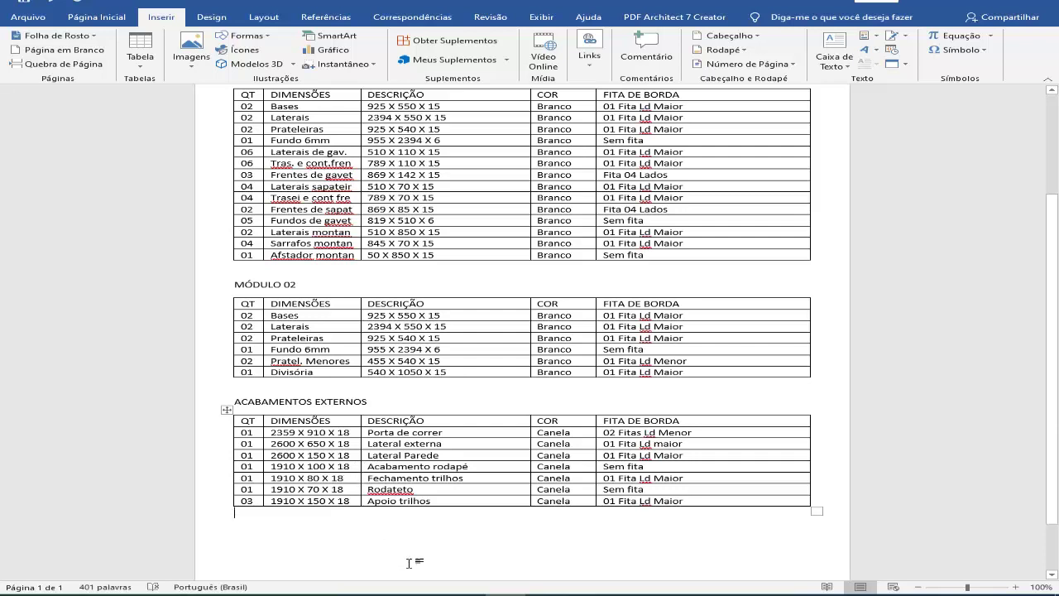
# Step: Switch back to the 3D model, select the room floor and examine the finished wardrobe from slightly different angles
pyautogui.click(808, 508)
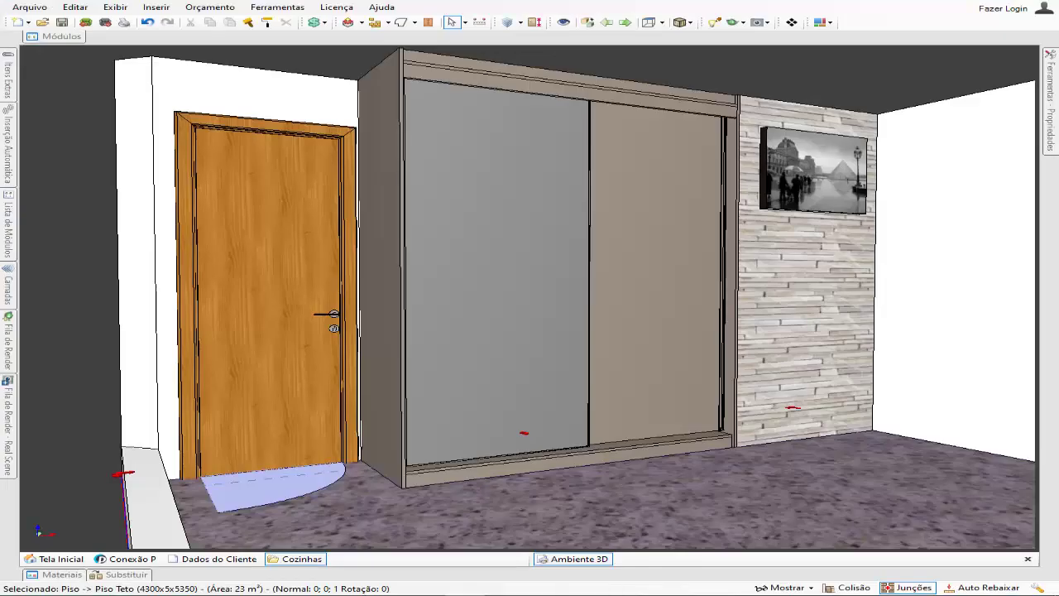
pyautogui.moveTo(706, 482); pyautogui.dragTo(646, 480, button='middle')
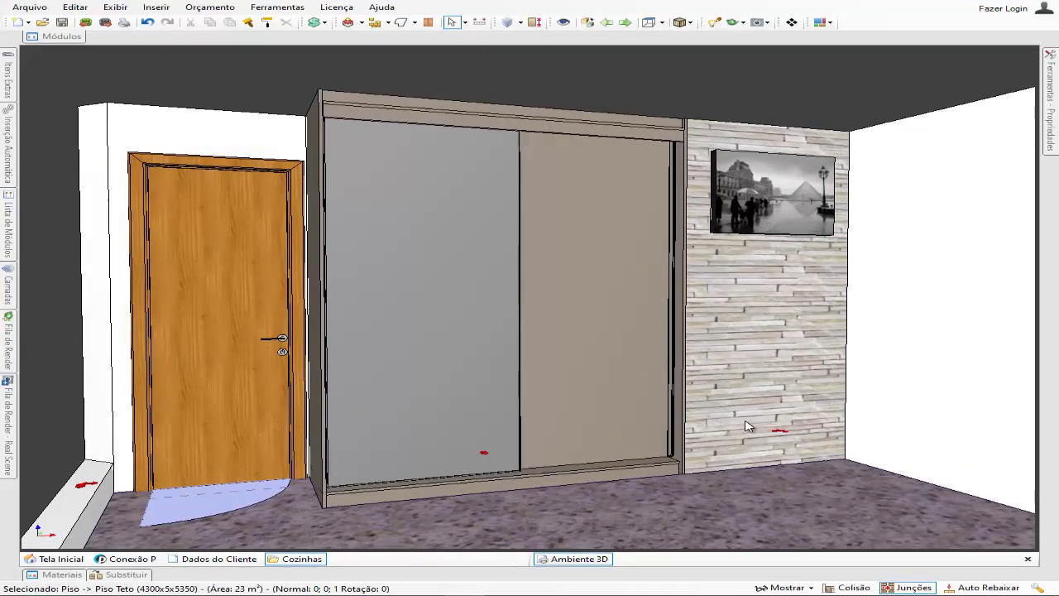
pyautogui.moveTo(746, 421); pyautogui.dragTo(702, 408, button='middle')
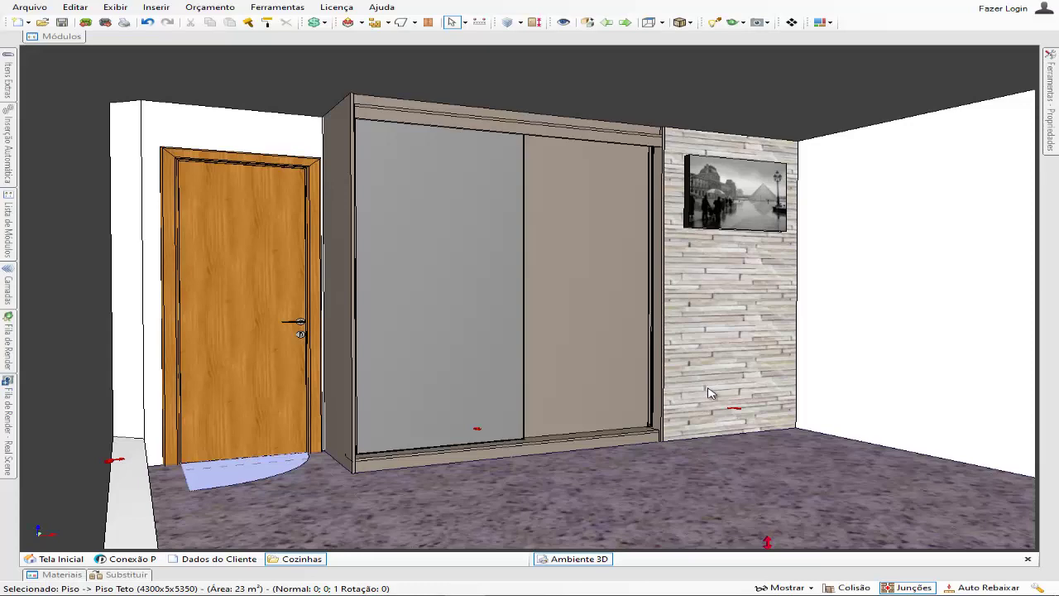
pyautogui.scroll(2, 695, 430)
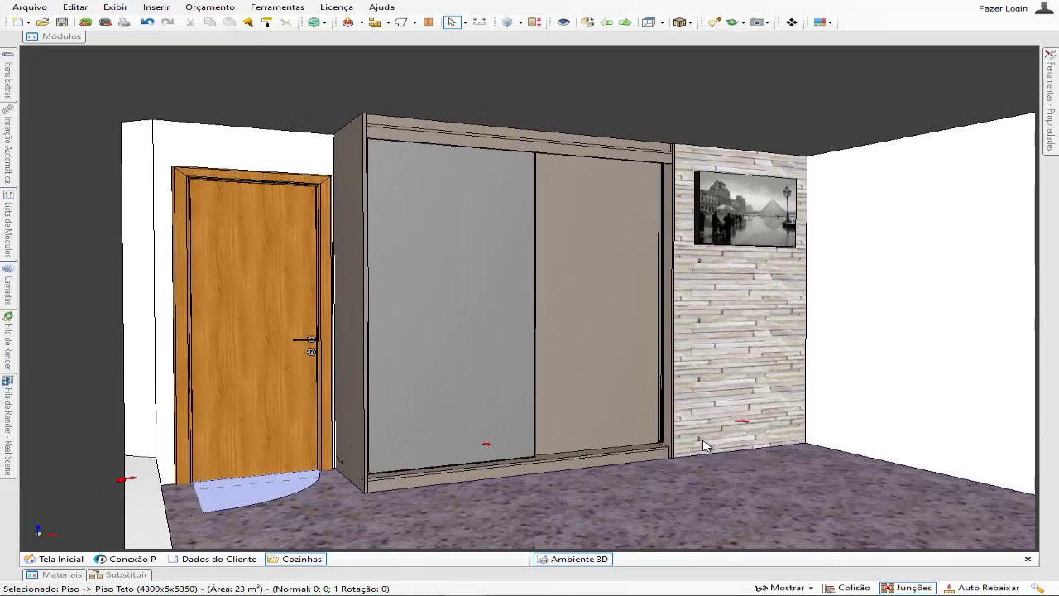
pyautogui.scroll(2, 675, 404)
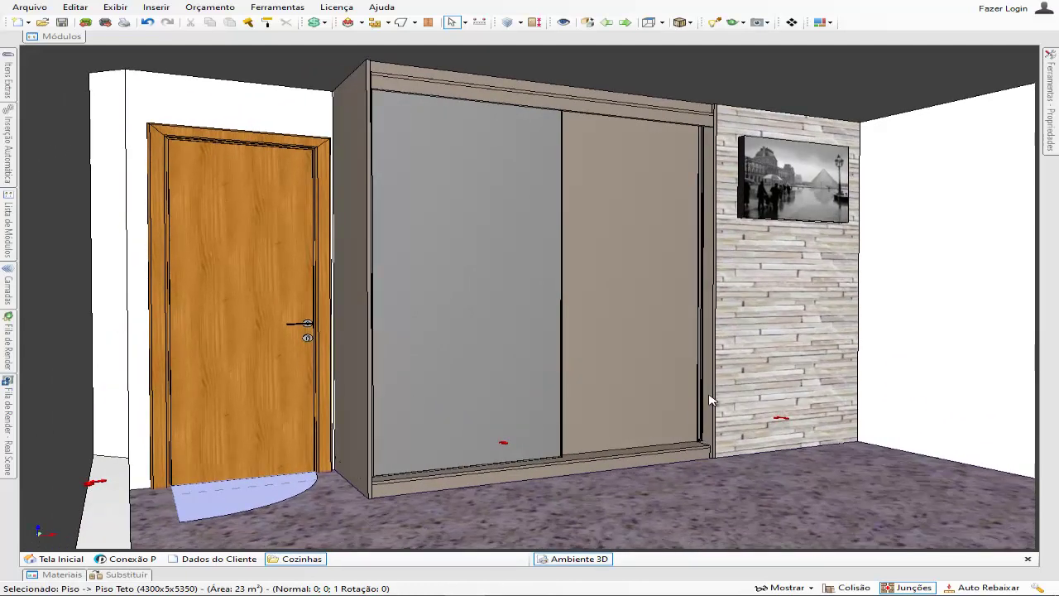
pyautogui.moveTo(710, 401); pyautogui.dragTo(668, 412, button='middle')
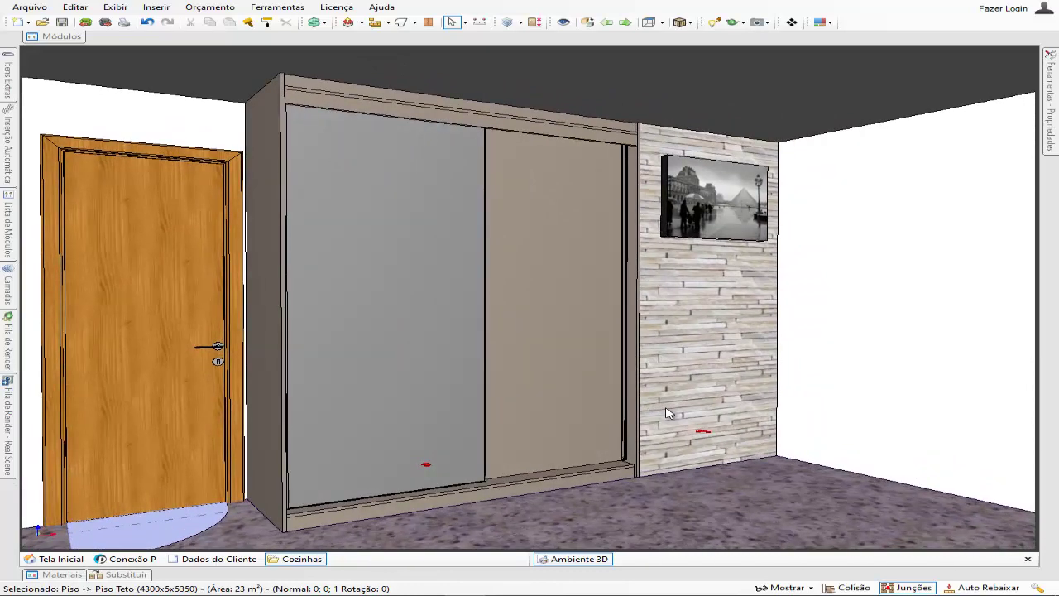
pyautogui.moveTo(669, 414); pyautogui.dragTo(709, 405, button='middle')
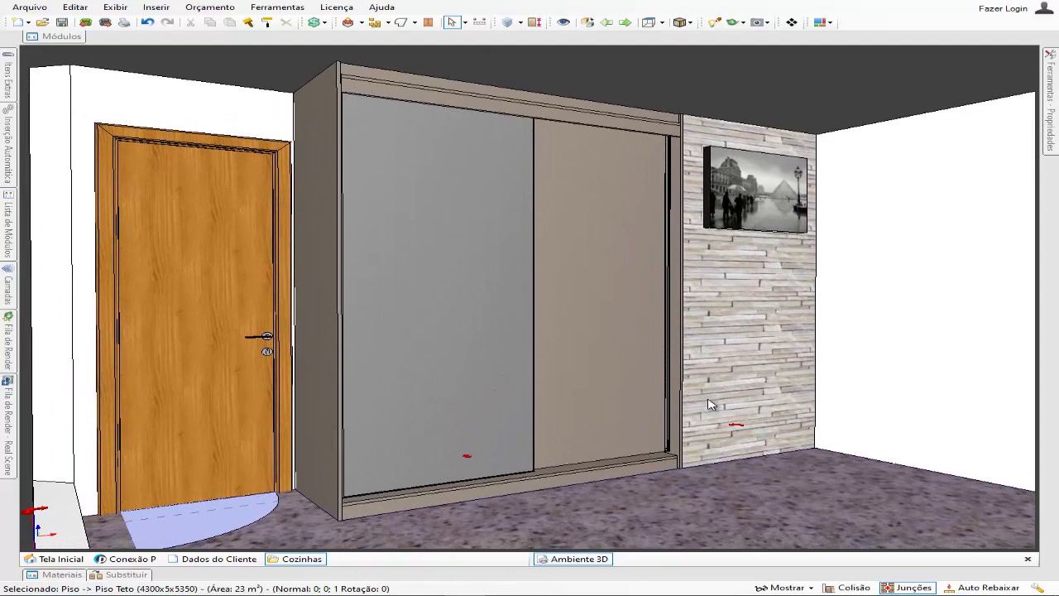